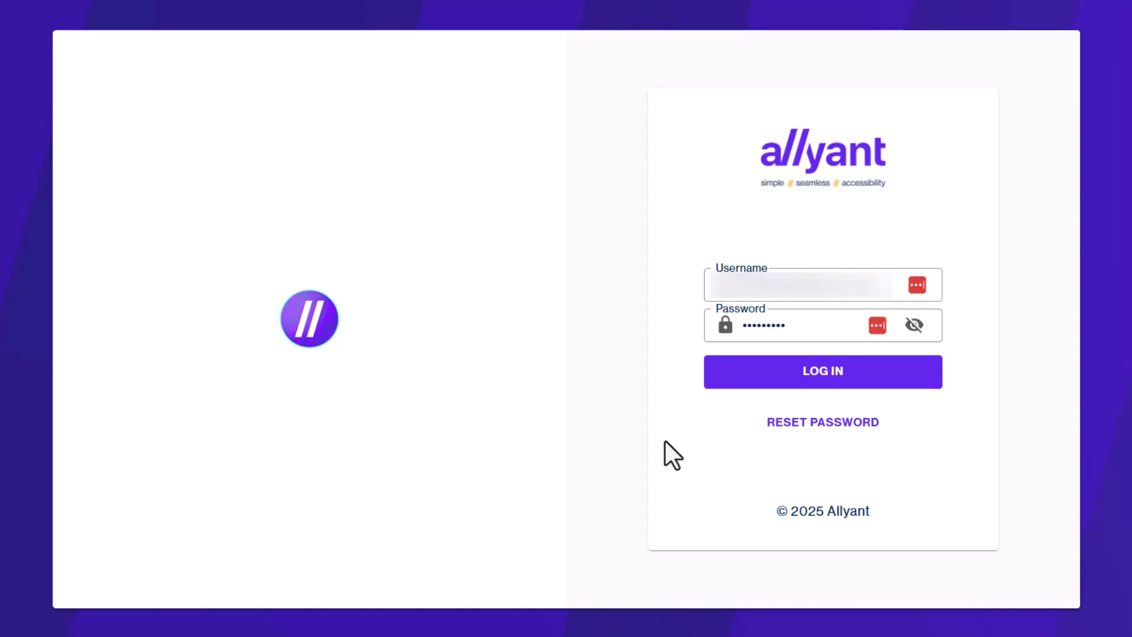
# Log in with the filled-in credentials and start a new remediation
pyautogui.click(755, 377)
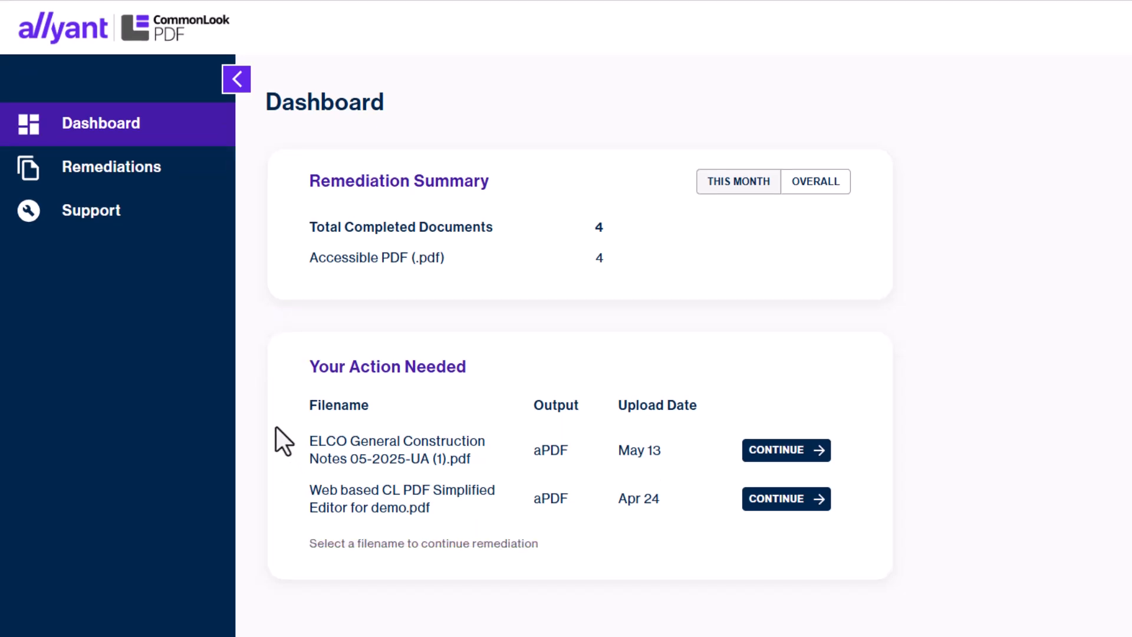
pyautogui.click(143, 172)
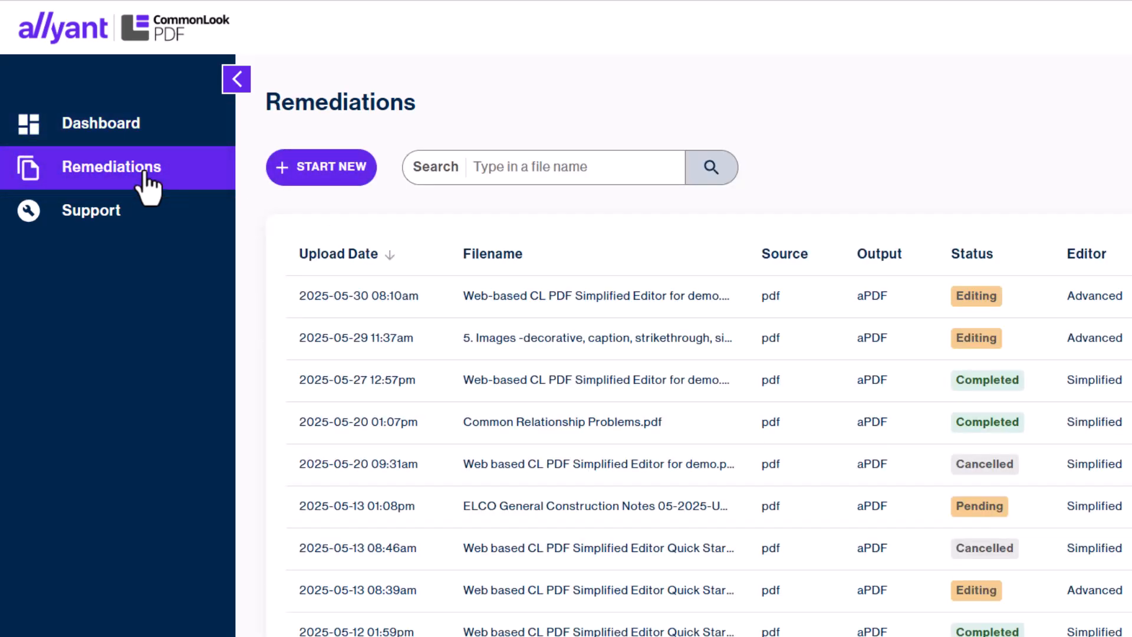
pyautogui.click(280, 171)
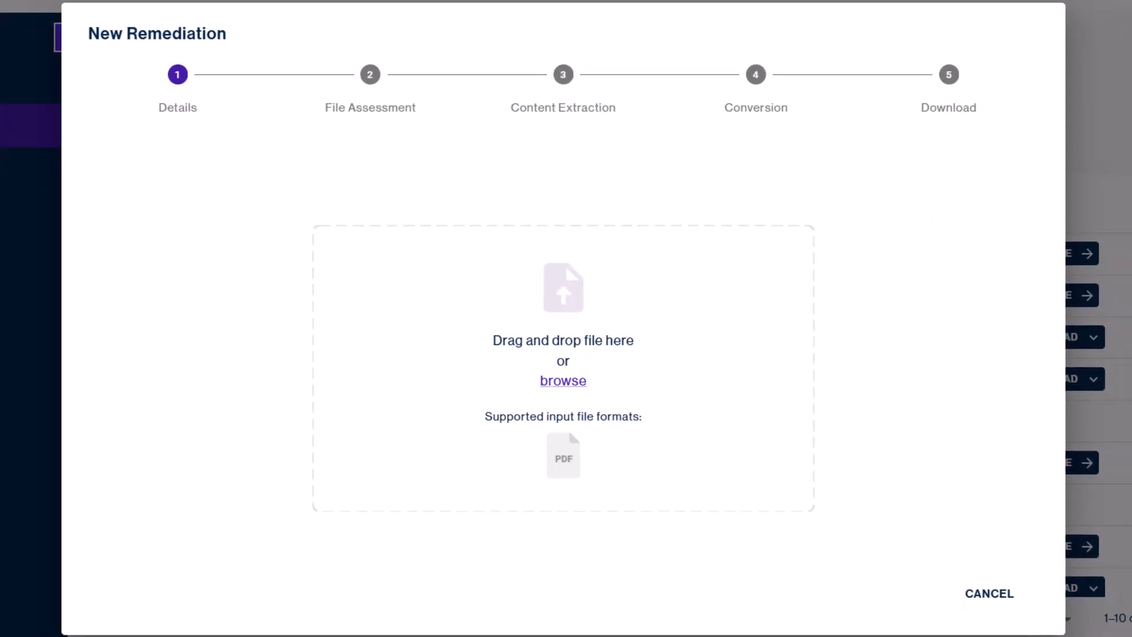
# Upload "Web-based CL PDF Simplified Editor Quick Start sample.pdf", choose the Simplified Editor path and run the file through assessment to content extraction
pyautogui.moveTo(0, 383); pyautogui.dragTo(586, 370)
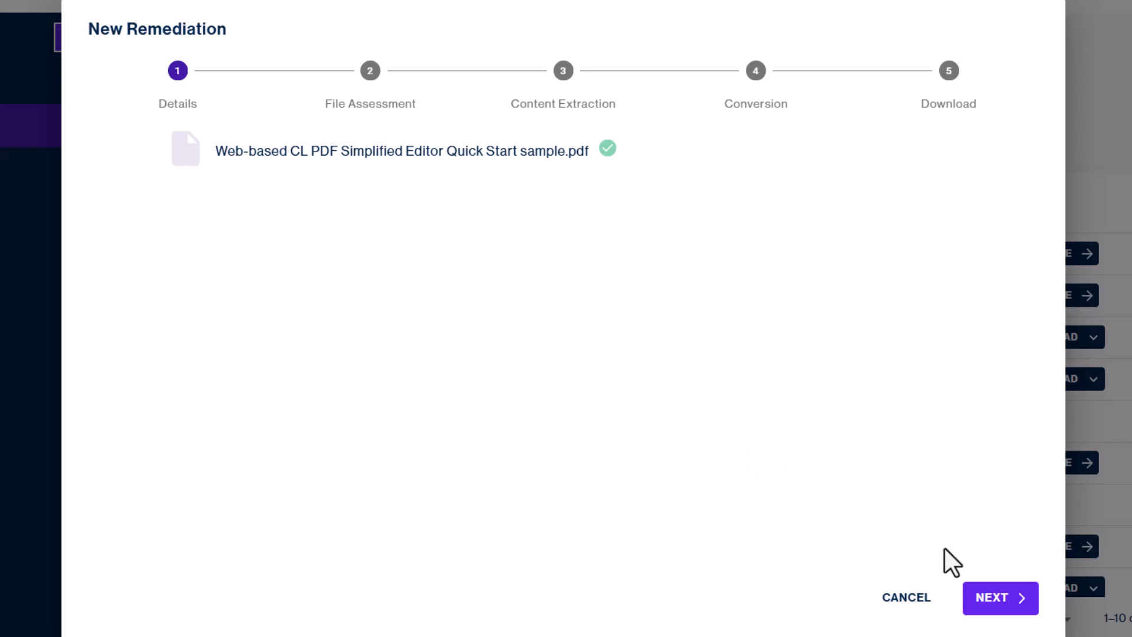
pyautogui.click(984, 601)
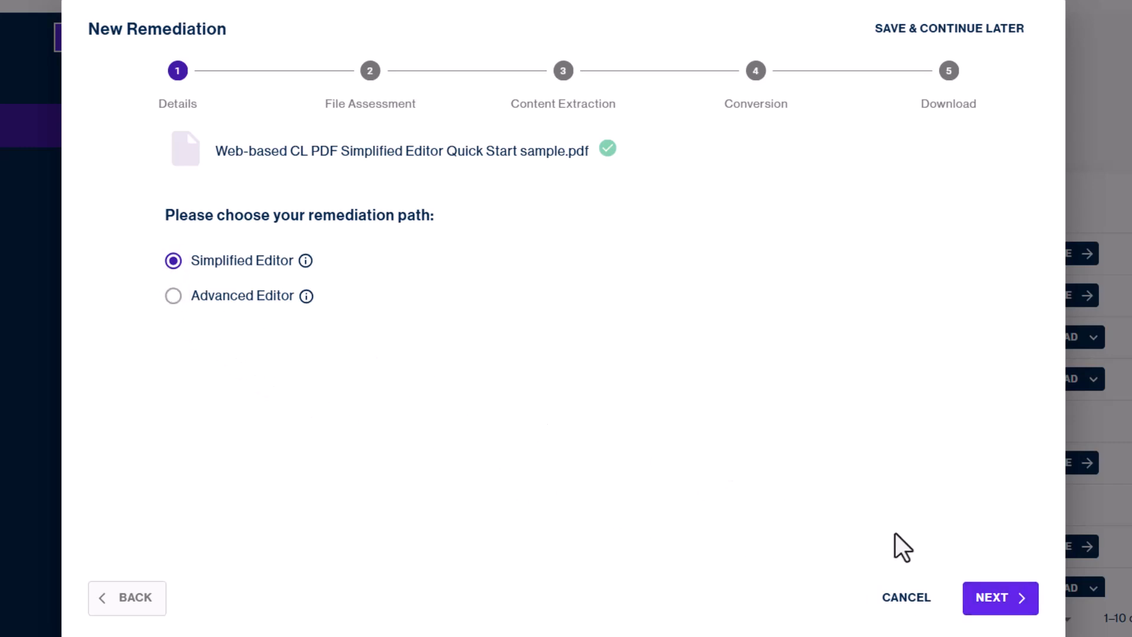
pyautogui.click(990, 601)
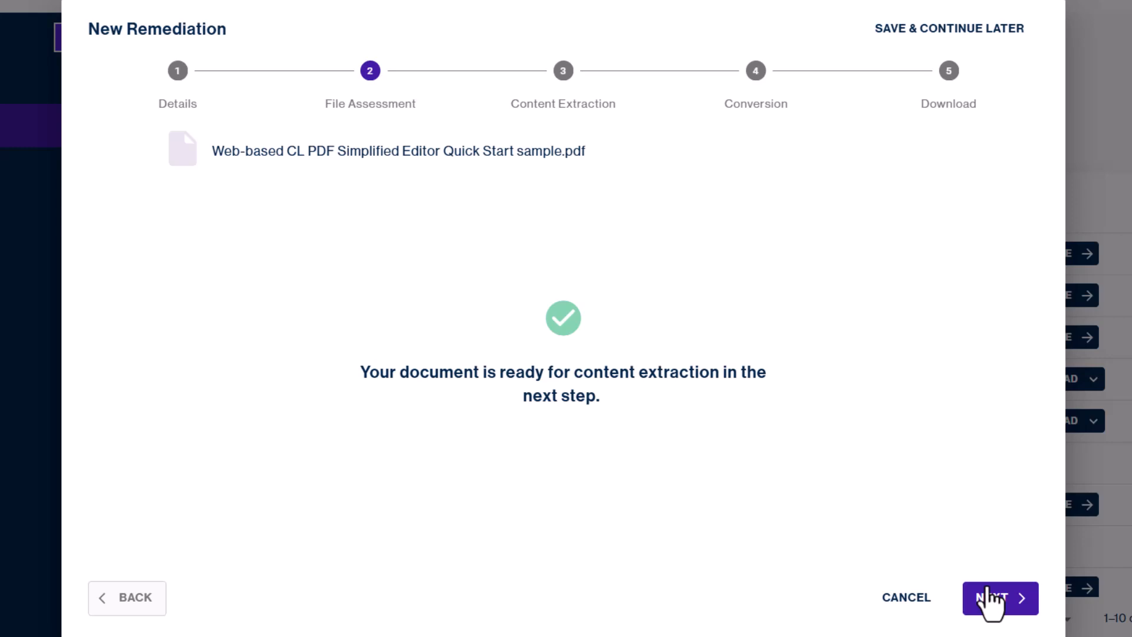
pyautogui.click(985, 605)
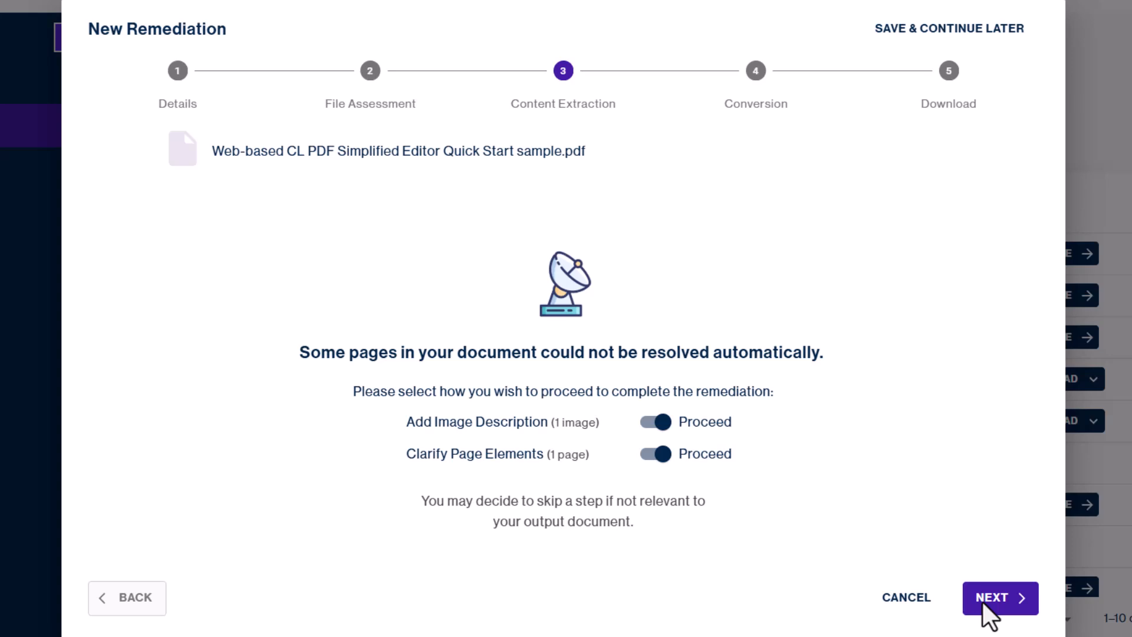
# Proceed with both clarification tasks, describe the fern image as "Diagram of a Fern" and continue to clarifying the page elements
pyautogui.click(983, 602)
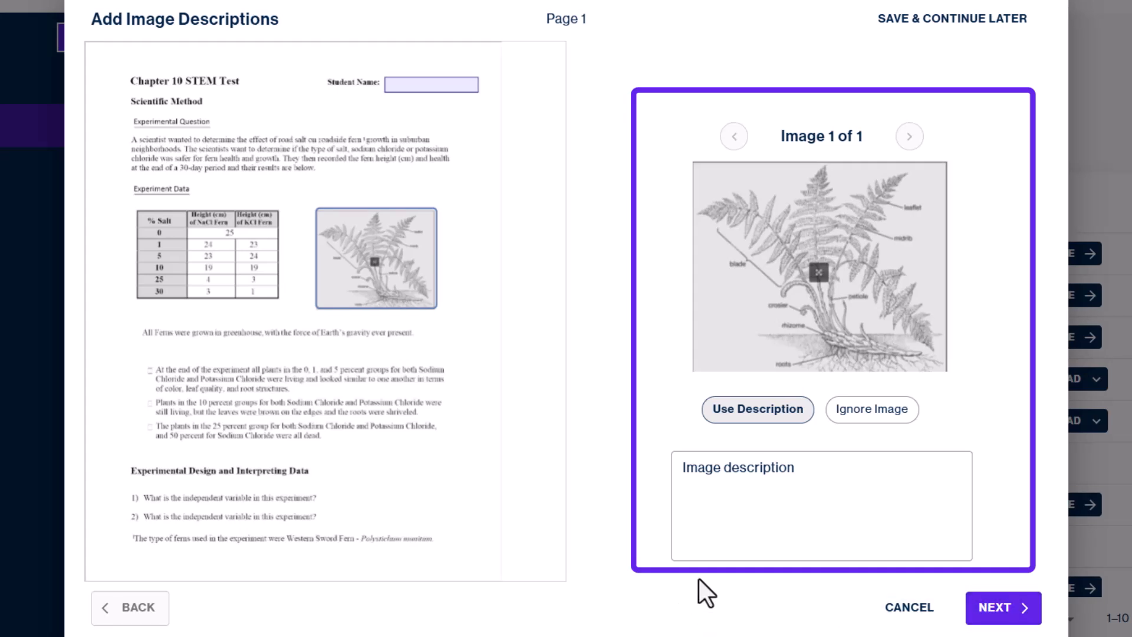
pyautogui.click(691, 480)
pyautogui.write('Diagr')
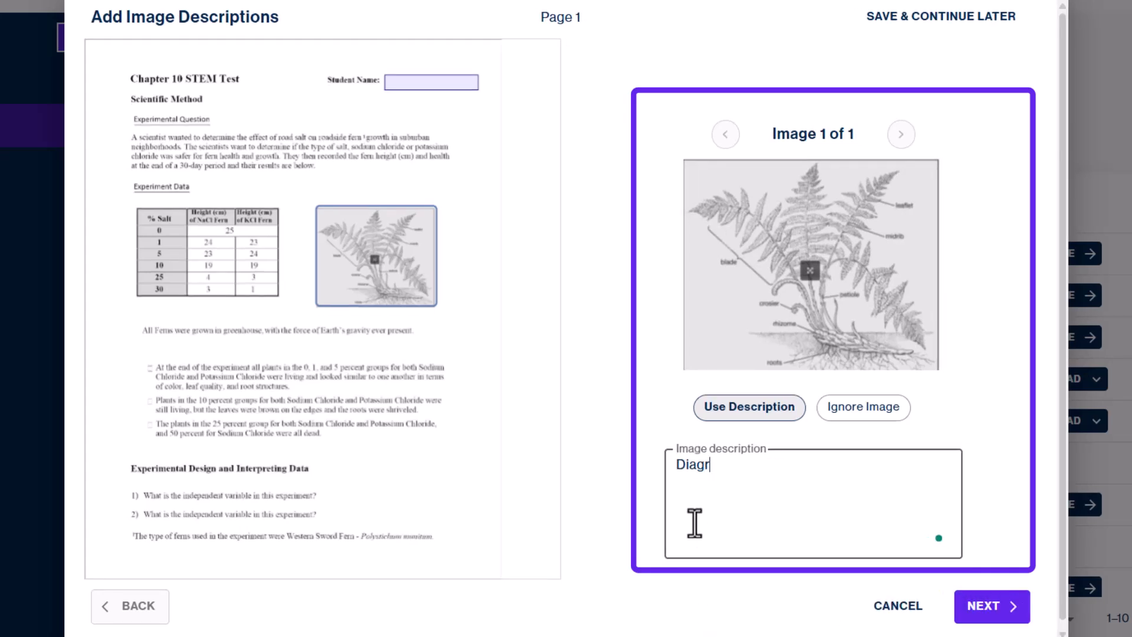
pyautogui.write('am of a Fern')
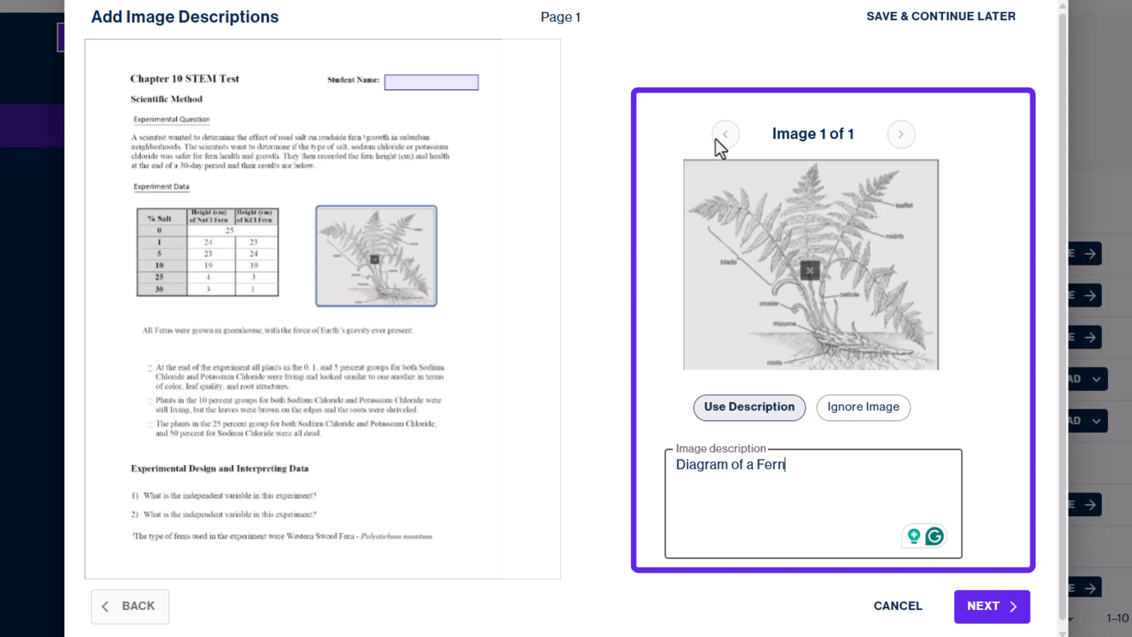
pyautogui.click(982, 616)
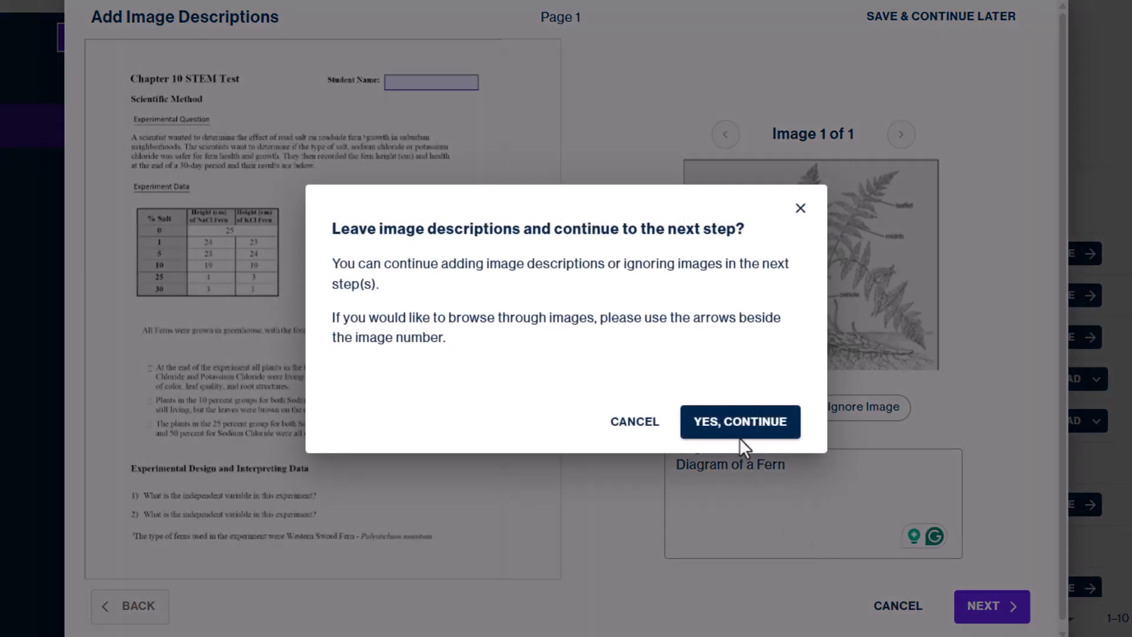
pyautogui.click(733, 433)
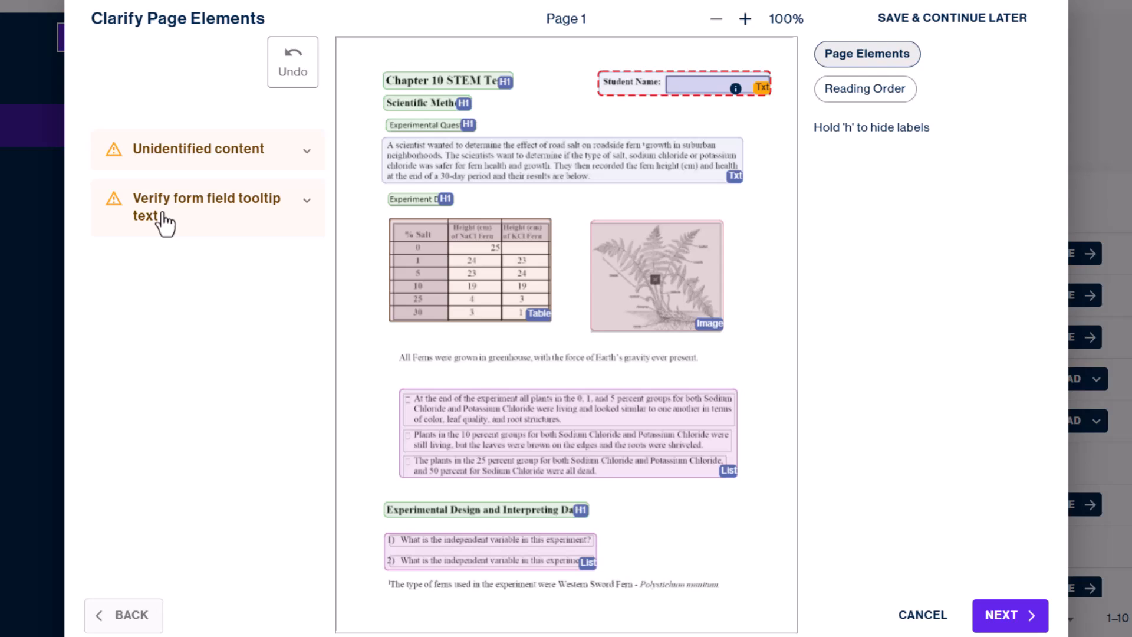
# Review the details of the unidentified content and form field tooltip warnings and the page areas they refer to
pyautogui.click(307, 151)
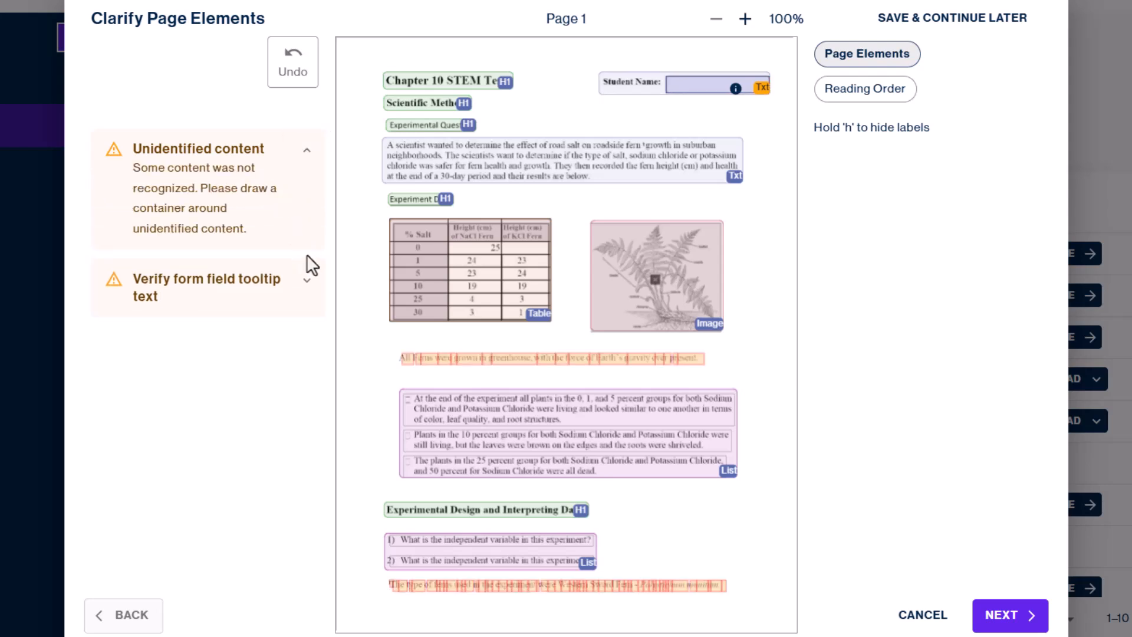
pyautogui.click(307, 282)
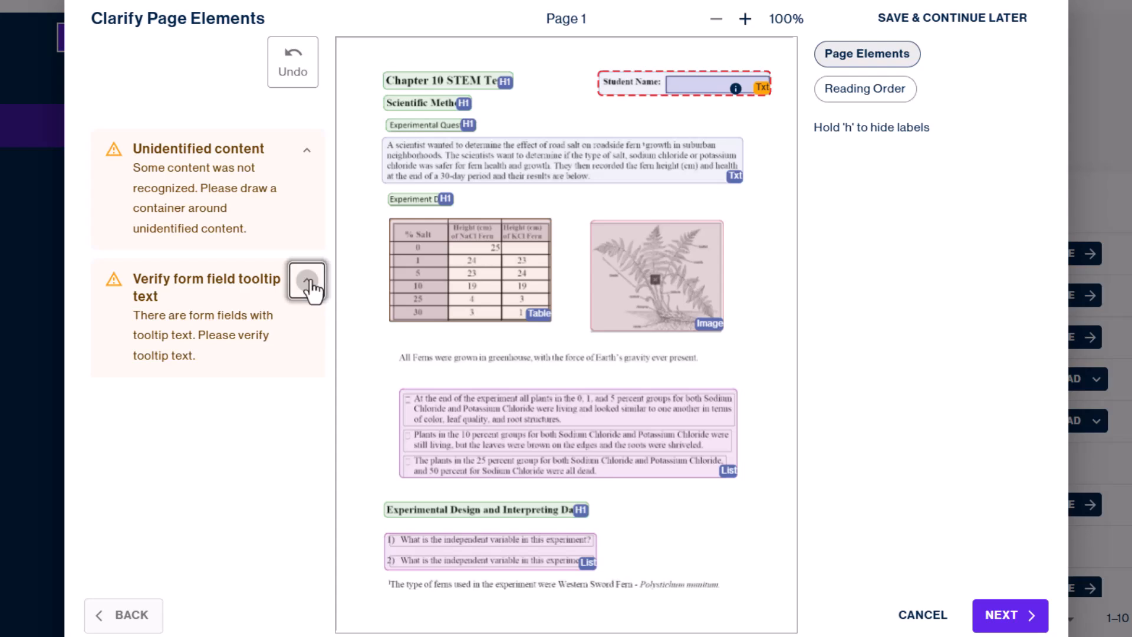
pyautogui.click(307, 281)
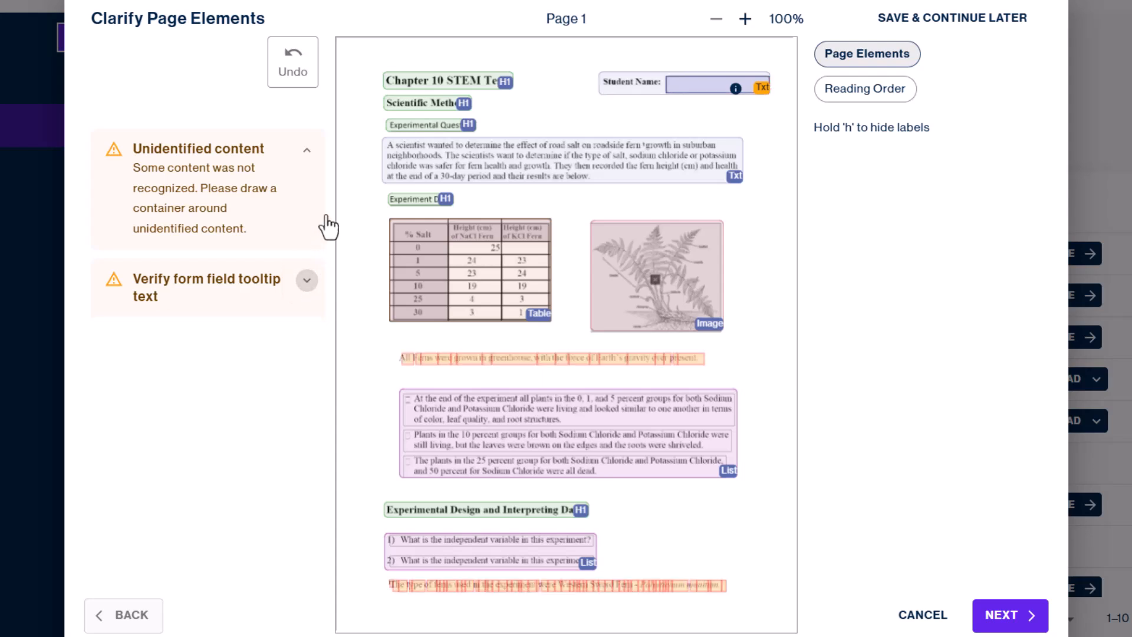
pyautogui.click(307, 152)
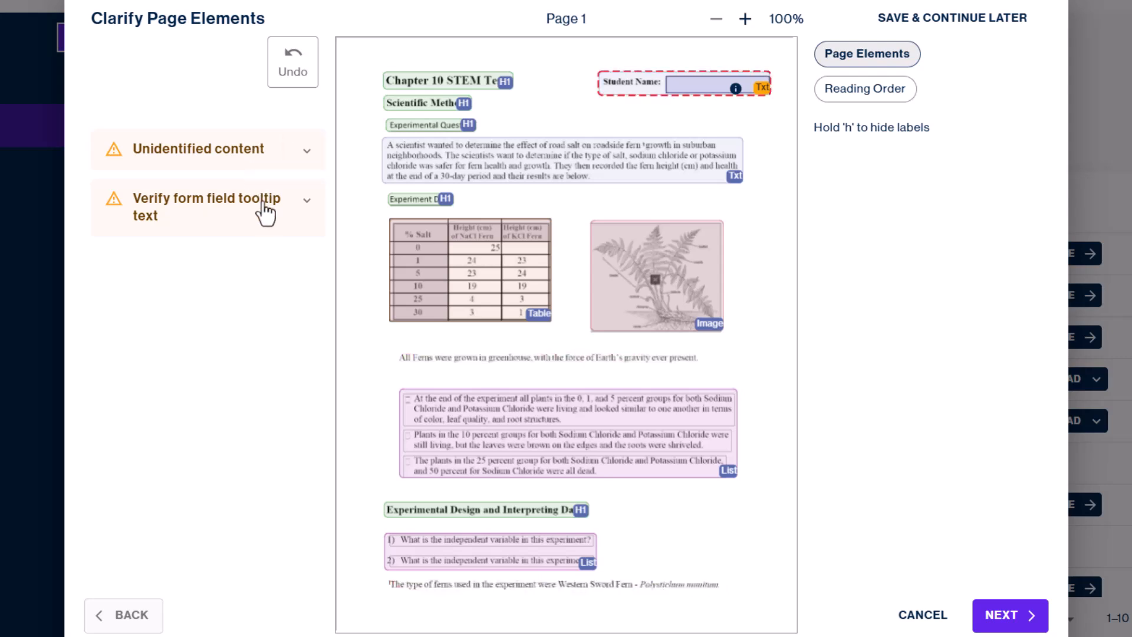
pyautogui.moveTo(274, 172)
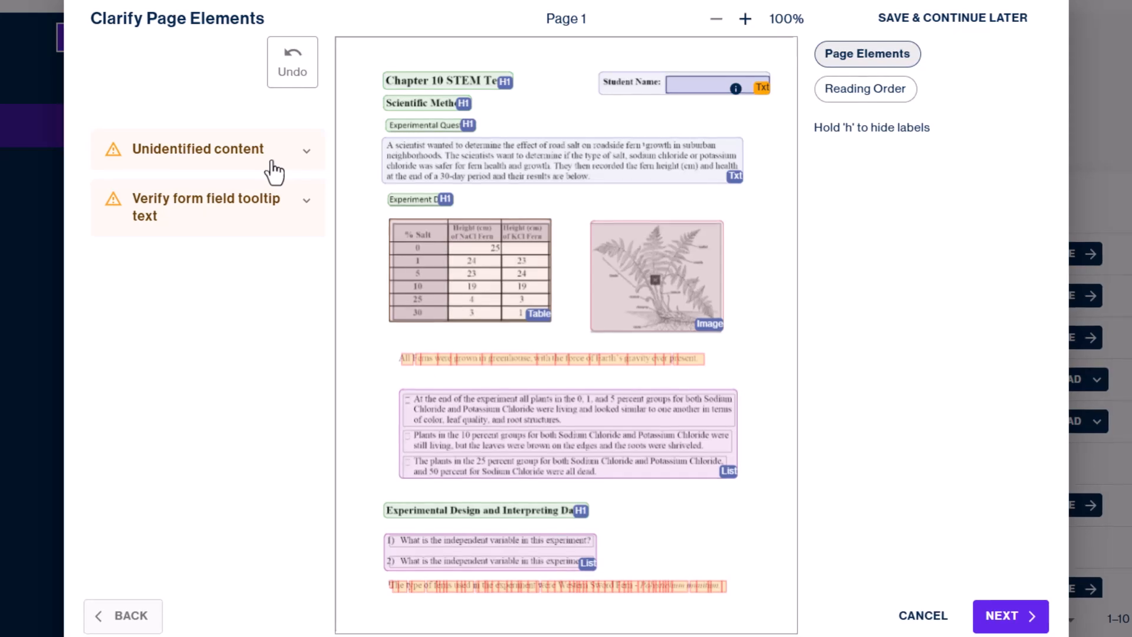
# Verify and save the "Student Name" tooltip of the inline text box form field, and close inline editing
pyautogui.click(464, 129)
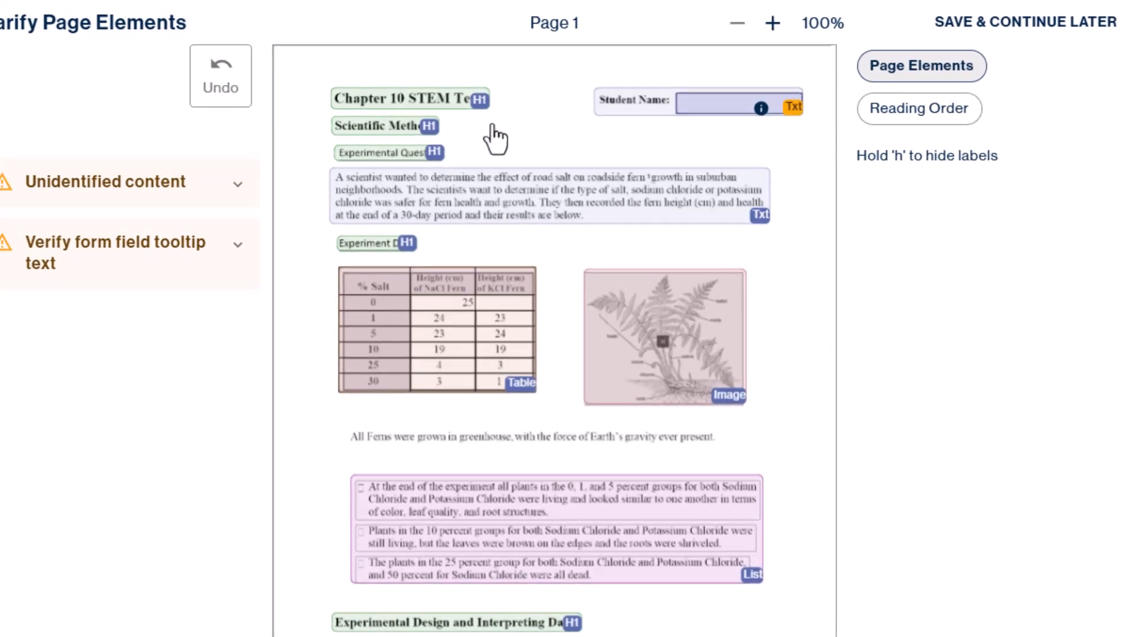
pyautogui.click(474, 109)
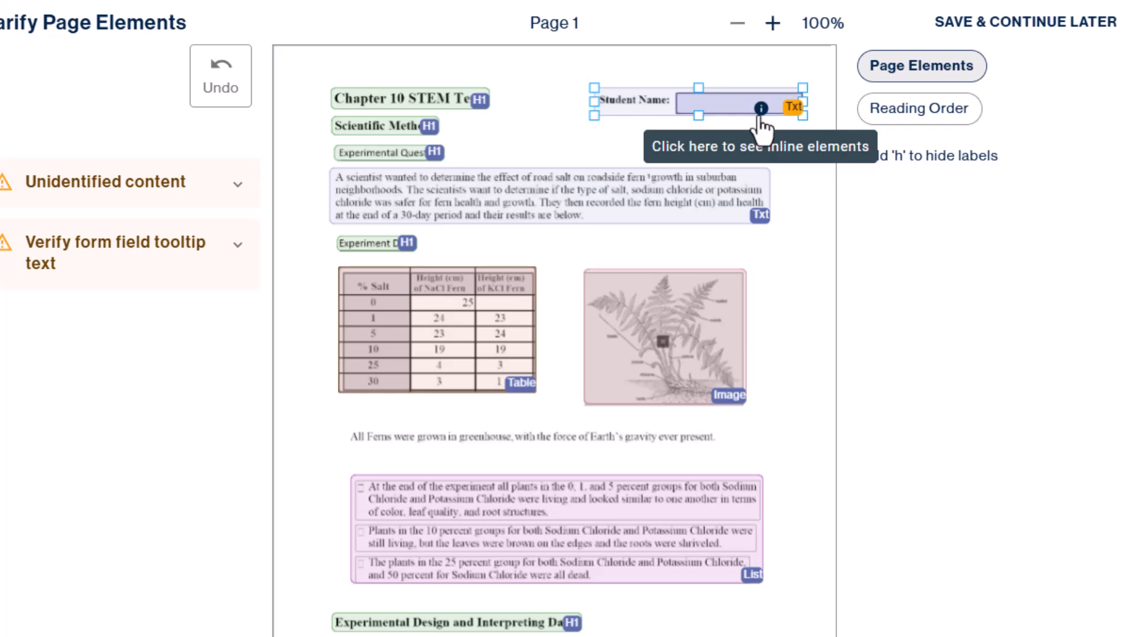
pyautogui.click(760, 107)
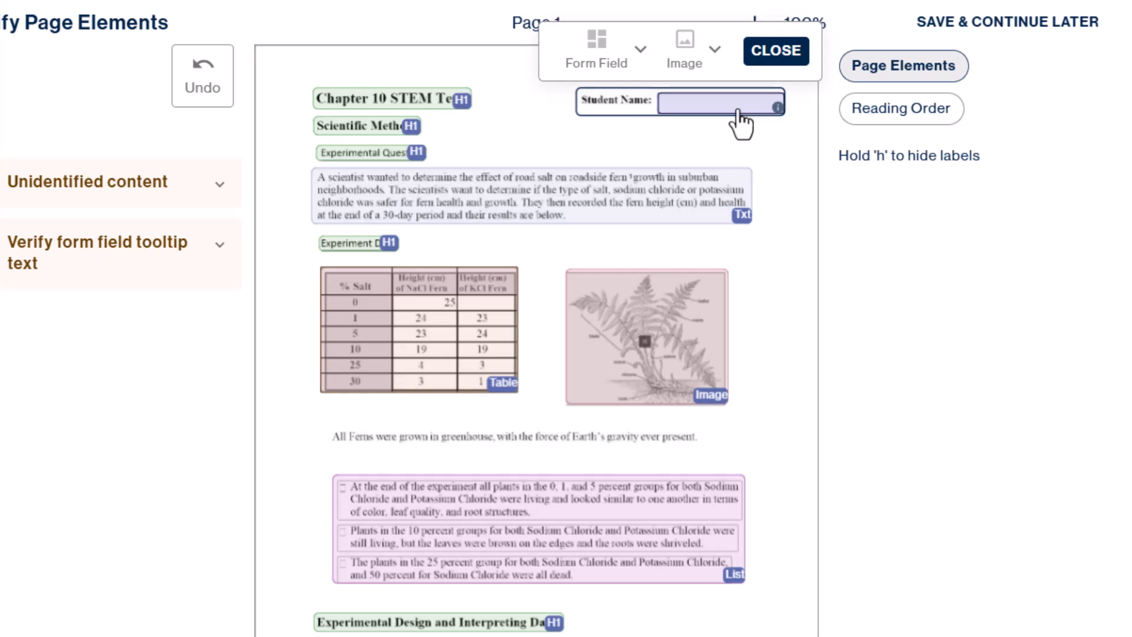
pyautogui.click(731, 110)
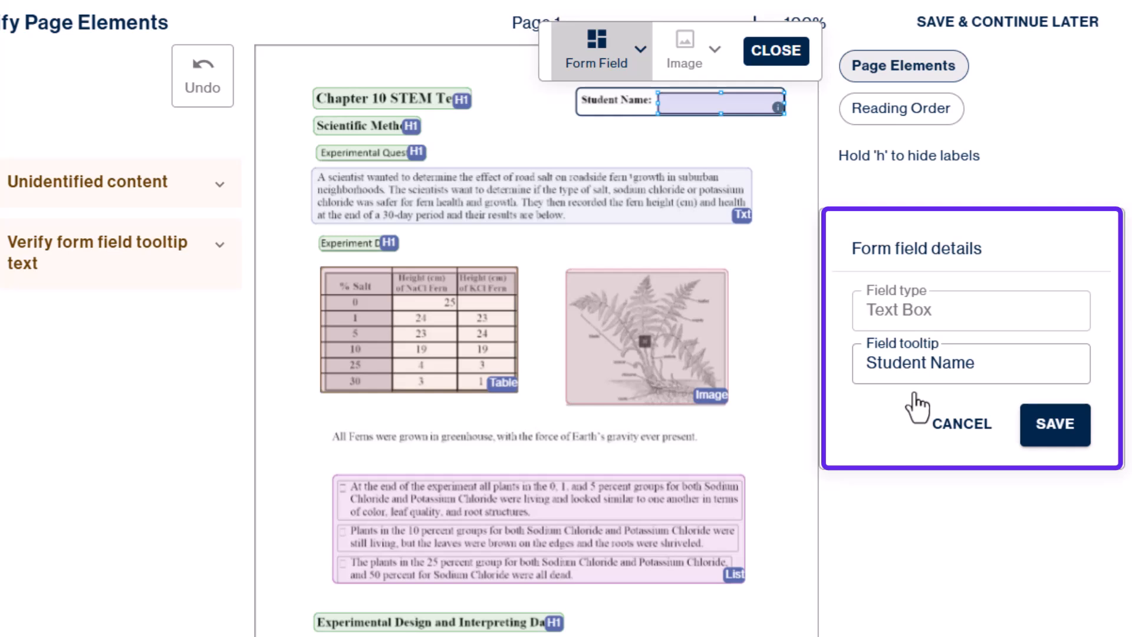
pyautogui.click(1043, 435)
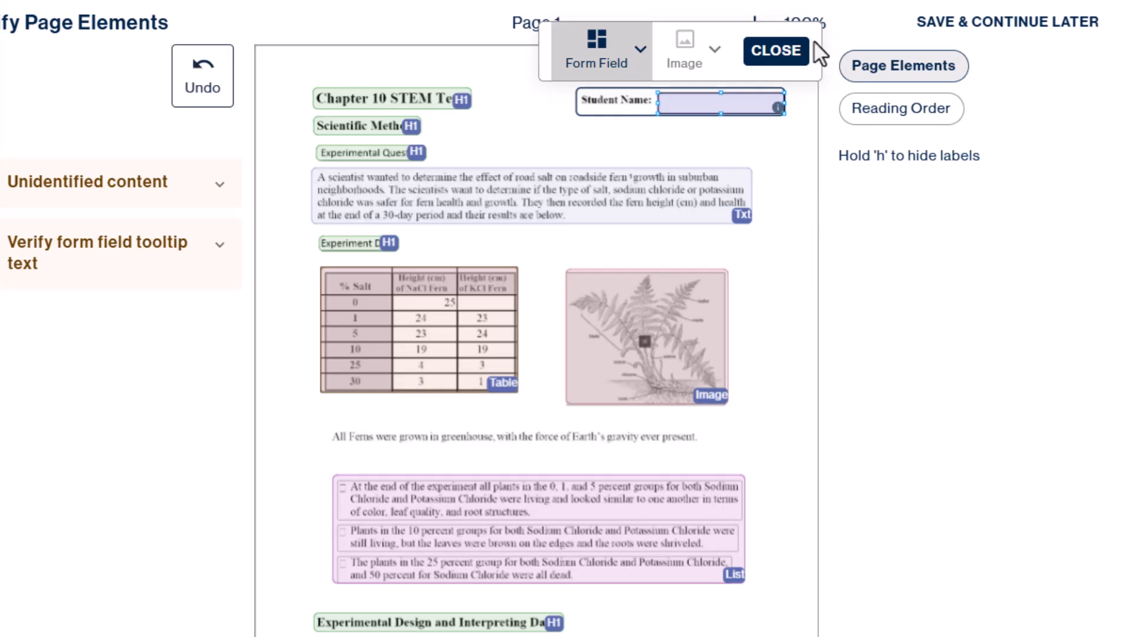
pyautogui.click(776, 51)
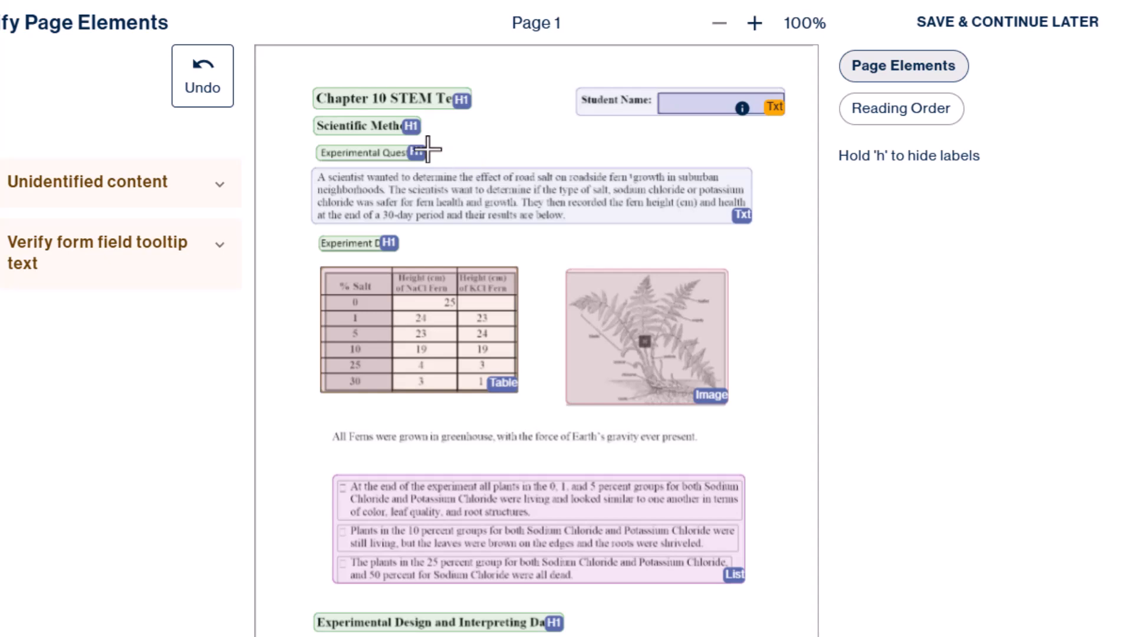
# Change the "Scientific Method" heading to level H2
pyautogui.click(389, 131)
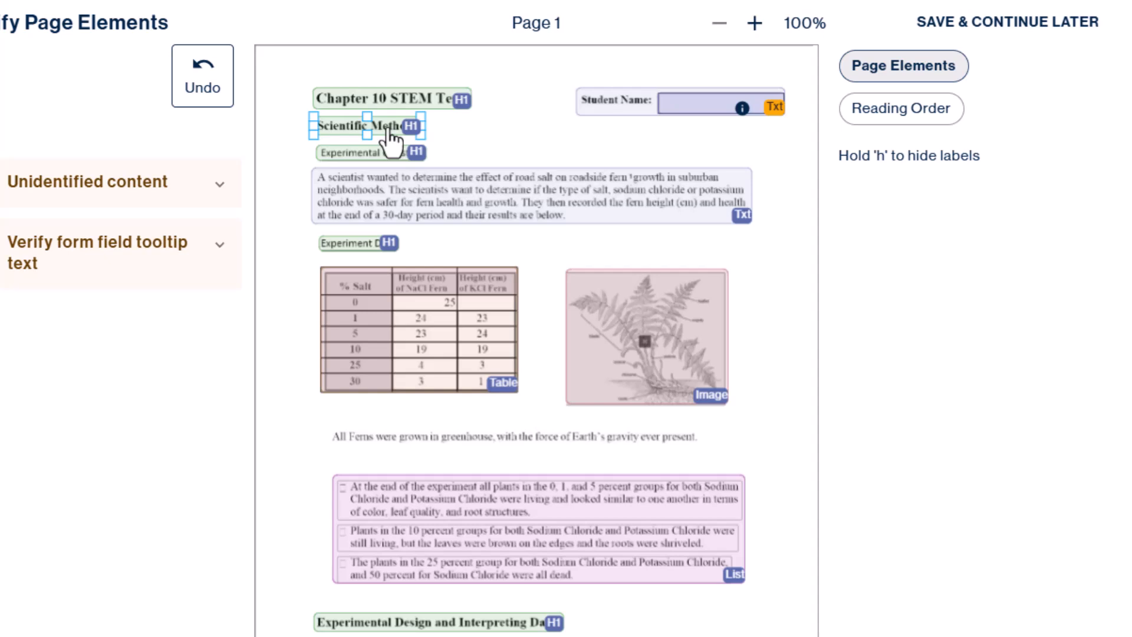
pyautogui.click(375, 152)
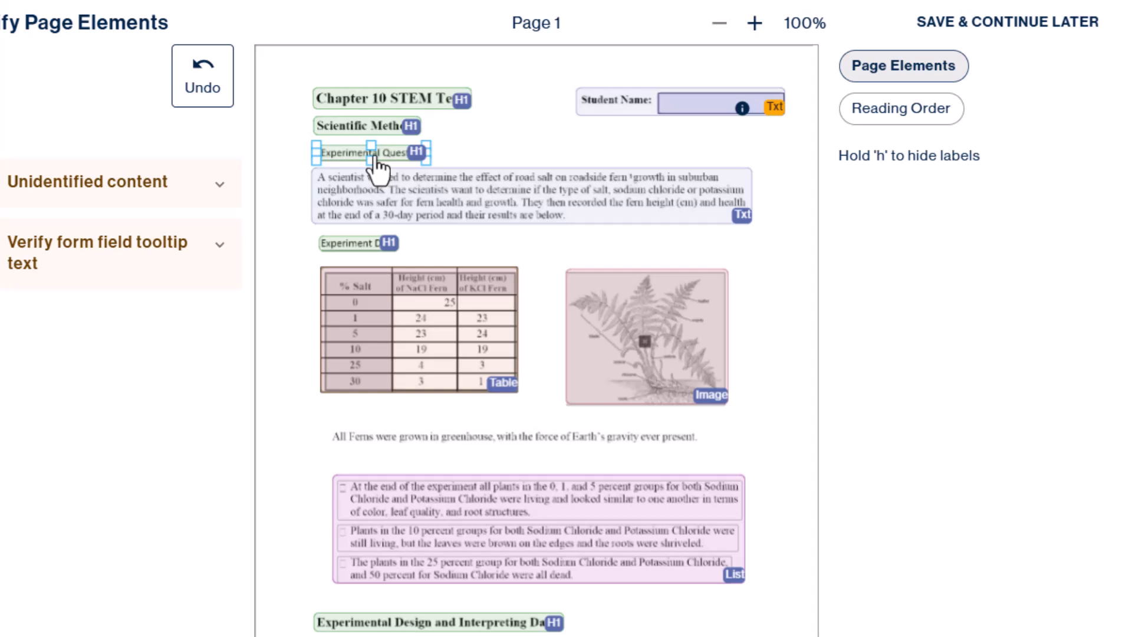
pyautogui.click(386, 128)
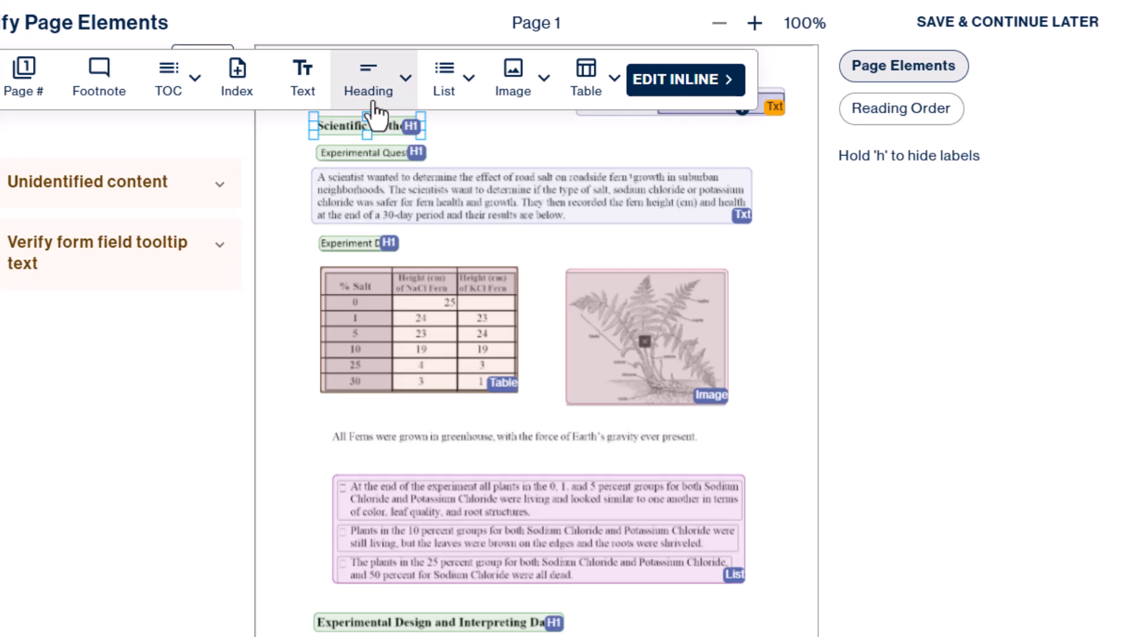
pyautogui.click(373, 111)
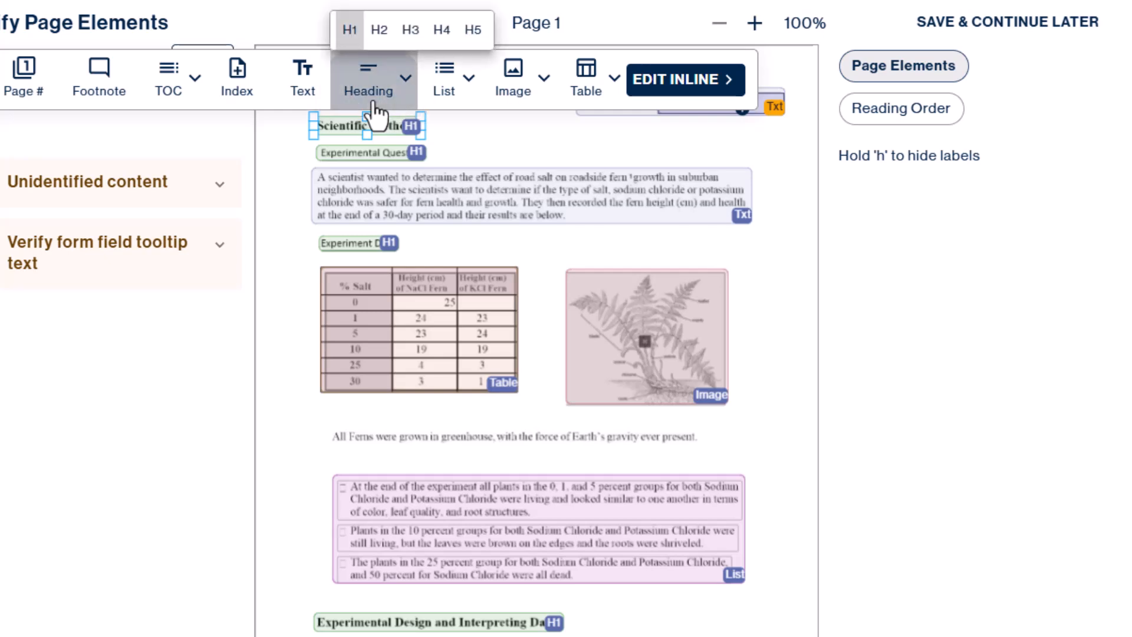
pyautogui.click(372, 29)
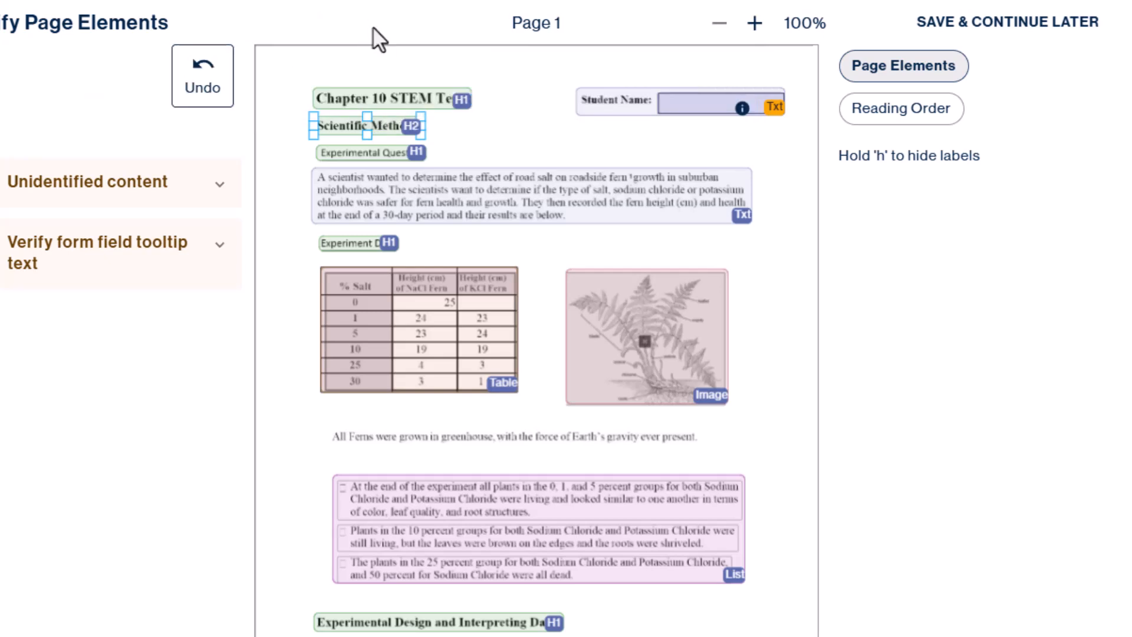
# Change the "Experimental Question" heading to level H3
pyautogui.click(373, 167)
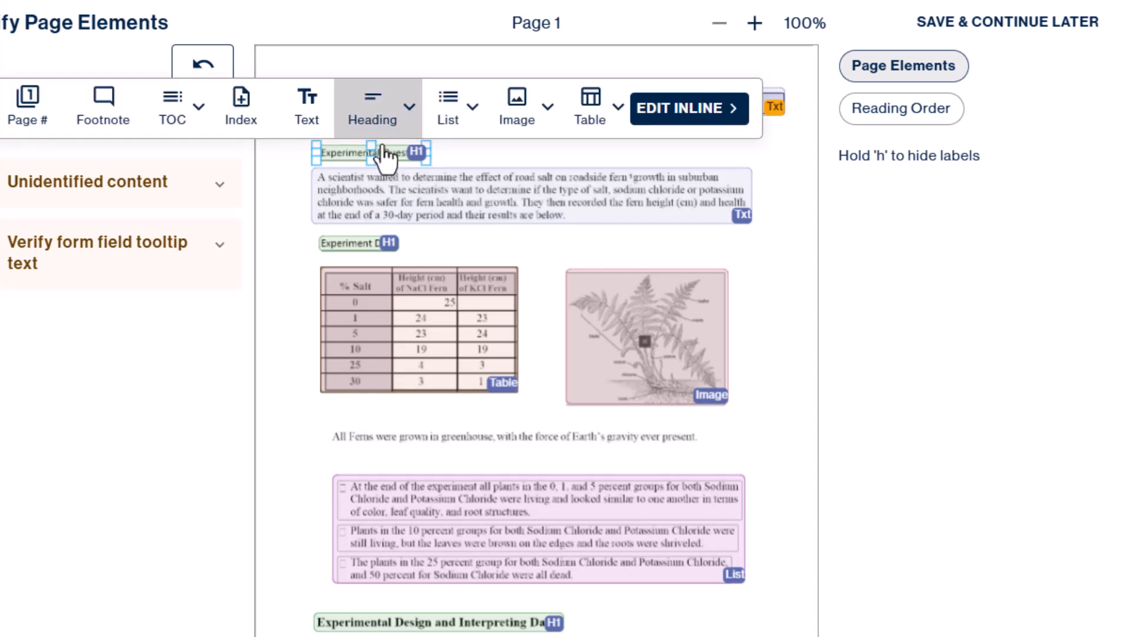
pyautogui.moveTo(399, 136)
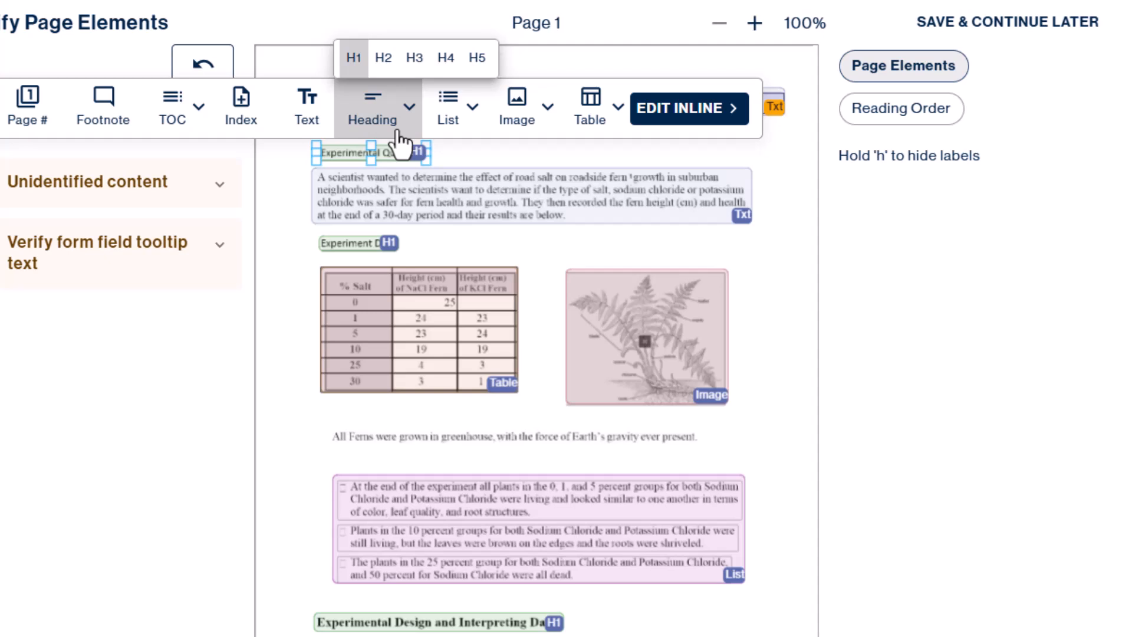
pyautogui.click(415, 77)
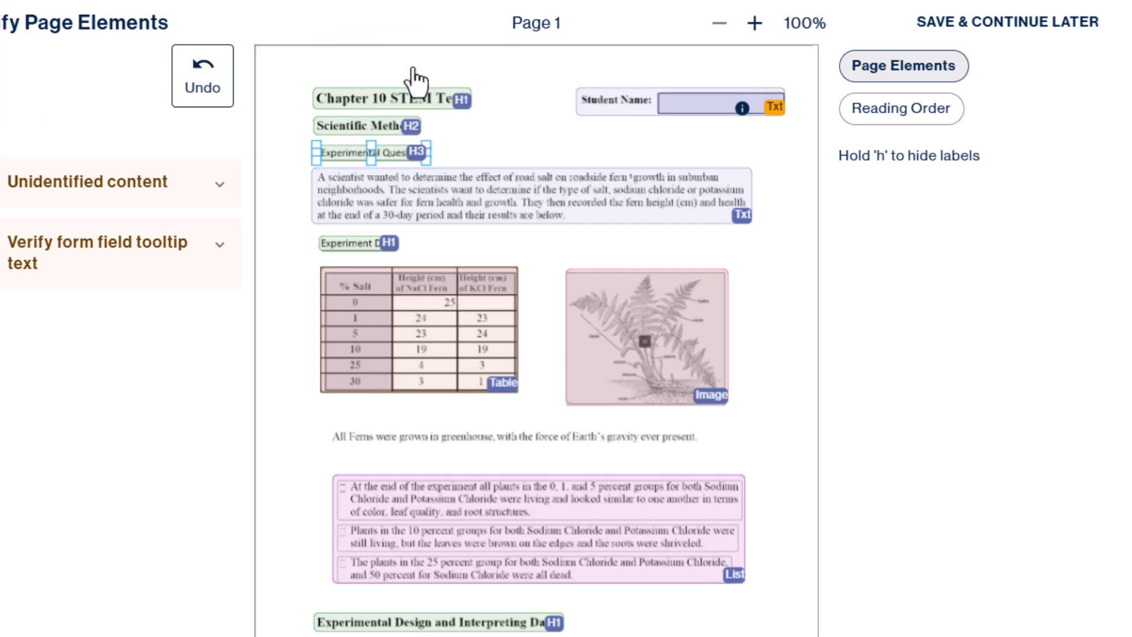
# Select the "Experiment Data" heading and temporarily hide the element labels to read the text beneath them
pyautogui.click(494, 222)
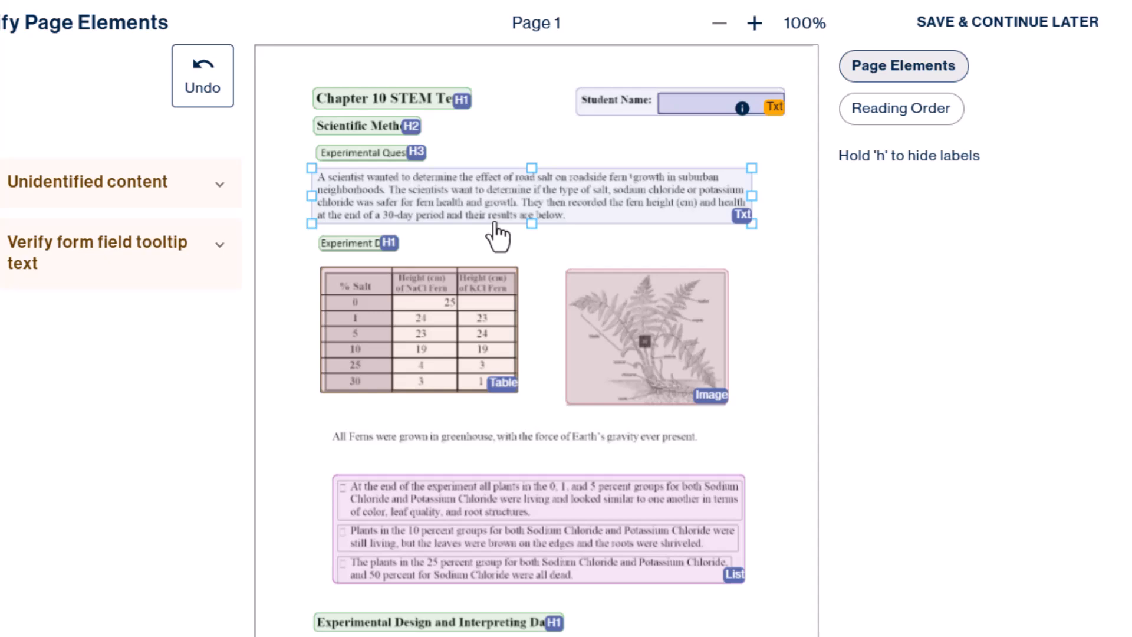
pyautogui.click(384, 249)
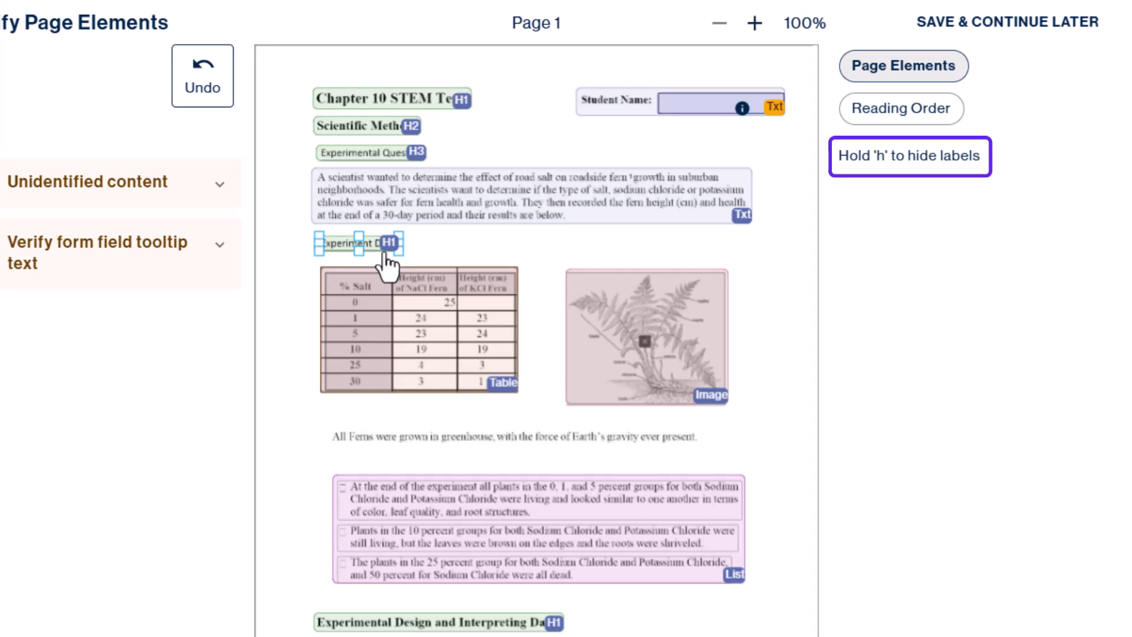
pyautogui.press('h')
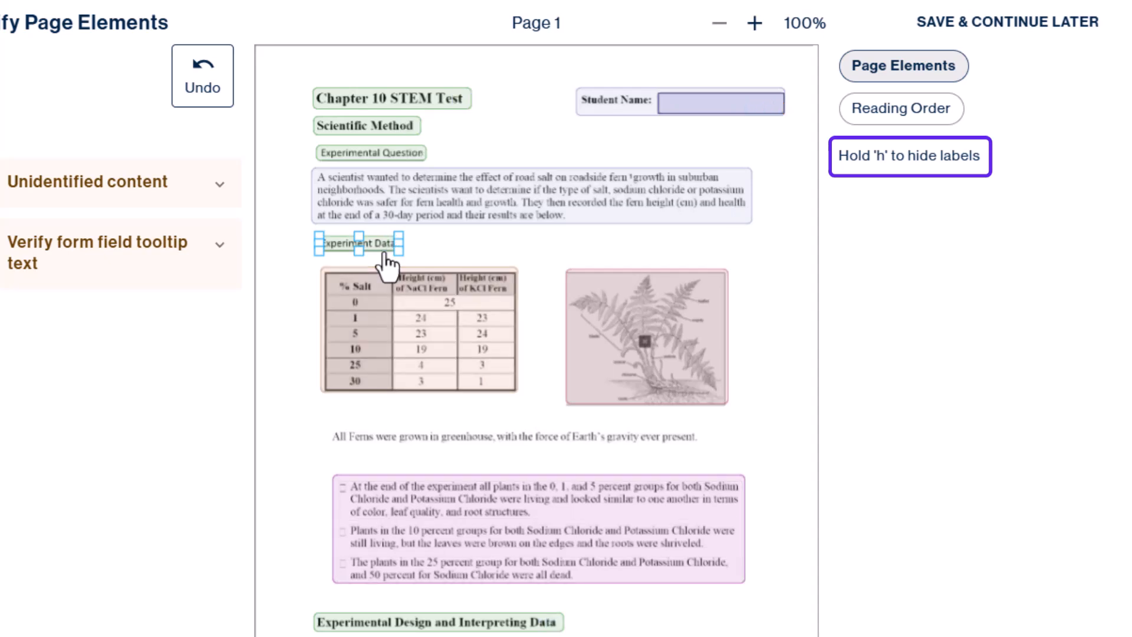
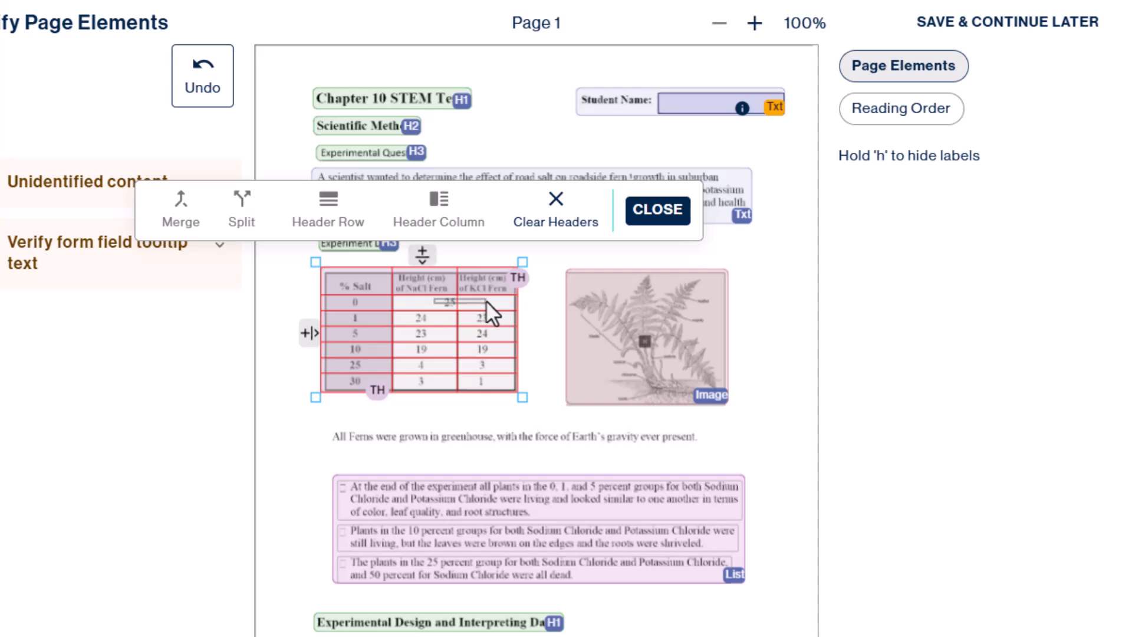
# Merge the two height cells of the 0 % salt row into one cell spanning both columns, and close the table's inline editing
pyautogui.moveTo(486, 299); pyautogui.dragTo(486, 299)
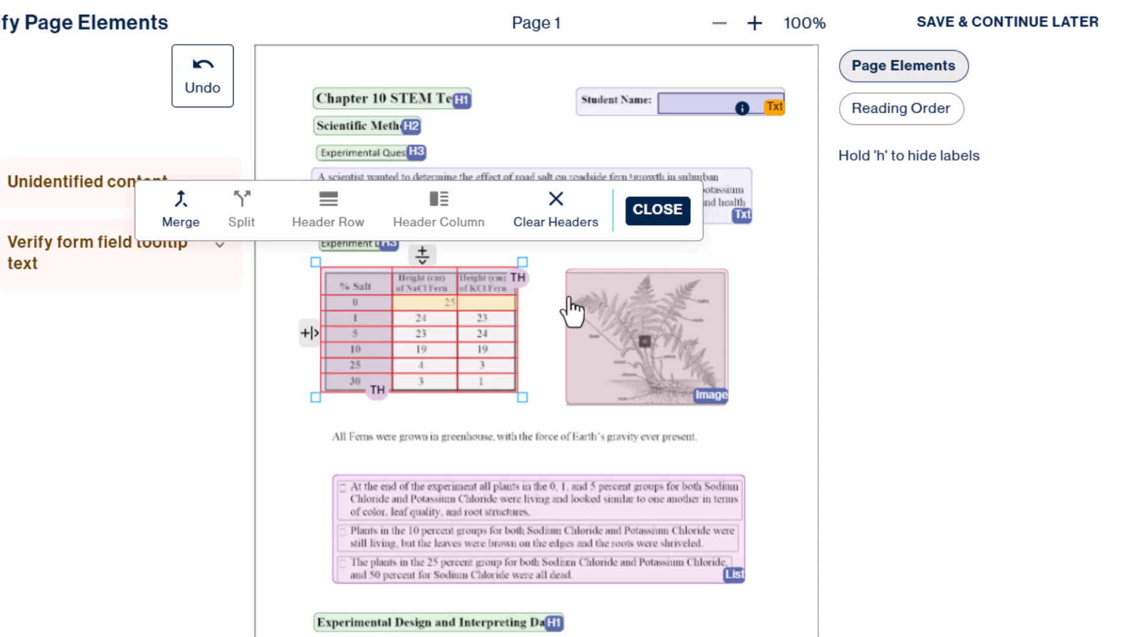
pyautogui.click(187, 234)
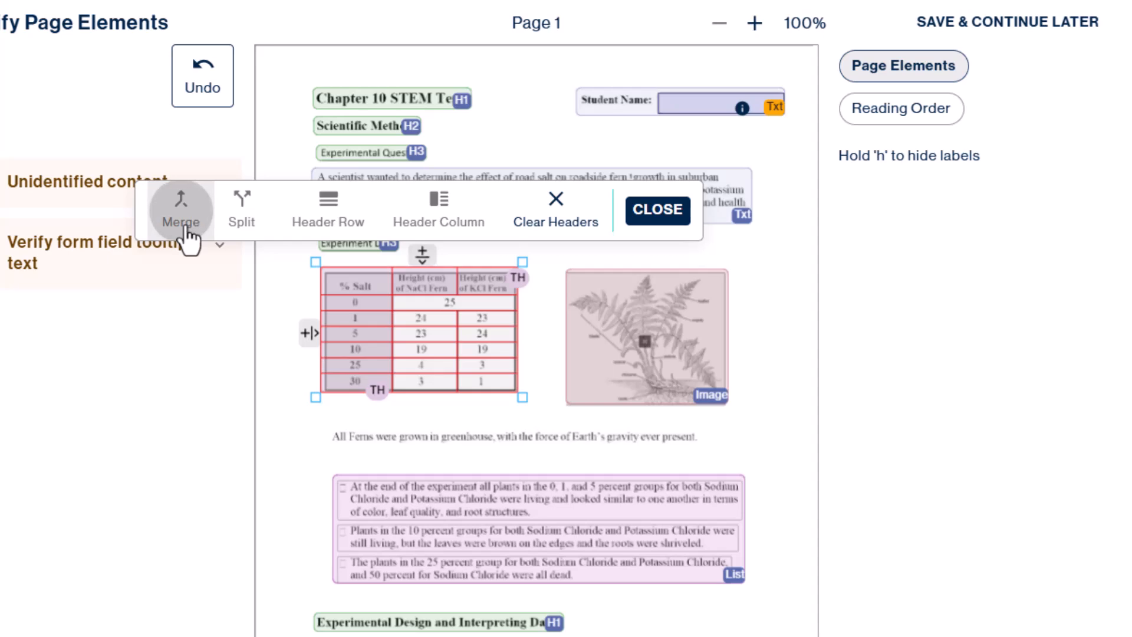
pyautogui.click(654, 212)
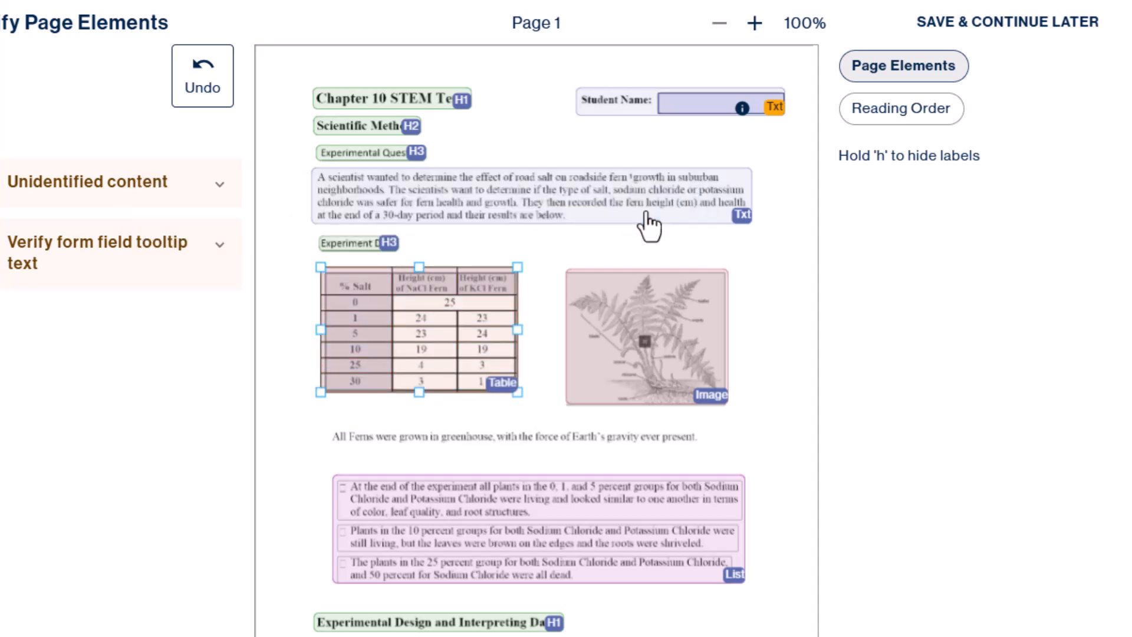
# Mark the unidentified line "All Ferns were grown in greenhouse" beneath the table as a Text element
pyautogui.click(618, 339)
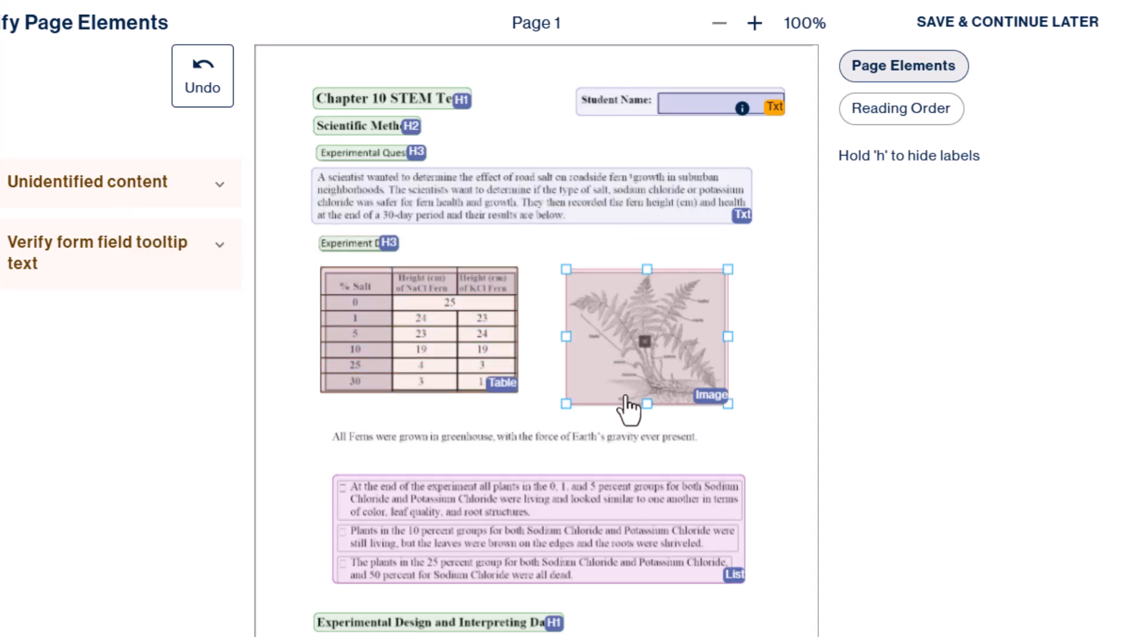
pyautogui.moveTo(717, 401)
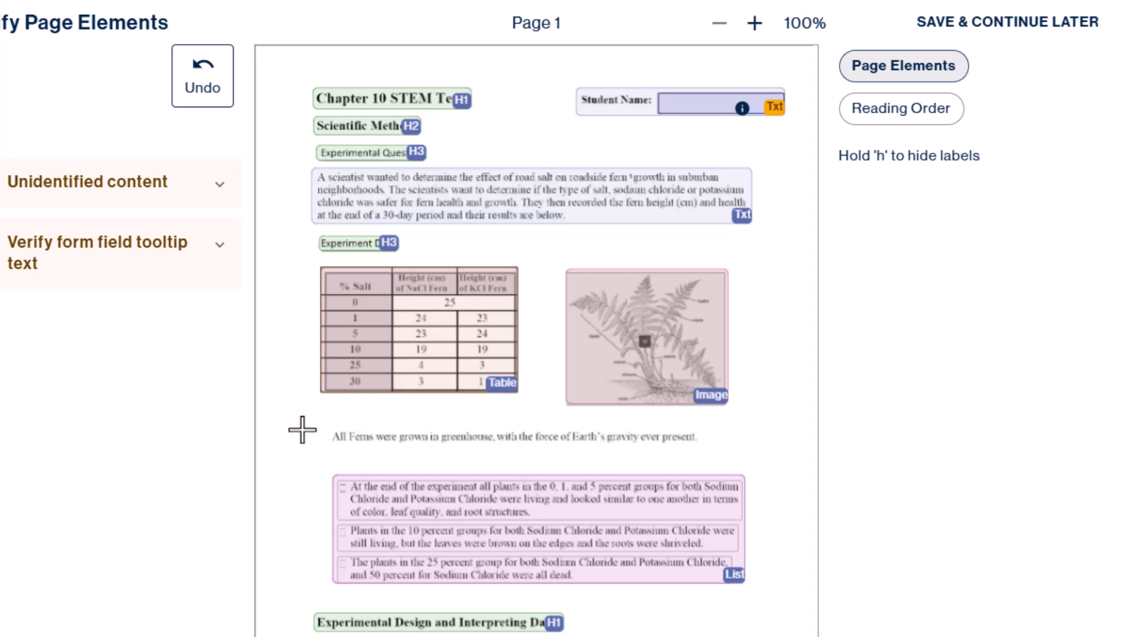
pyautogui.moveTo(317, 421)
pyautogui.mouseDown()
pyautogui.moveTo(328, 434)
pyautogui.moveTo(707, 454)
pyautogui.mouseUp()
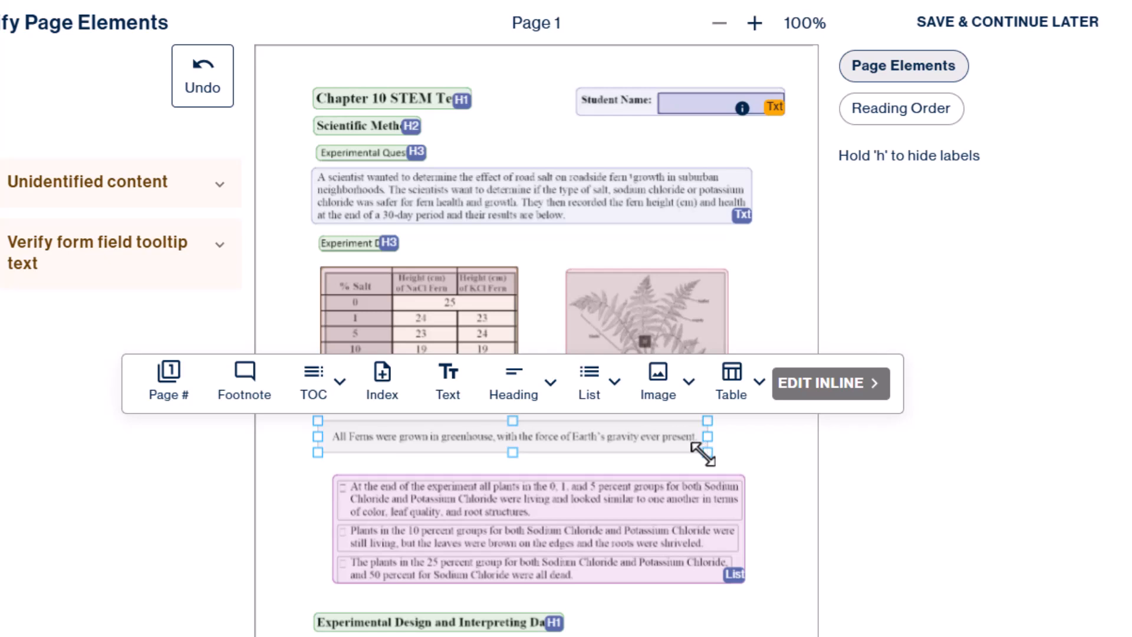
pyautogui.click(451, 394)
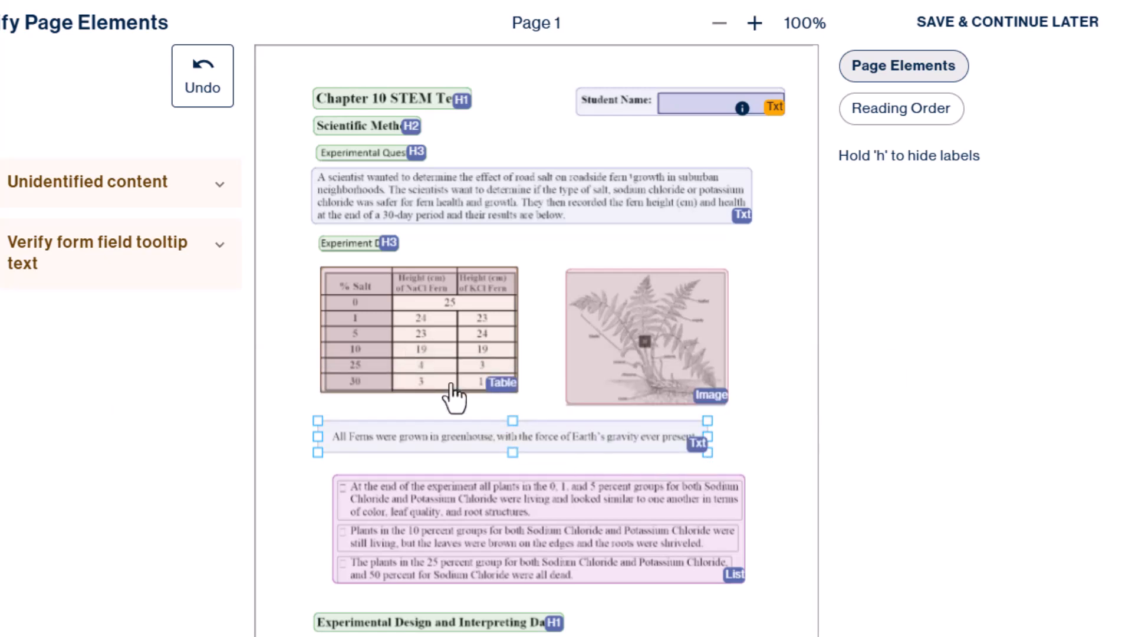
# Inspect the list items and their marked labels in the three-item checkbox list inline, enlarging the page to 150%, and close inline editing
pyautogui.click(370, 507)
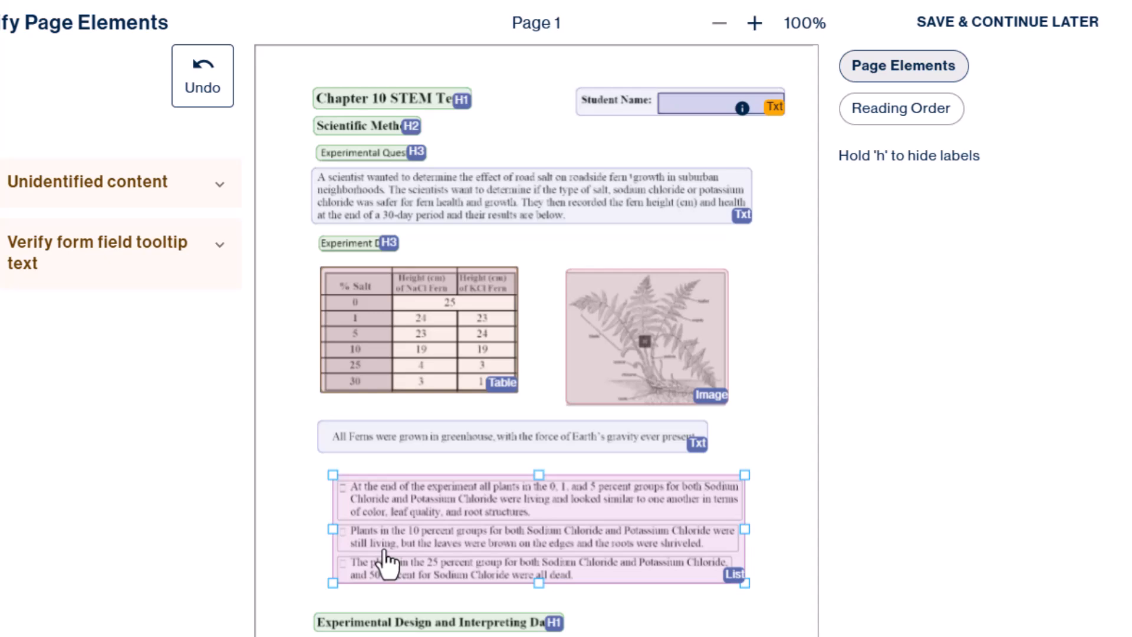
pyautogui.click(634, 588)
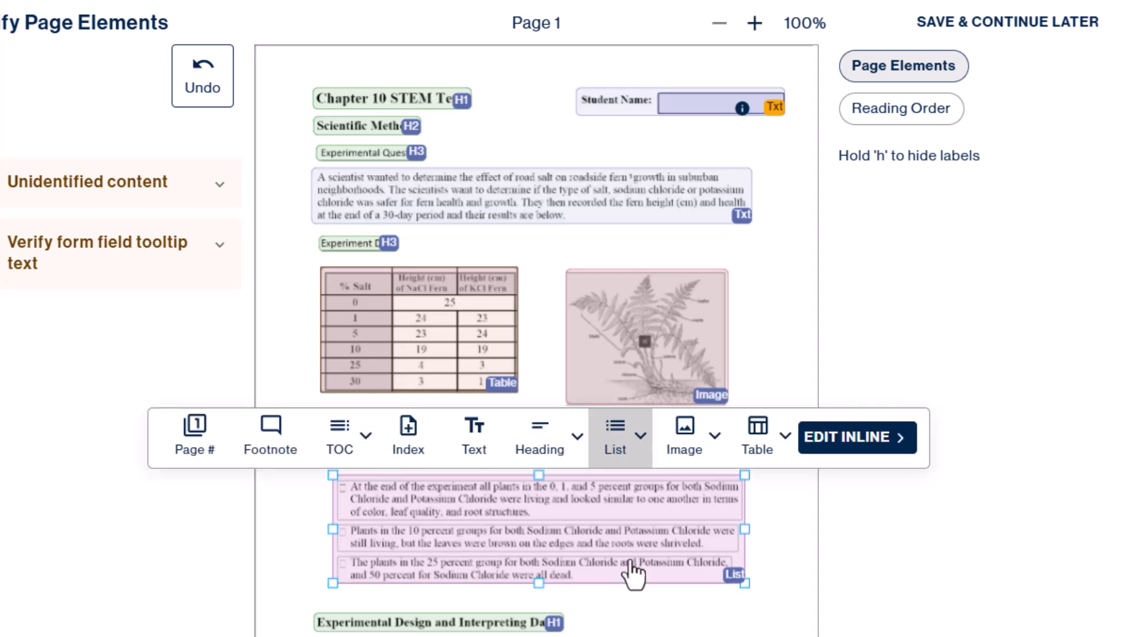
pyautogui.click(616, 448)
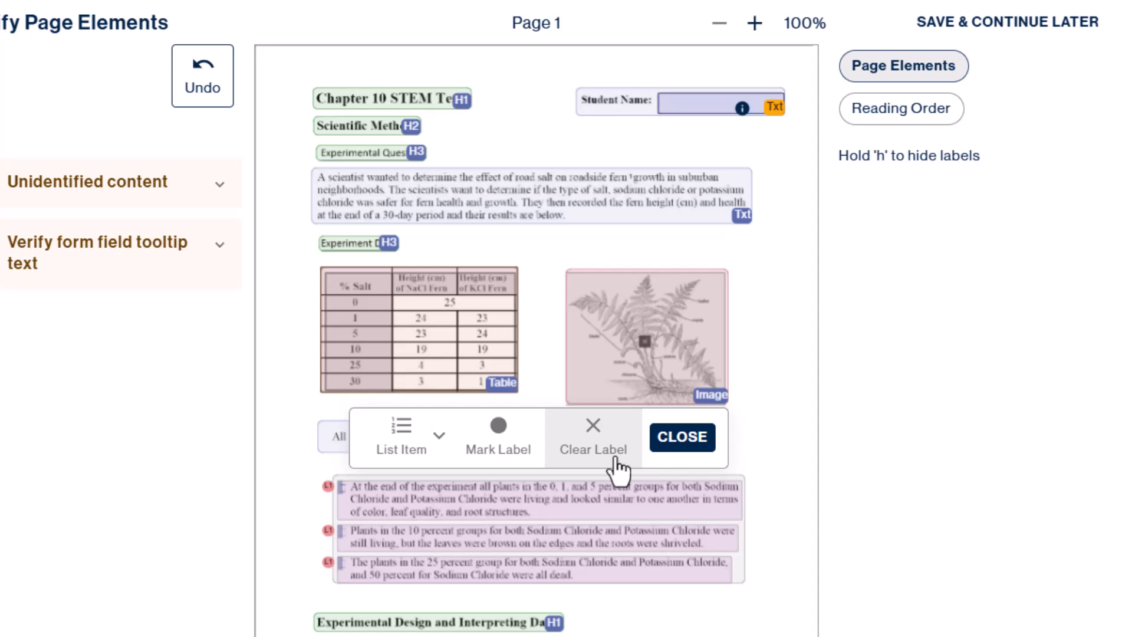
pyautogui.click(592, 517)
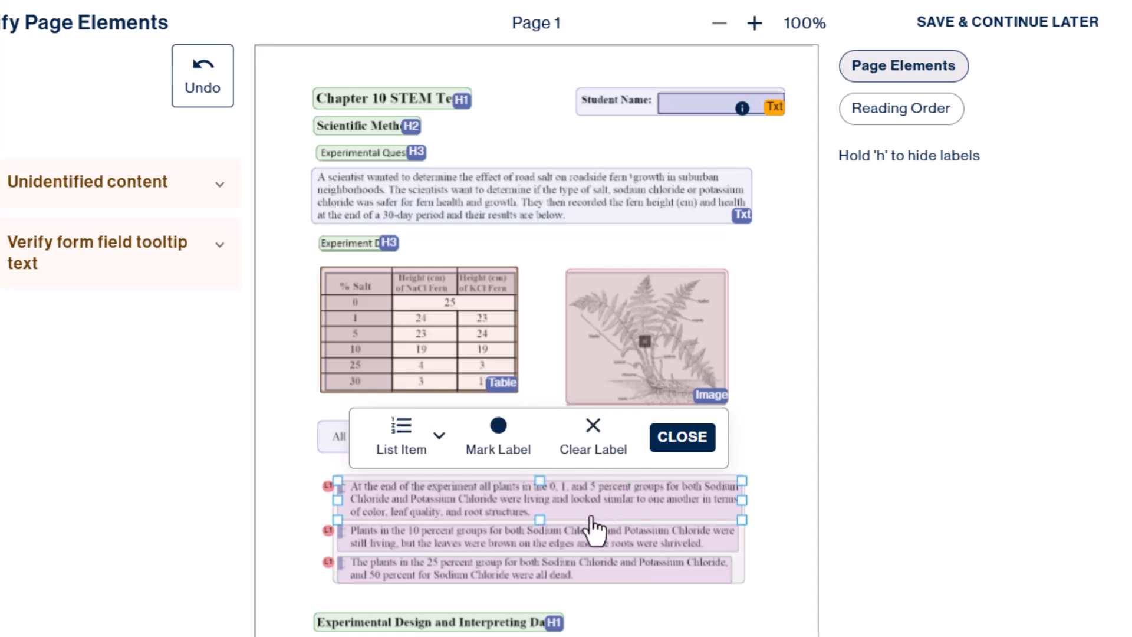
pyautogui.click(608, 535)
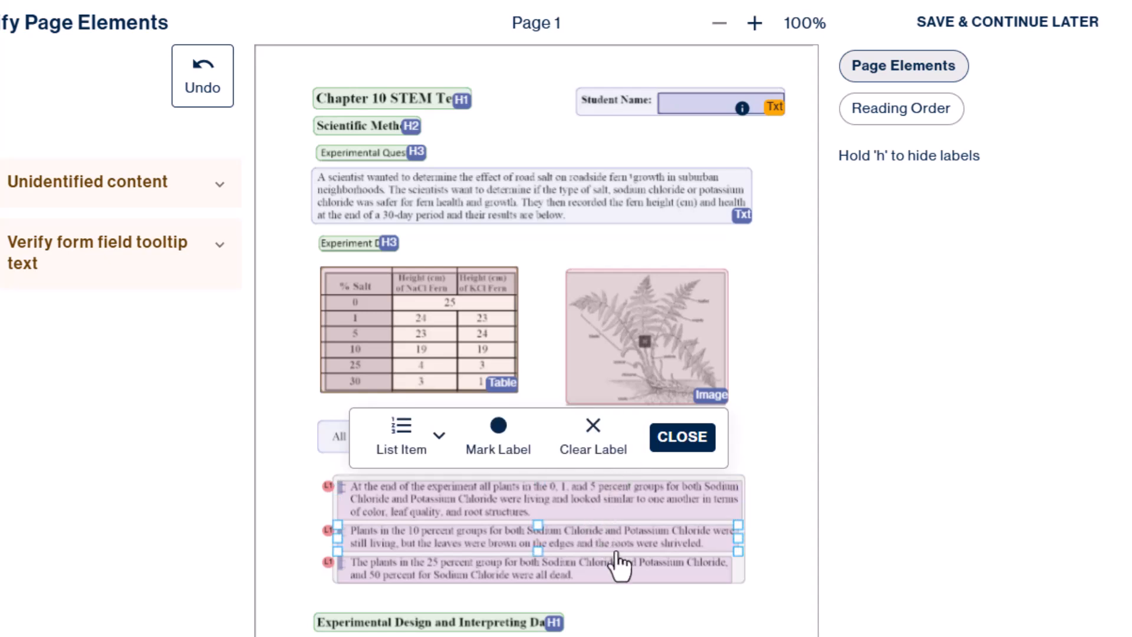
pyautogui.click(617, 553)
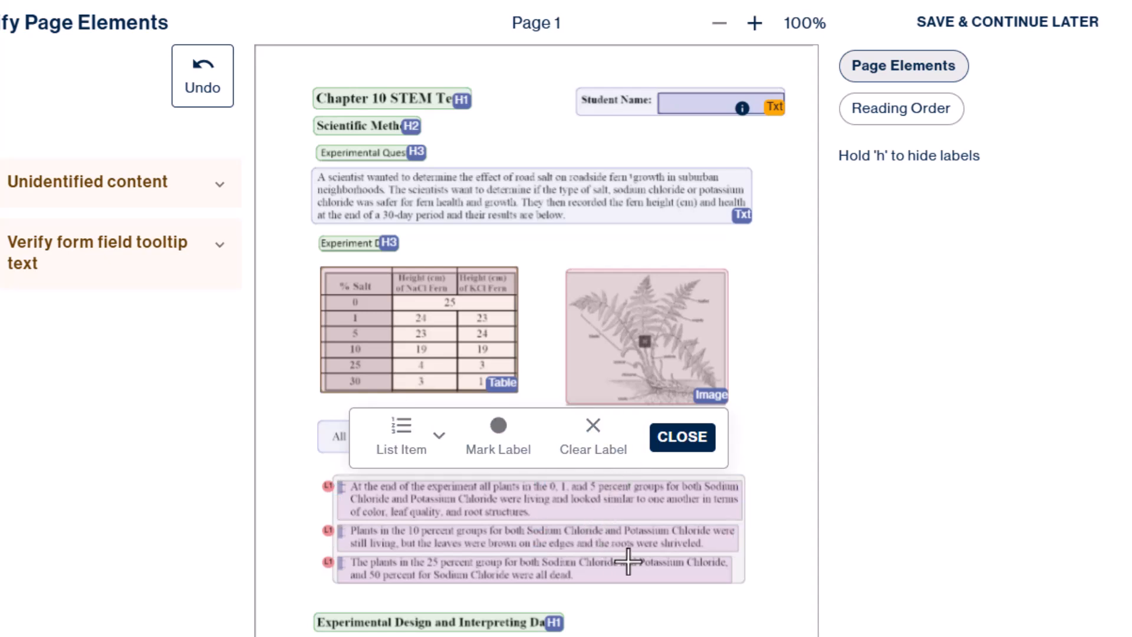
pyautogui.click(757, 40)
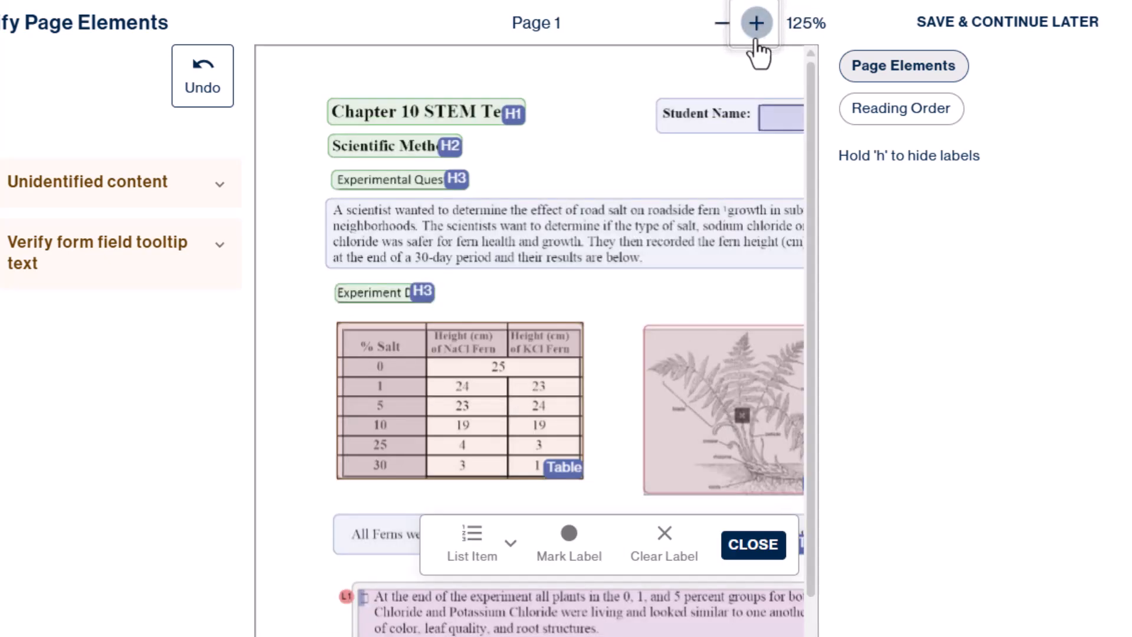
pyautogui.click(756, 39)
pyautogui.scroll(-5, 547, 411)
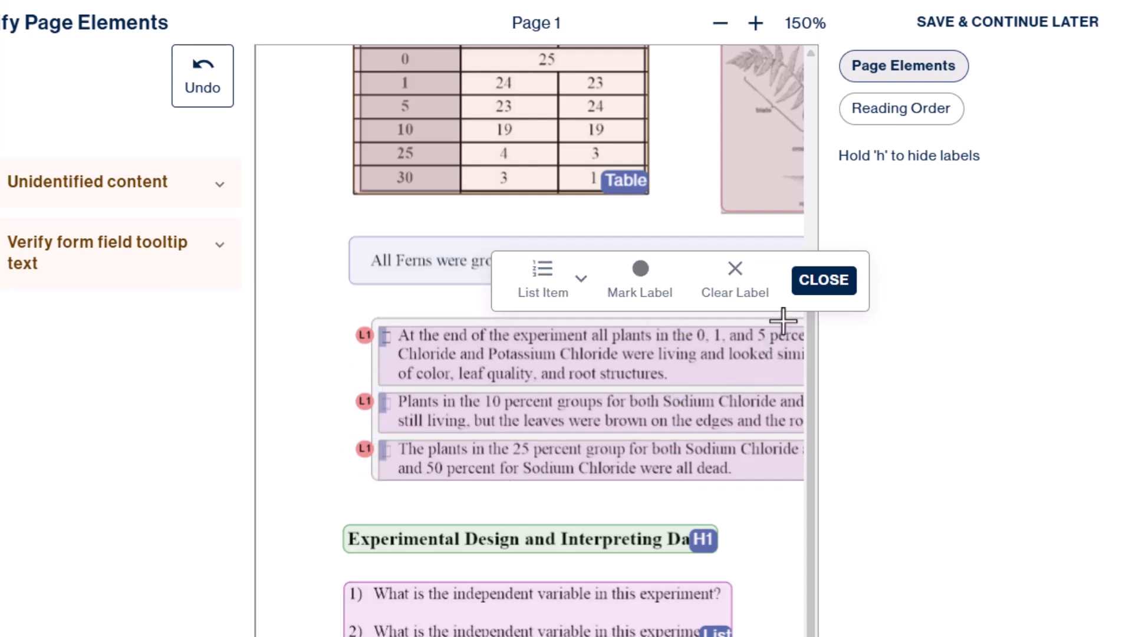
pyautogui.click(816, 289)
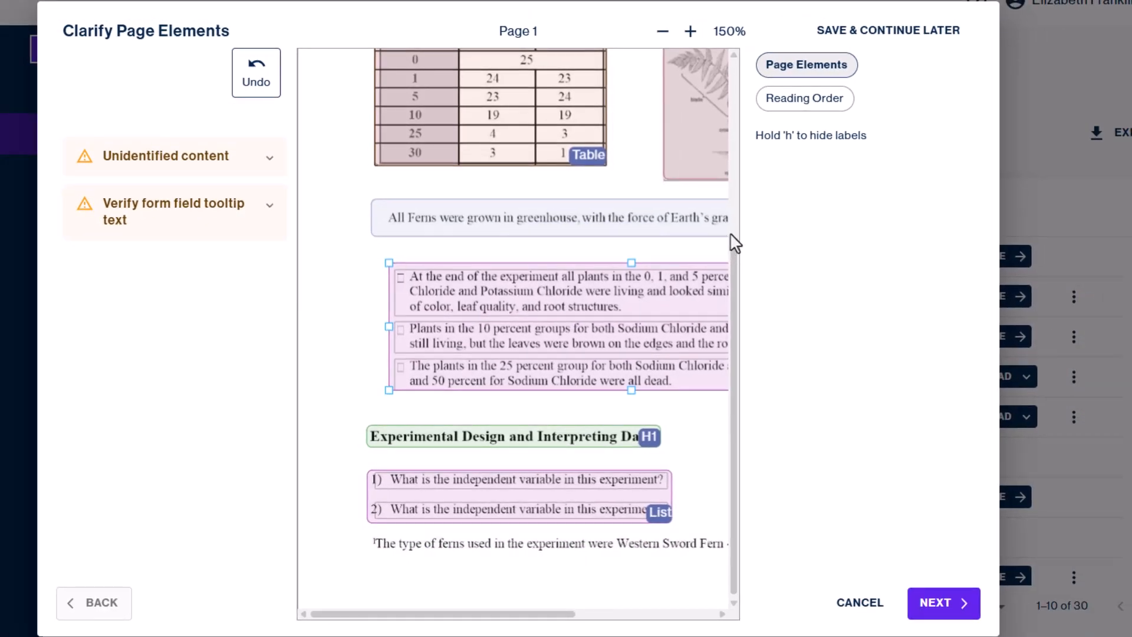
# Change the "Experimental Design and Interpreting Data" heading to level H2
pyautogui.click(662, 31)
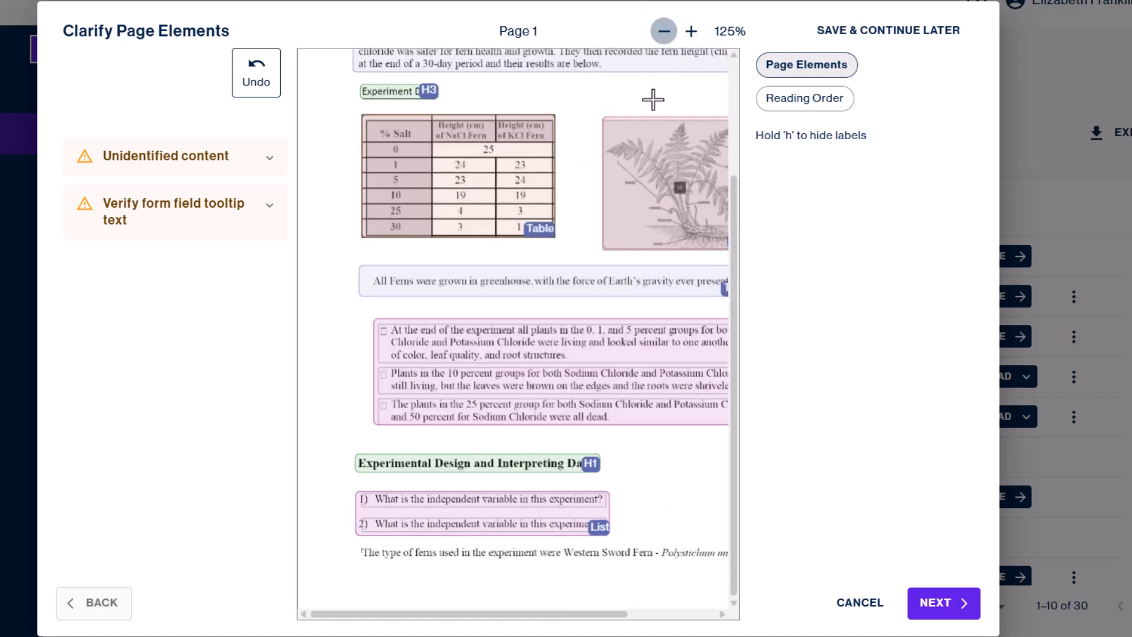
pyautogui.click(589, 475)
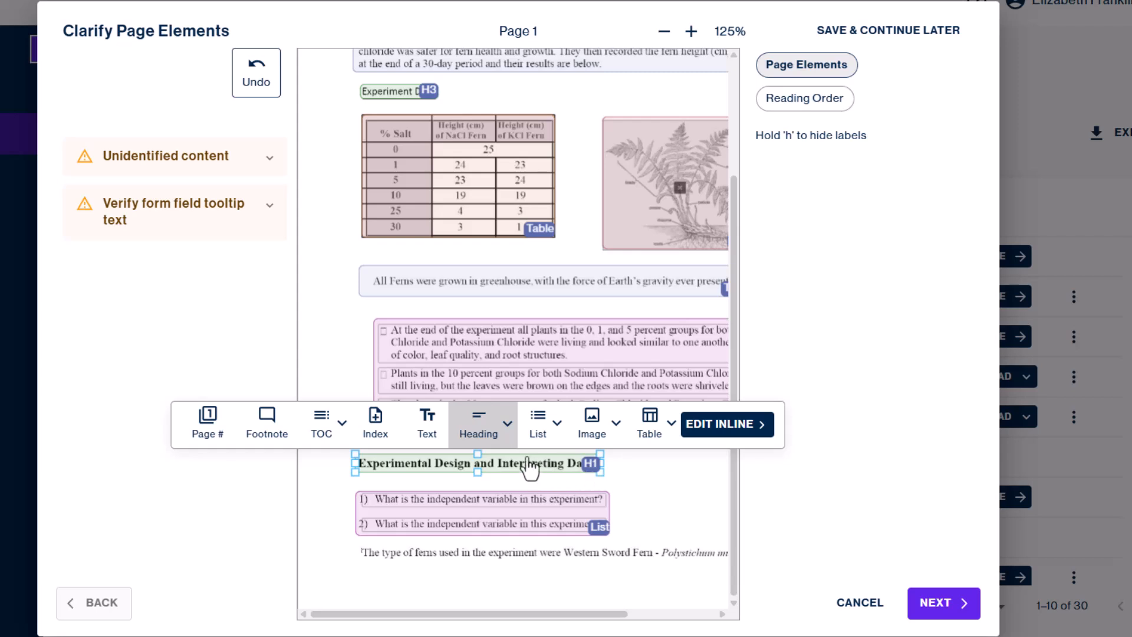
pyautogui.click(489, 441)
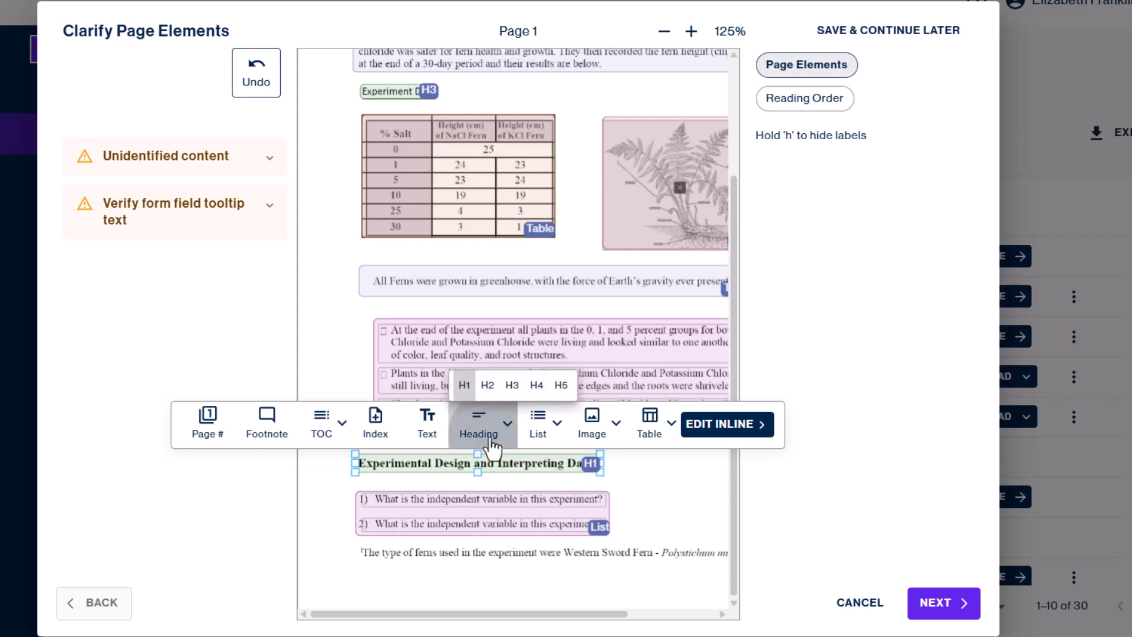
pyautogui.click(487, 386)
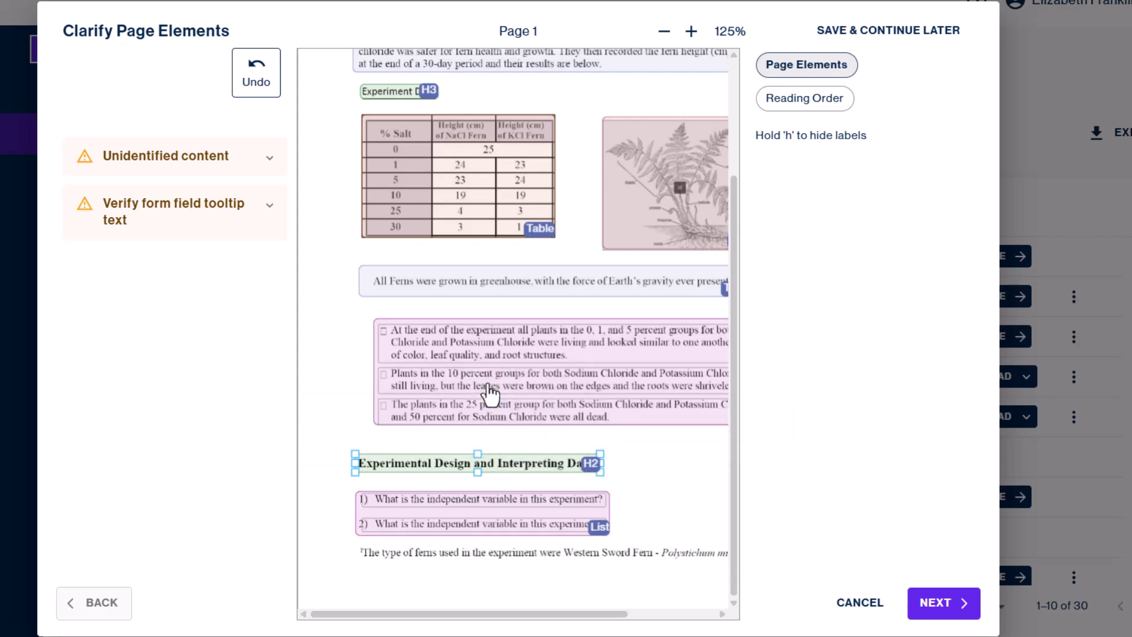
# Check the list items and number labels of the two-question numbered list inline, and close inline editing
pyautogui.click(599, 530)
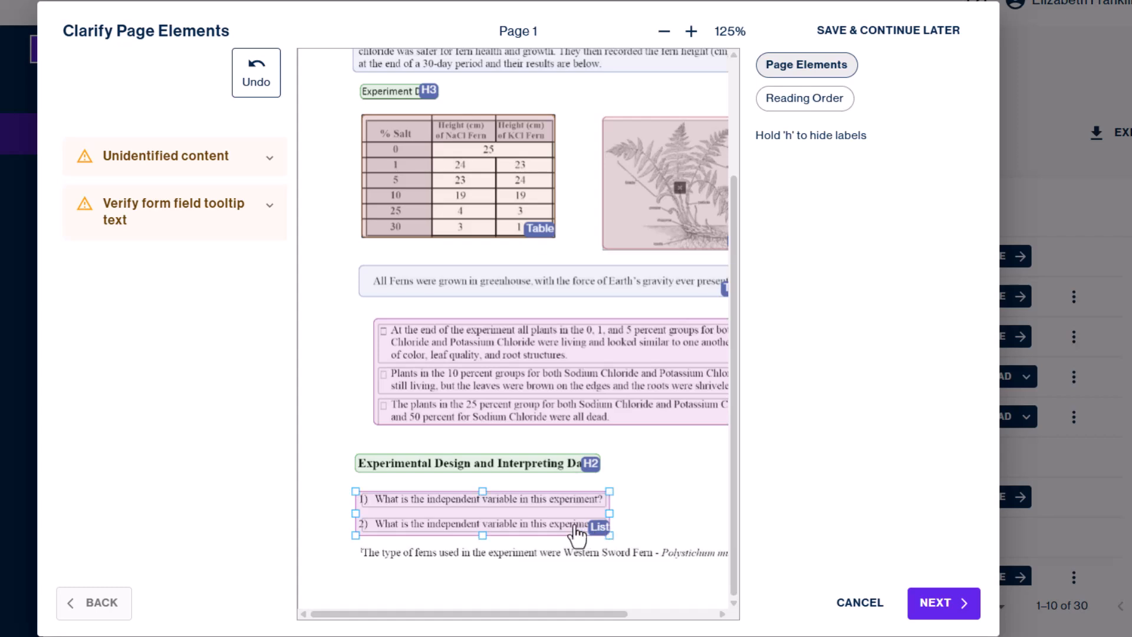
pyautogui.click(577, 527)
pyautogui.click(543, 460)
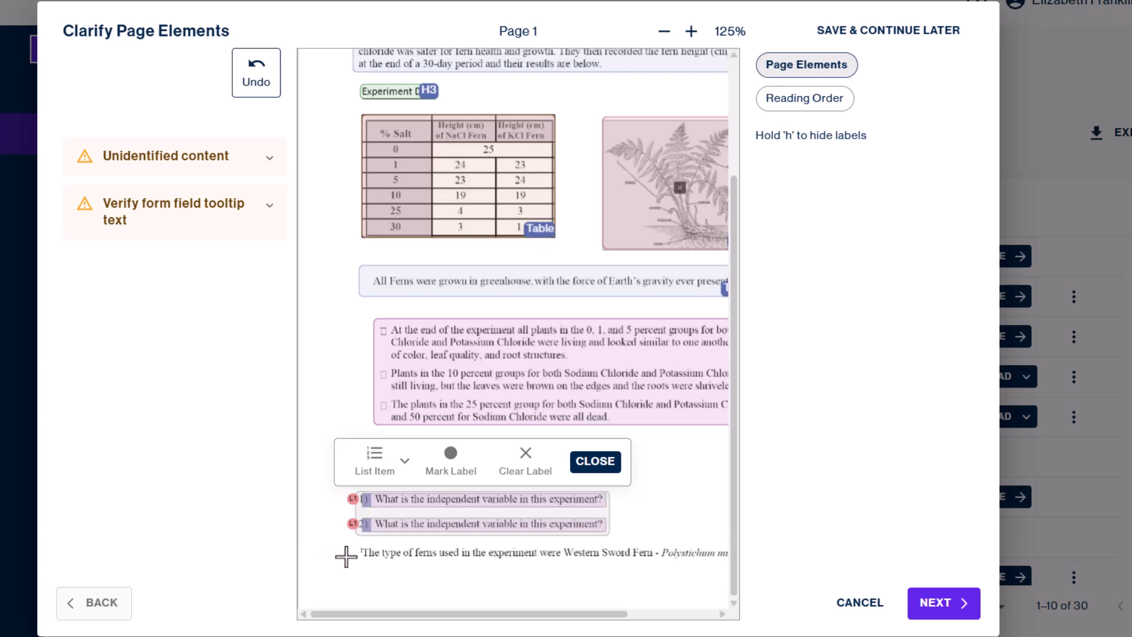
pyautogui.click(595, 463)
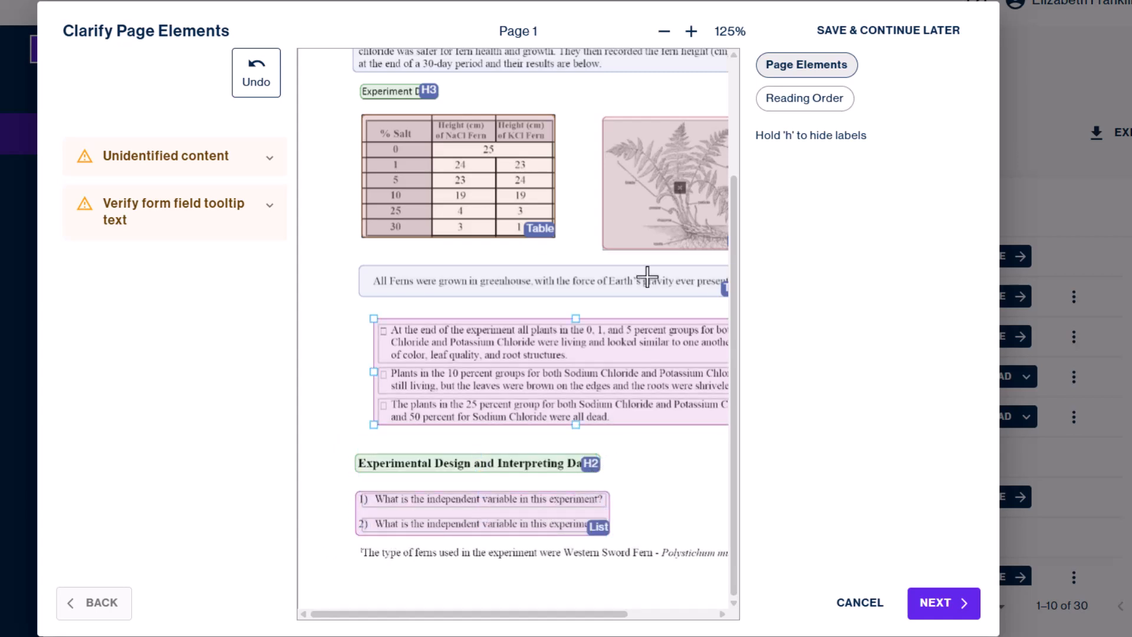
# Mark the unidentified line about the Western Sword Fern type at the end of the page as a Footnote
pyautogui.click(663, 32)
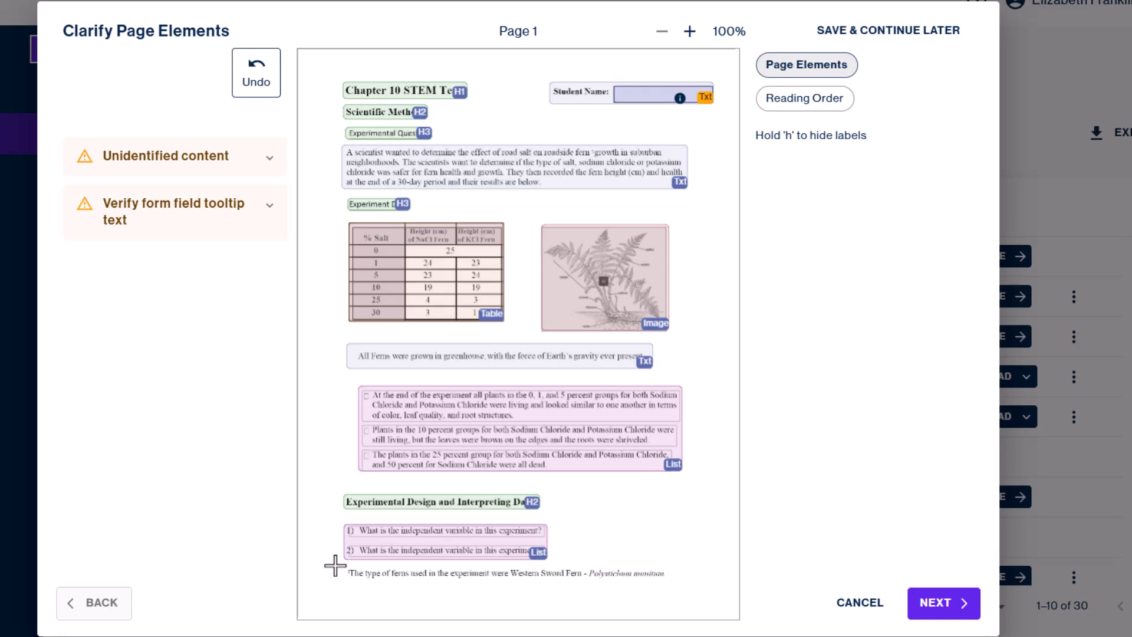
pyautogui.moveTo(335, 565); pyautogui.dragTo(684, 584)
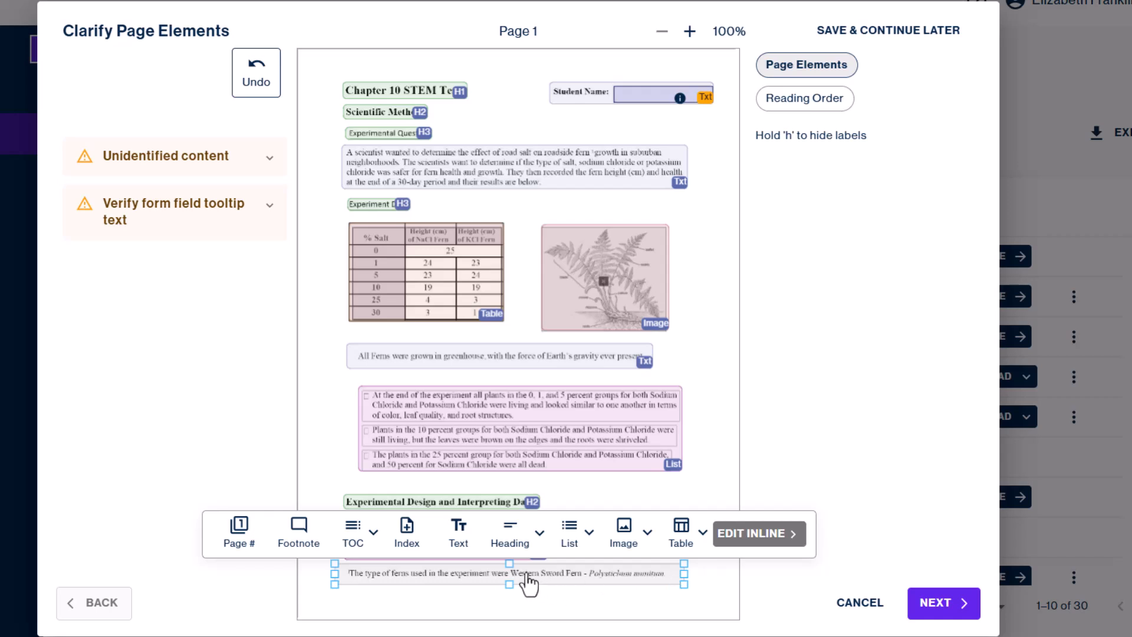
pyautogui.click(299, 551)
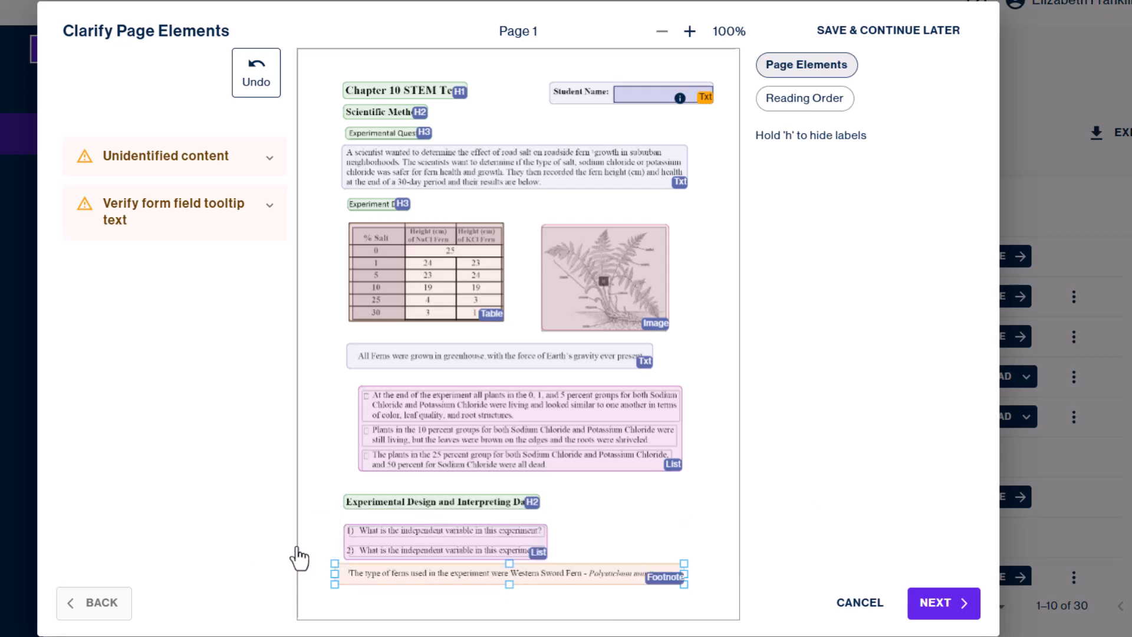
pyautogui.click(665, 589)
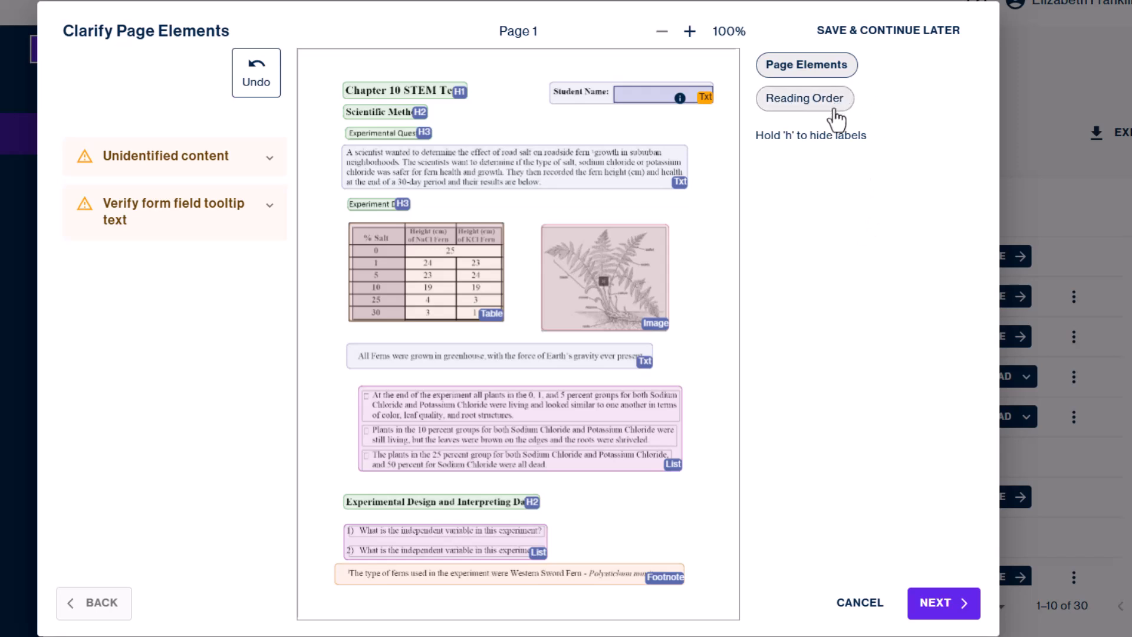
# Renumber the page's reading order so the footnote comes sixth, directly after the road salt paragraph, with the other elements kept in sequence
pyautogui.click(790, 110)
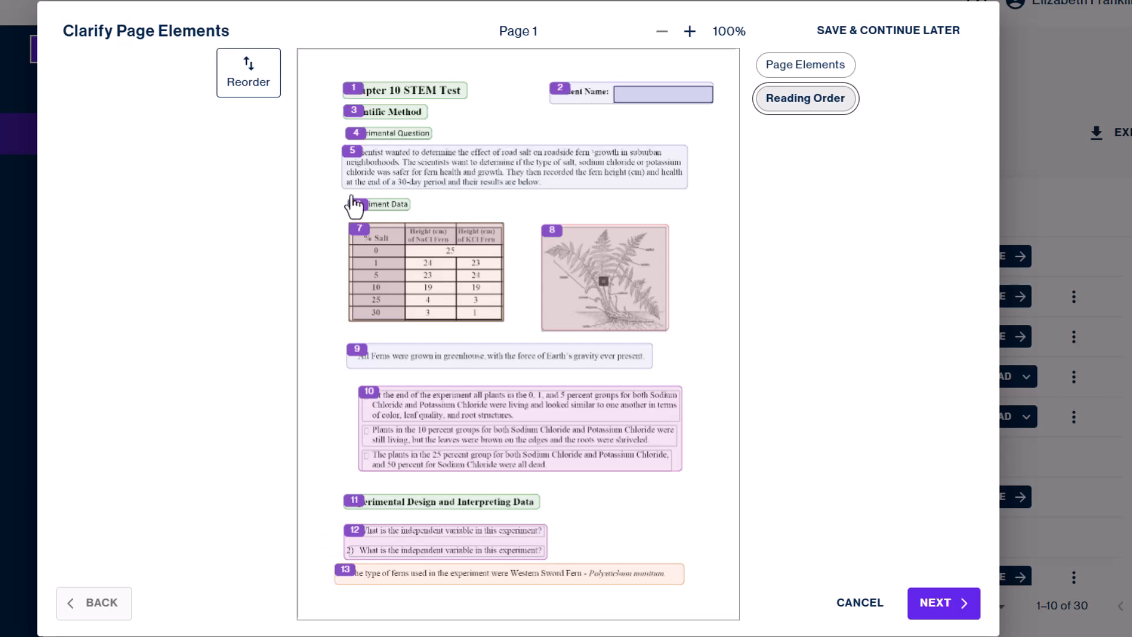
pyautogui.click(248, 74)
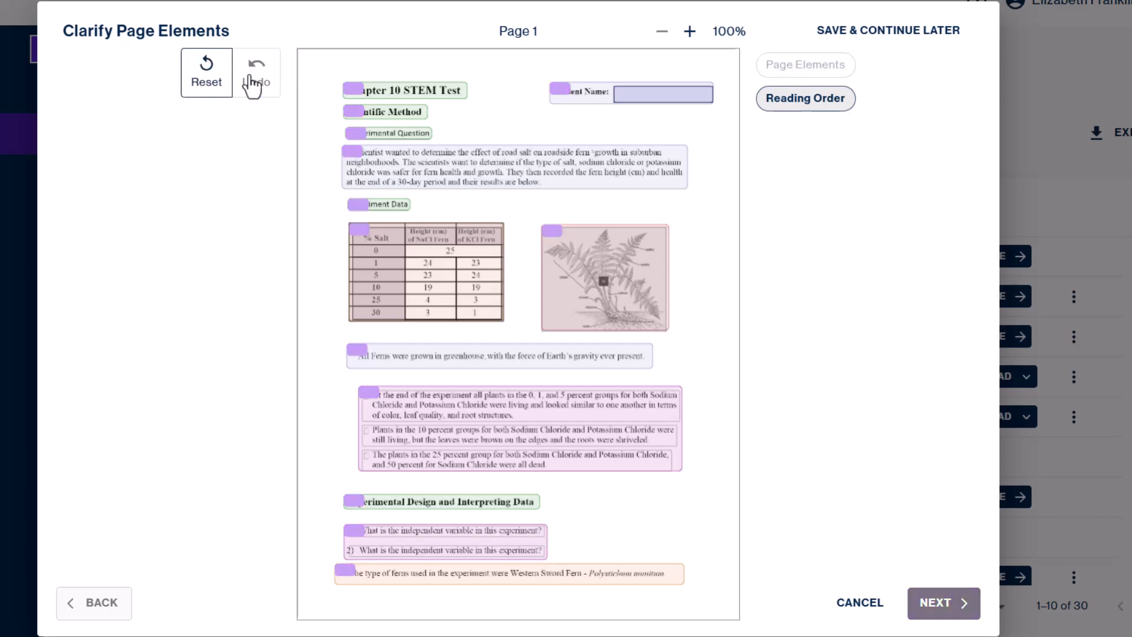
pyautogui.click(352, 89)
pyautogui.click(560, 88)
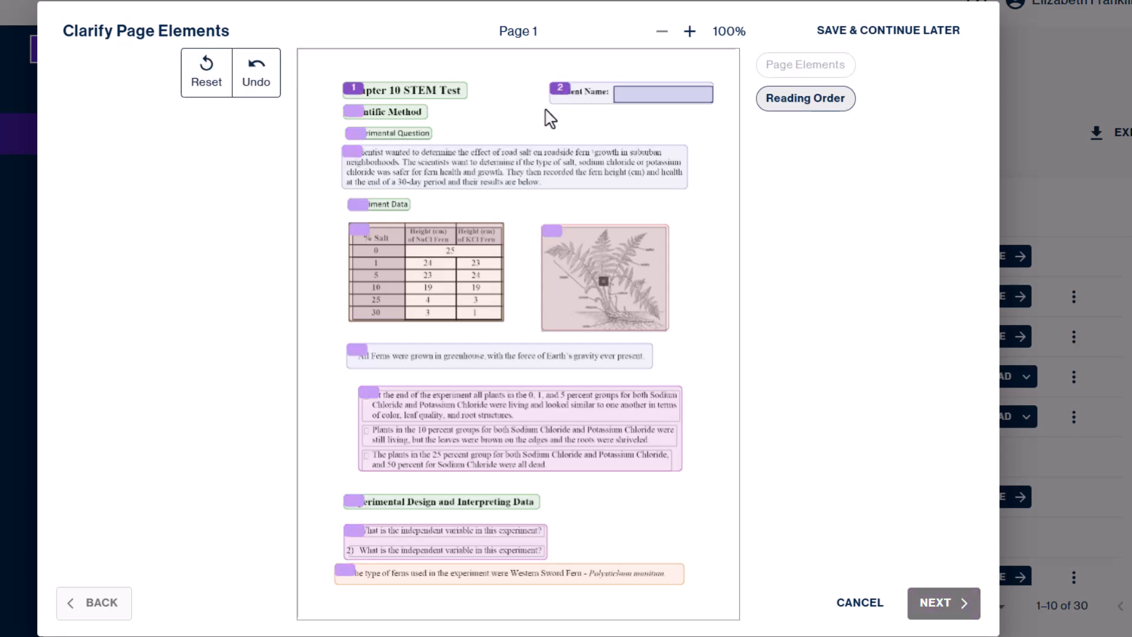
pyautogui.click(352, 152)
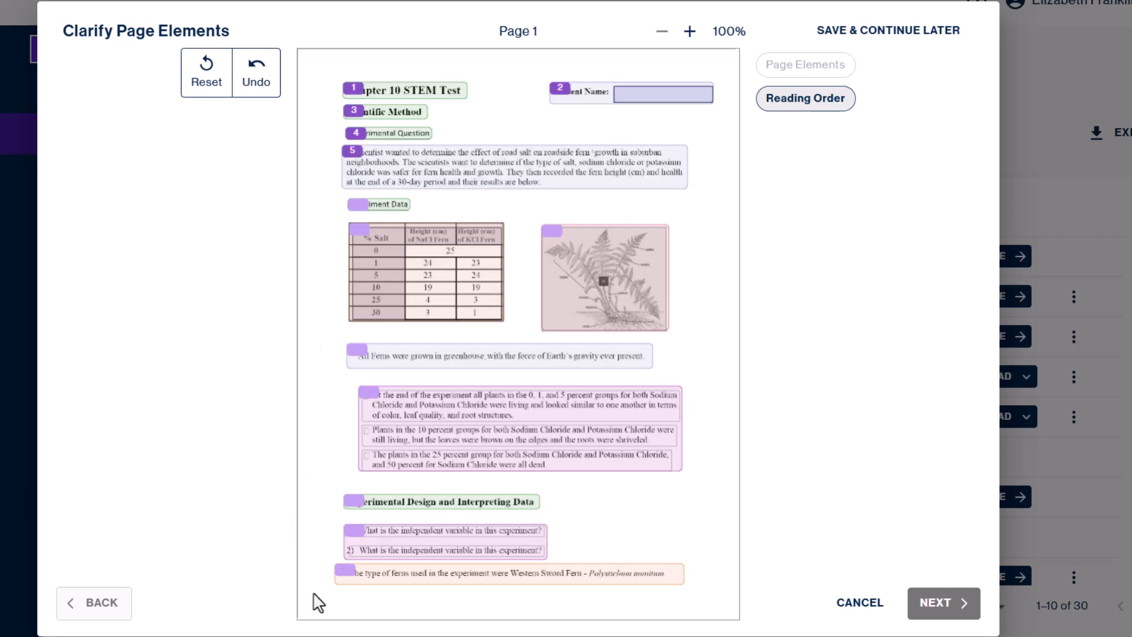
pyautogui.click(331, 565)
pyautogui.click(352, 346)
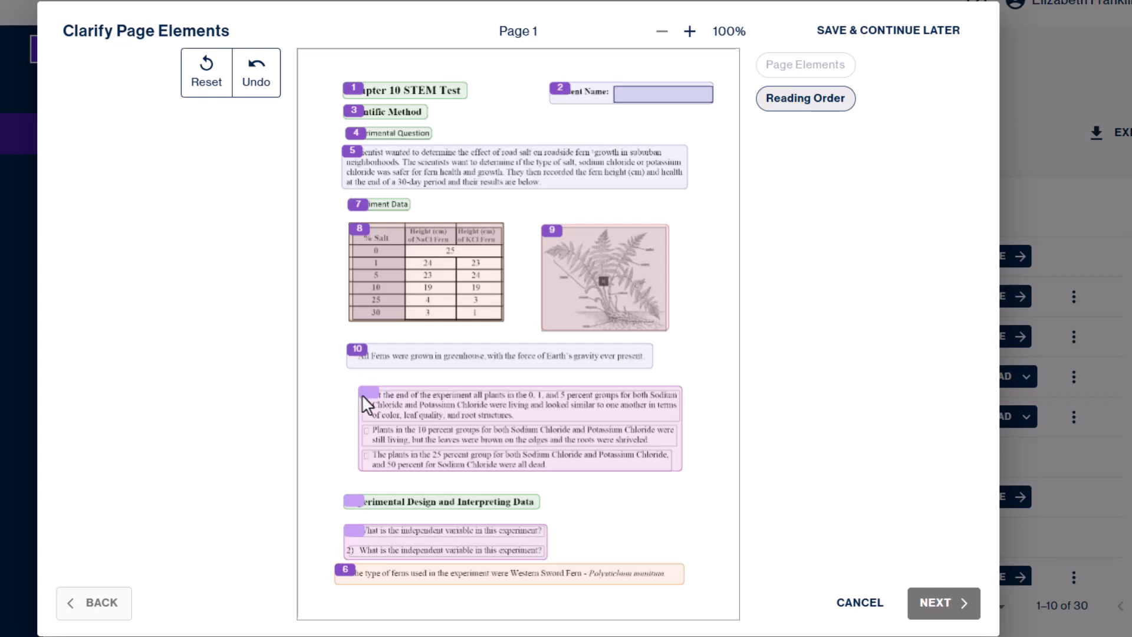
pyautogui.click(363, 394)
pyautogui.click(356, 533)
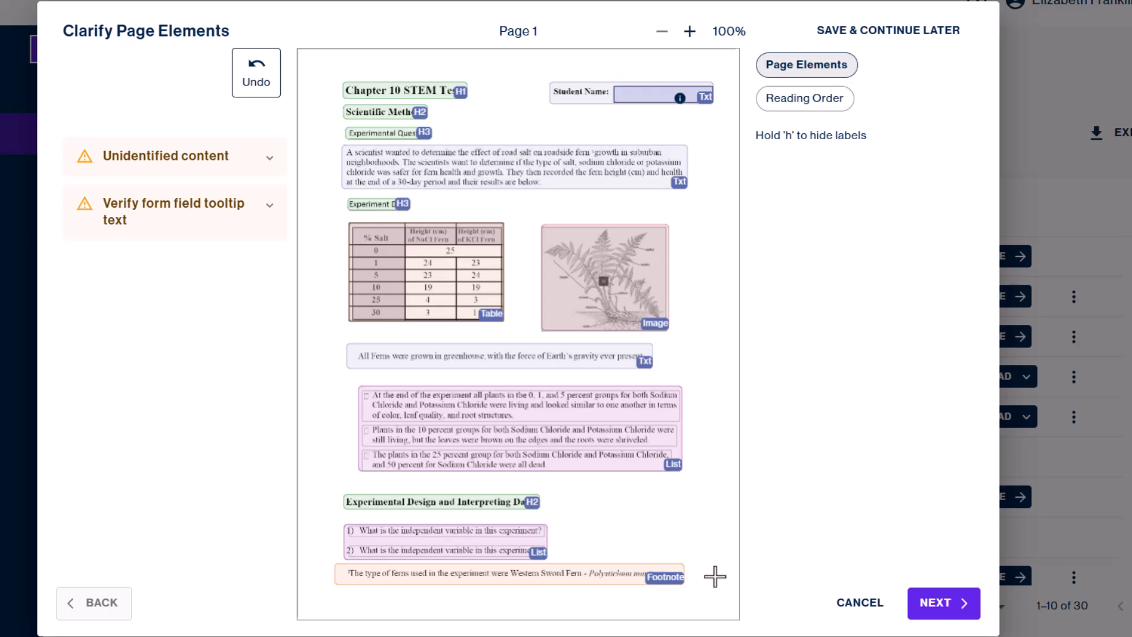
# Complete the page element clarification and continue to the next remediation stage
pyautogui.click(925, 608)
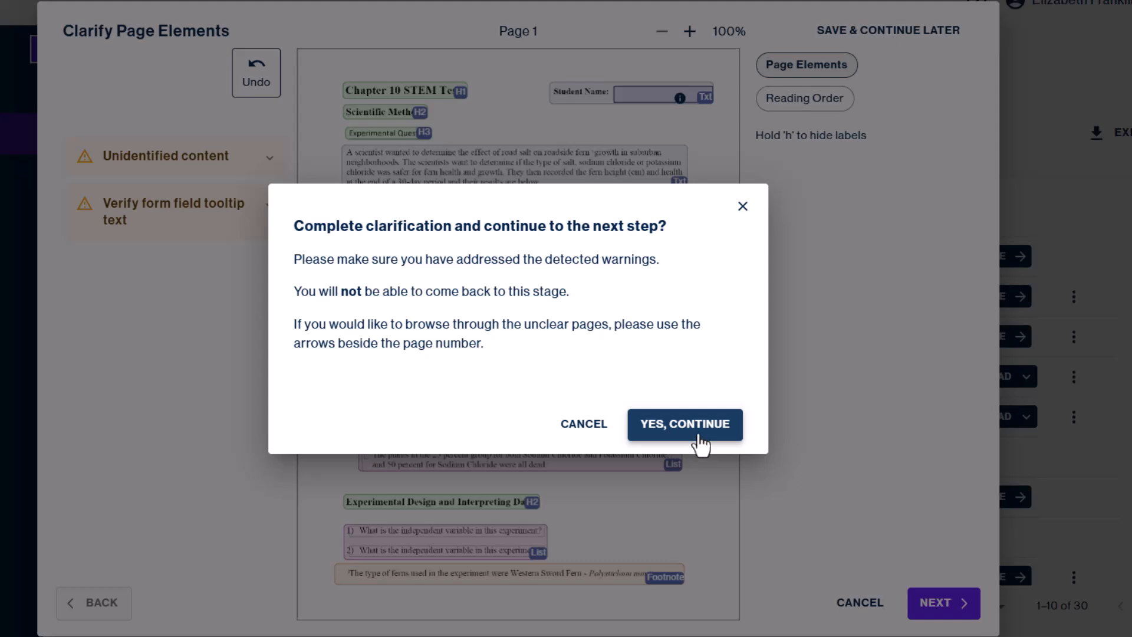
pyautogui.click(700, 442)
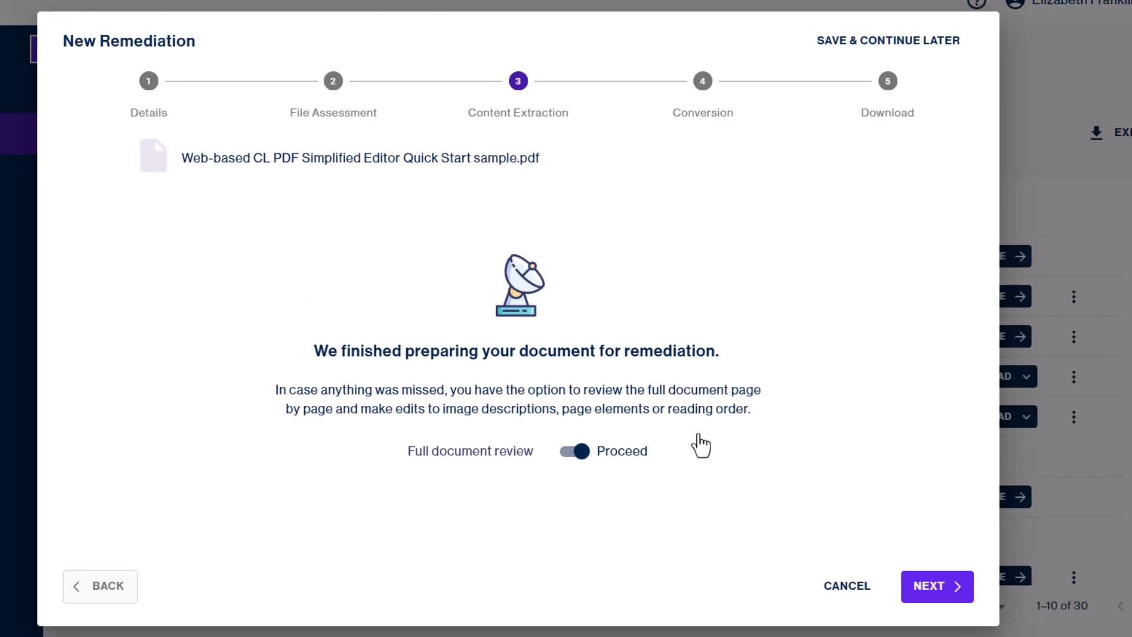
# Start the full document review and check the list item number labels of page 2's numbered list inline
pyautogui.click(944, 601)
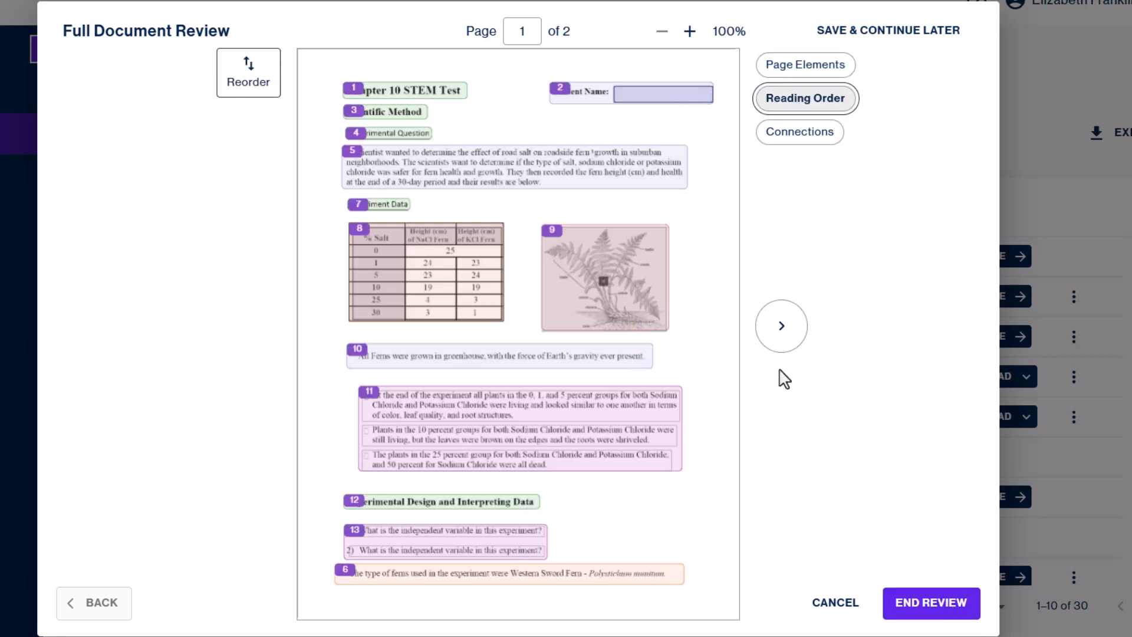
pyautogui.click(781, 326)
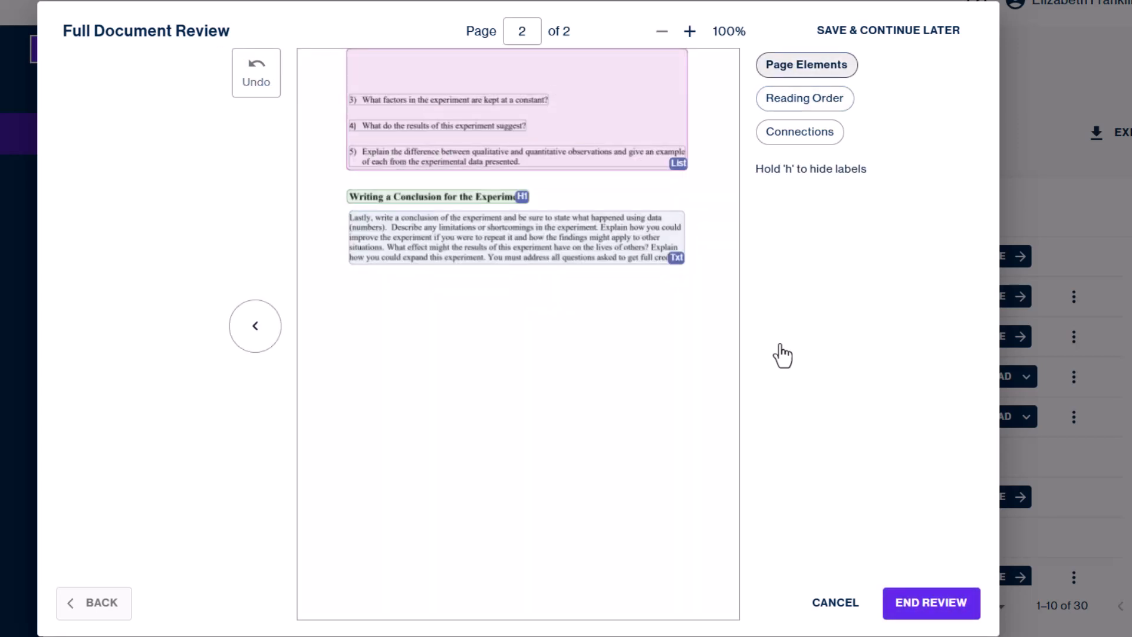
pyautogui.click(676, 163)
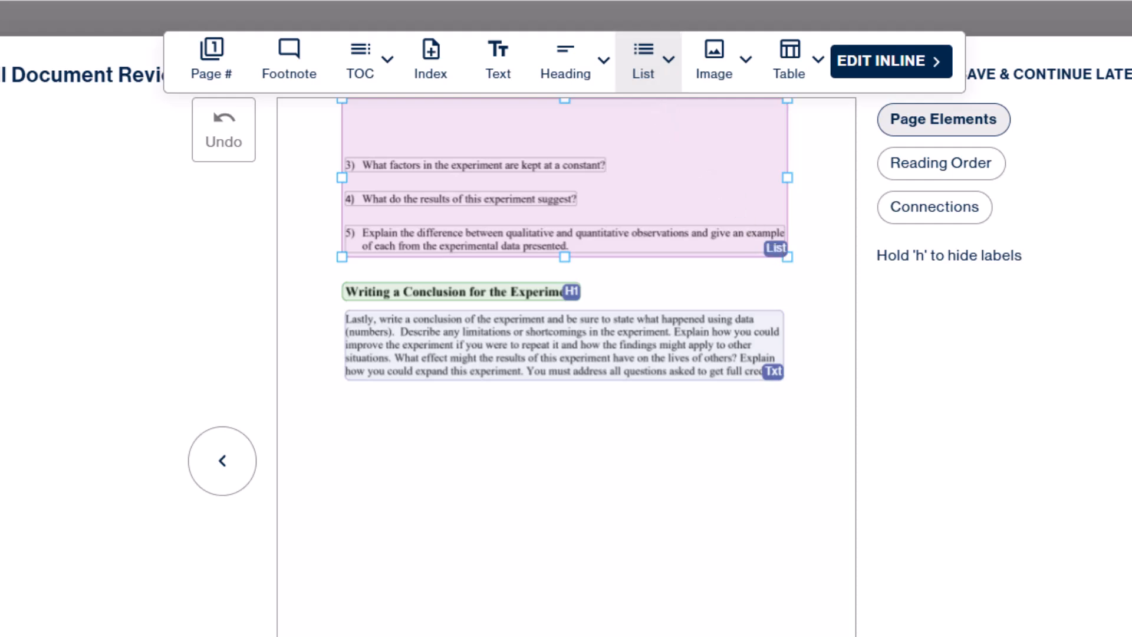
pyautogui.click(645, 62)
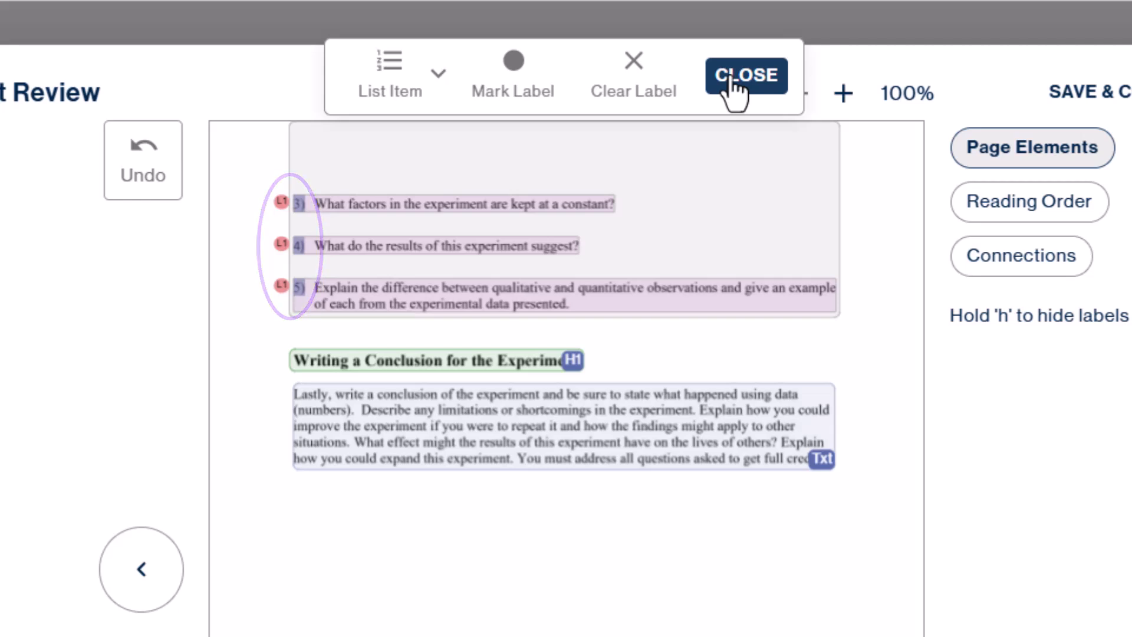
pyautogui.click(734, 77)
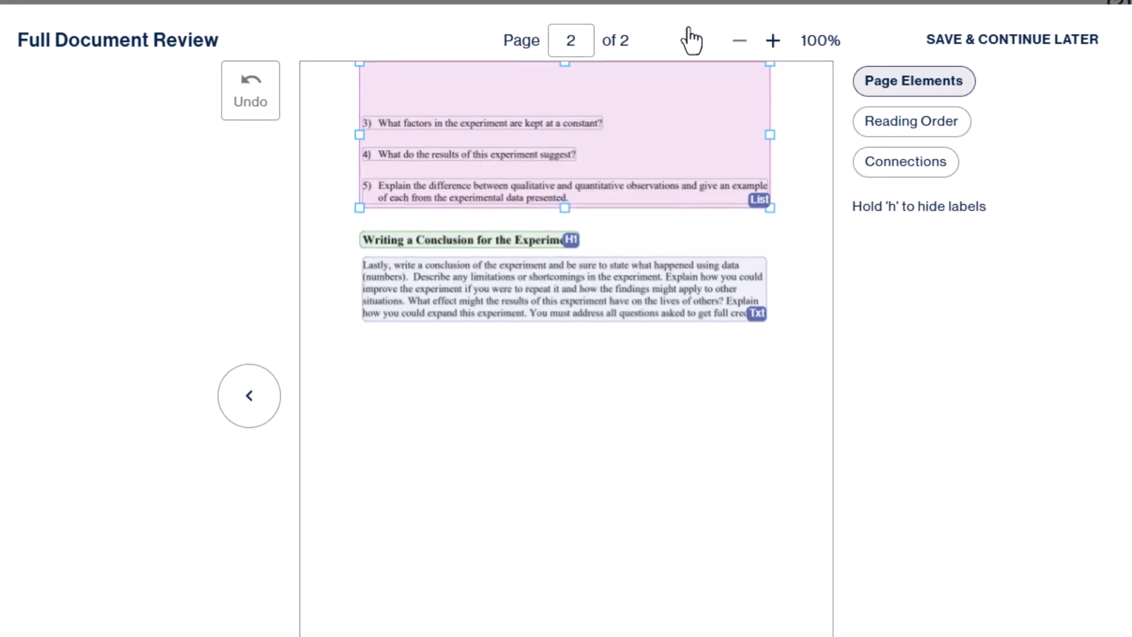
# Set the "Writing a Conclusion for the Experiment" heading to level H2 and check page 2's reading order
pyautogui.click(552, 252)
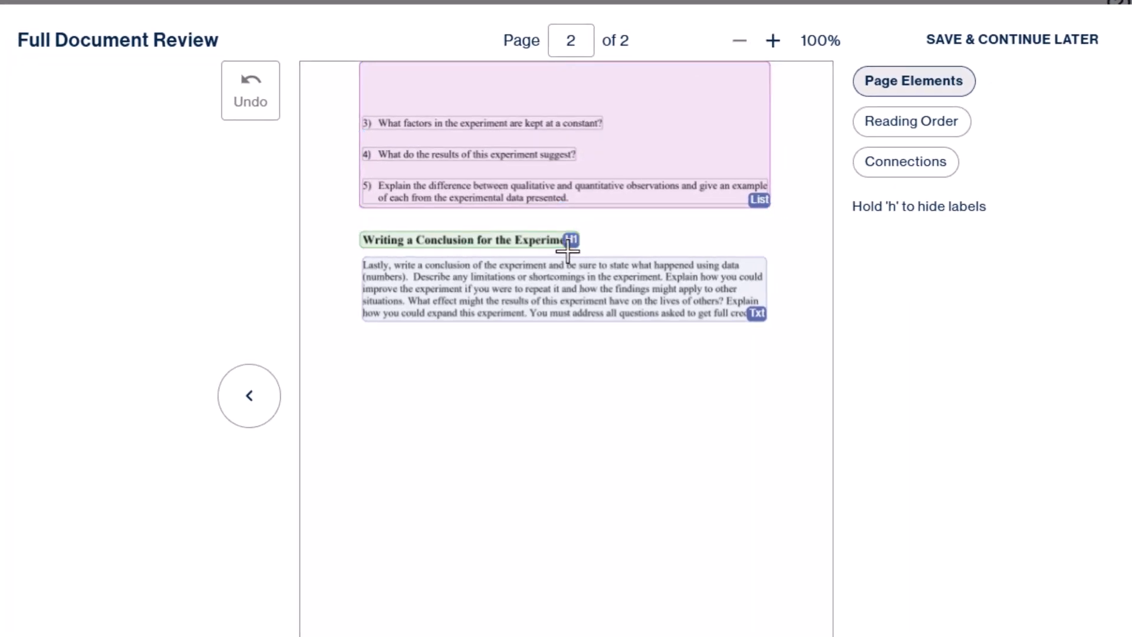
pyautogui.click(556, 251)
pyautogui.click(521, 249)
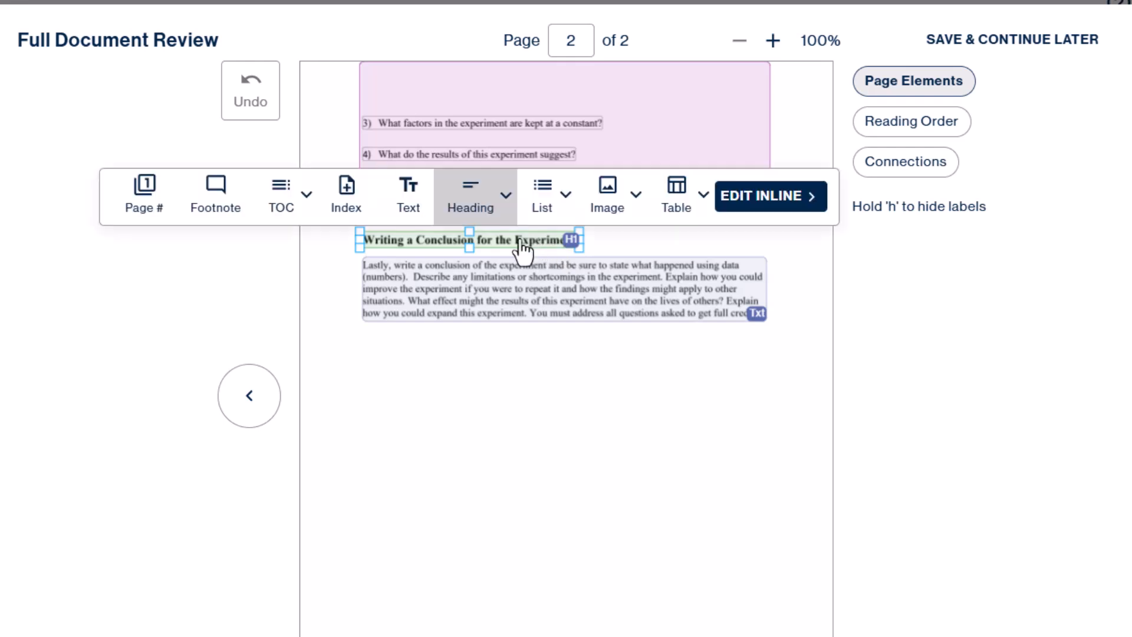
pyautogui.click(509, 204)
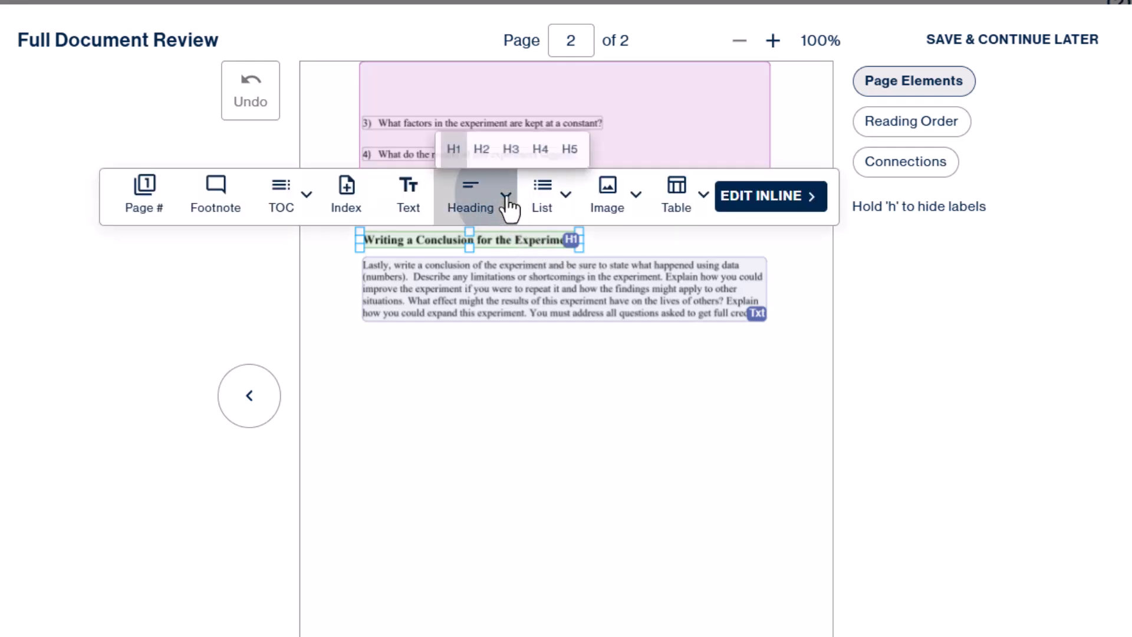
pyautogui.click(481, 154)
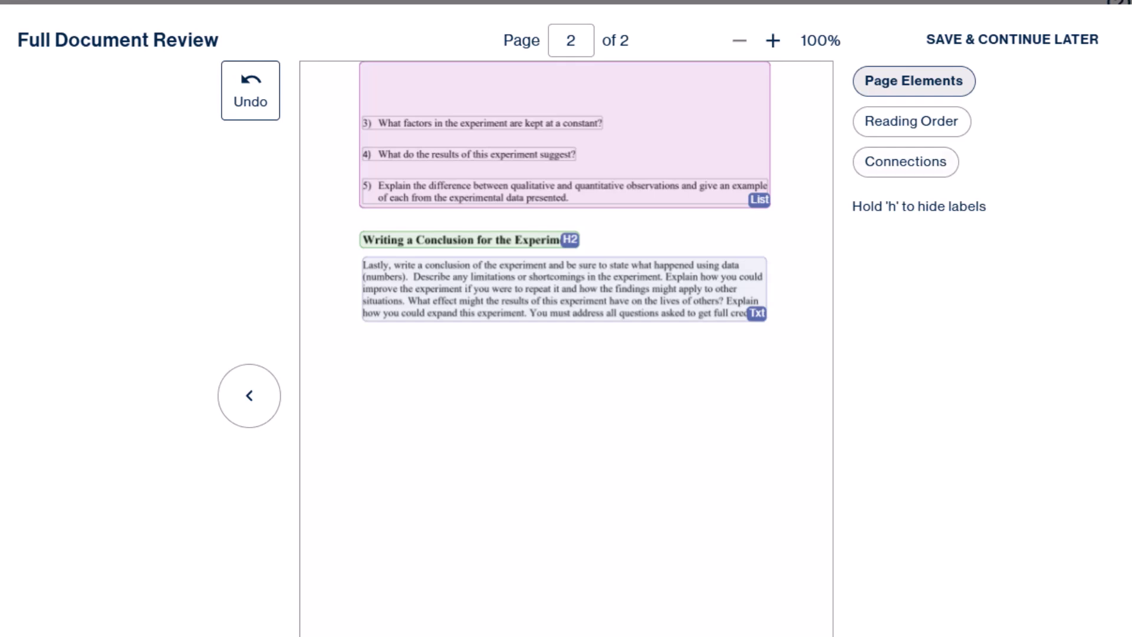
pyautogui.click(911, 121)
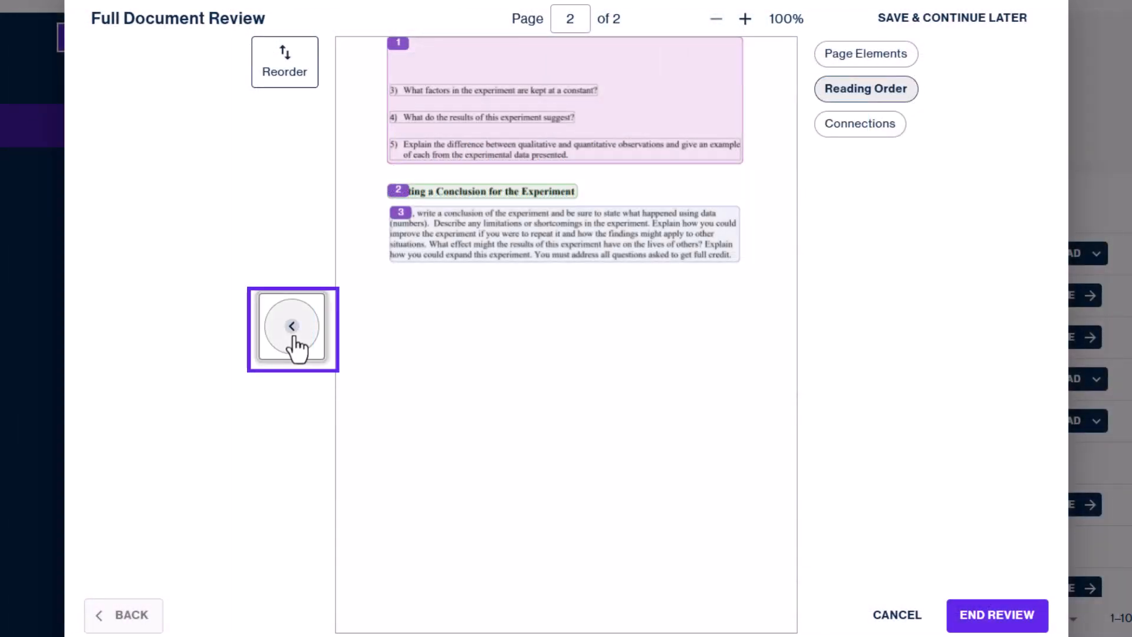
# Connect the two-question numbered list on page 1 with the continuing list on page 2, using the Lists connection type
pyautogui.click(293, 339)
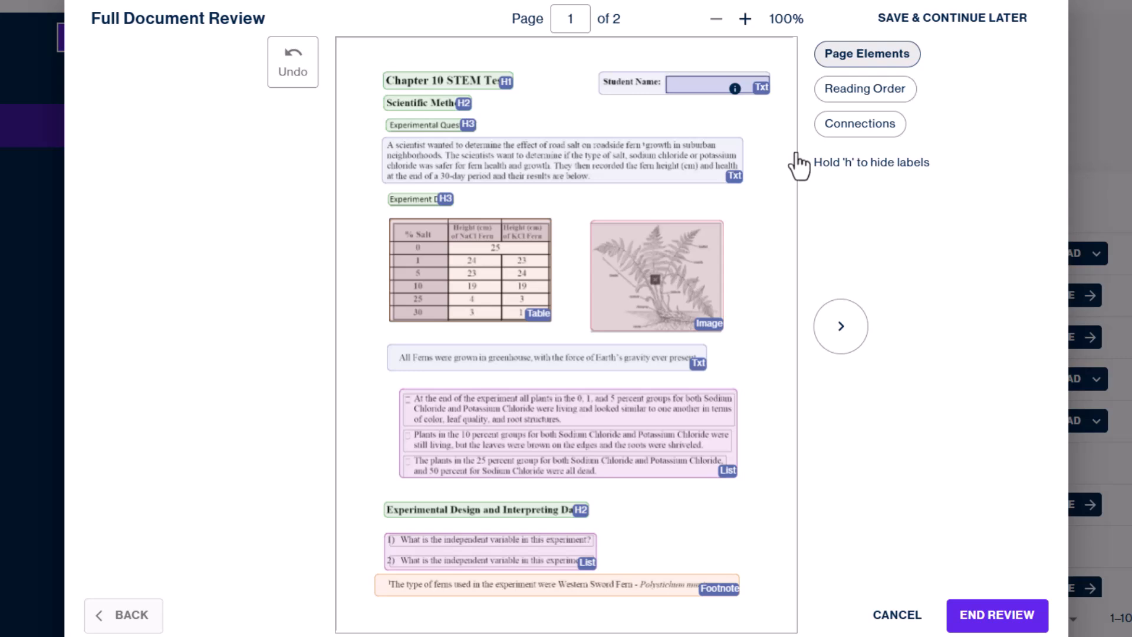
pyautogui.click(841, 136)
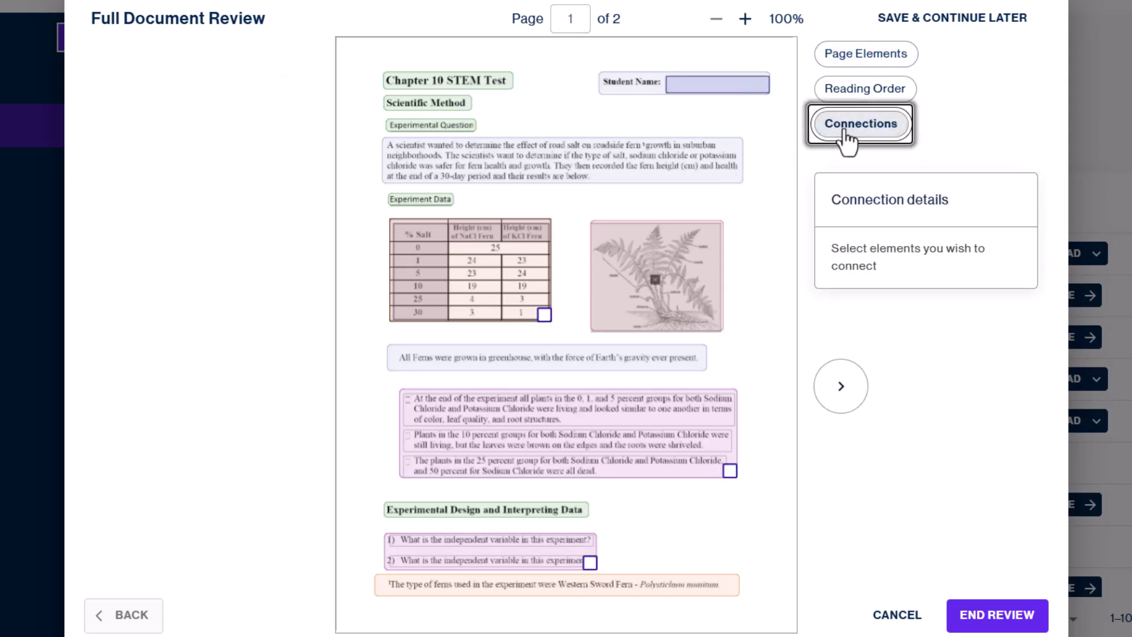
pyautogui.click(589, 563)
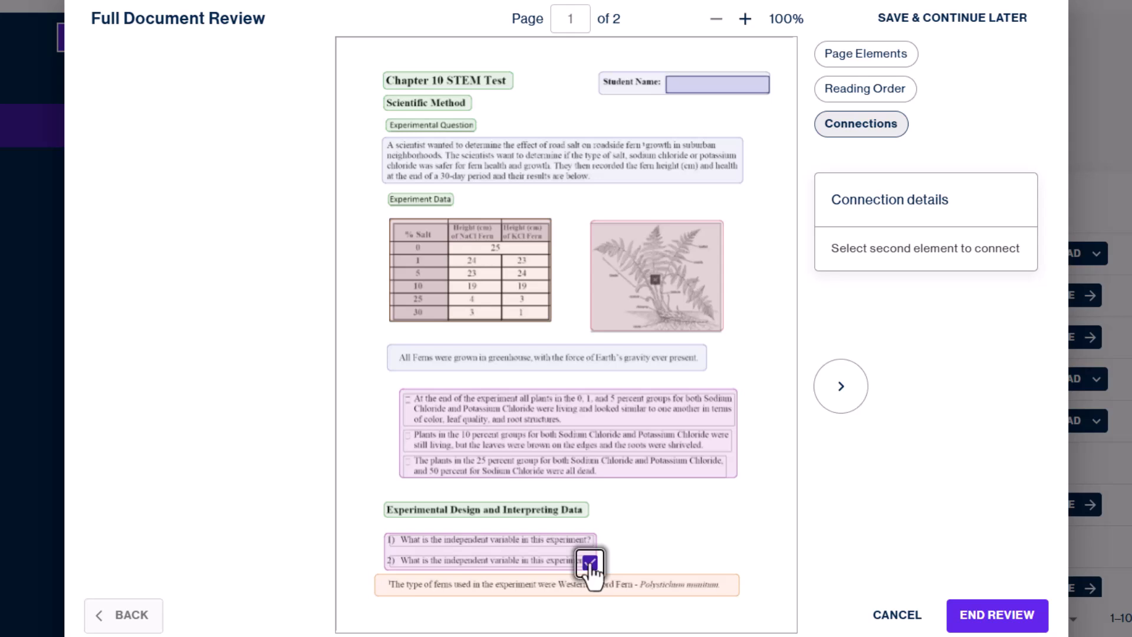
pyautogui.click(847, 390)
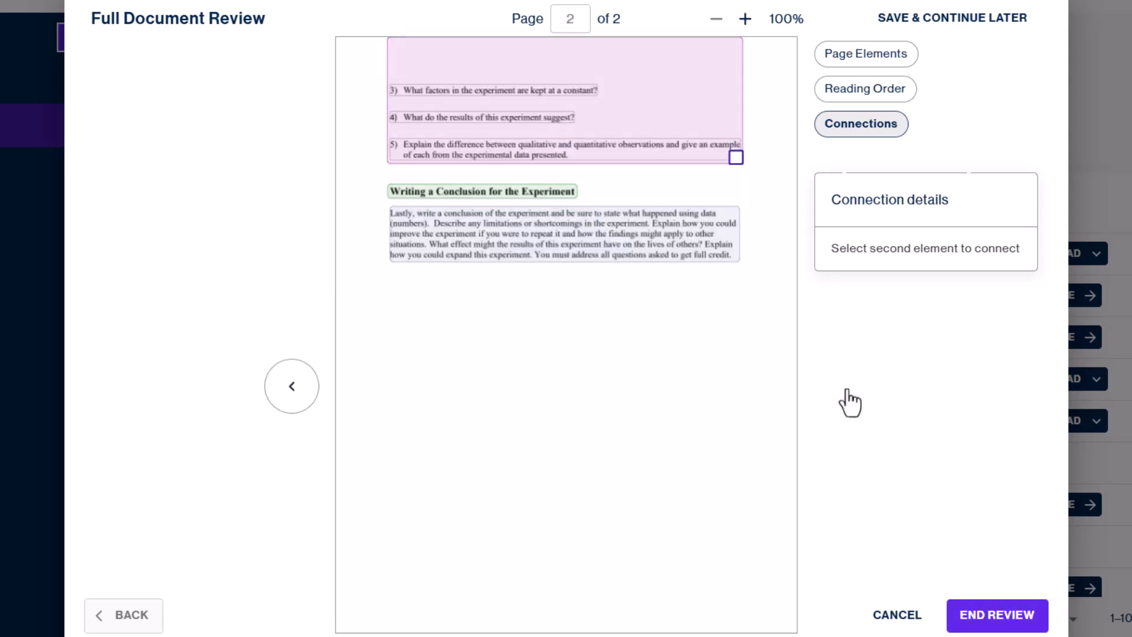
pyautogui.click(736, 157)
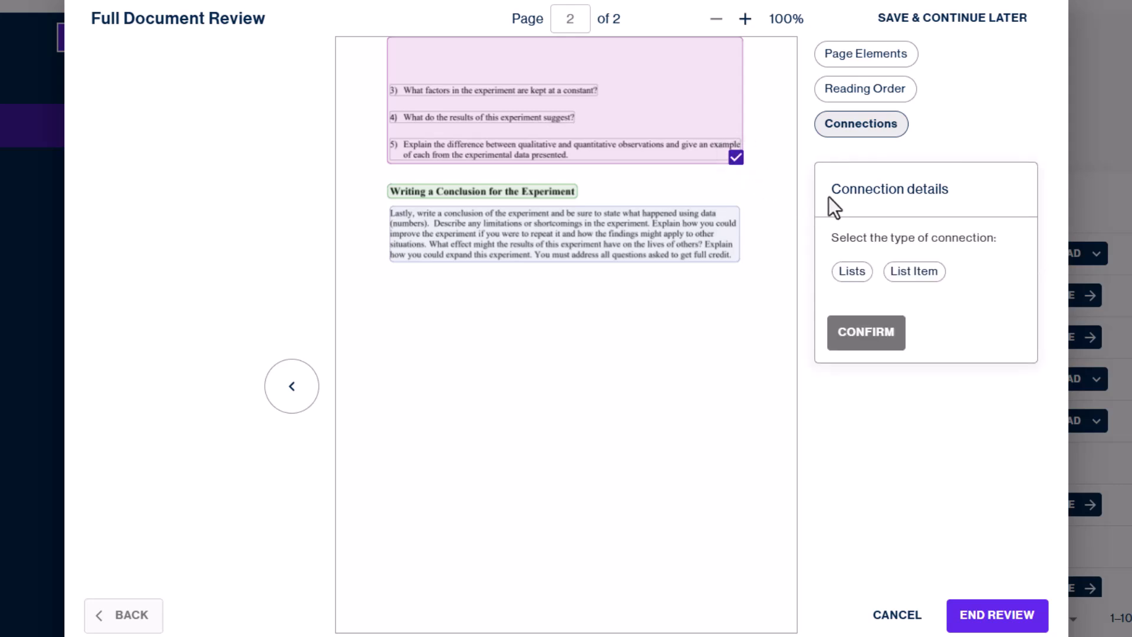
pyautogui.click(863, 281)
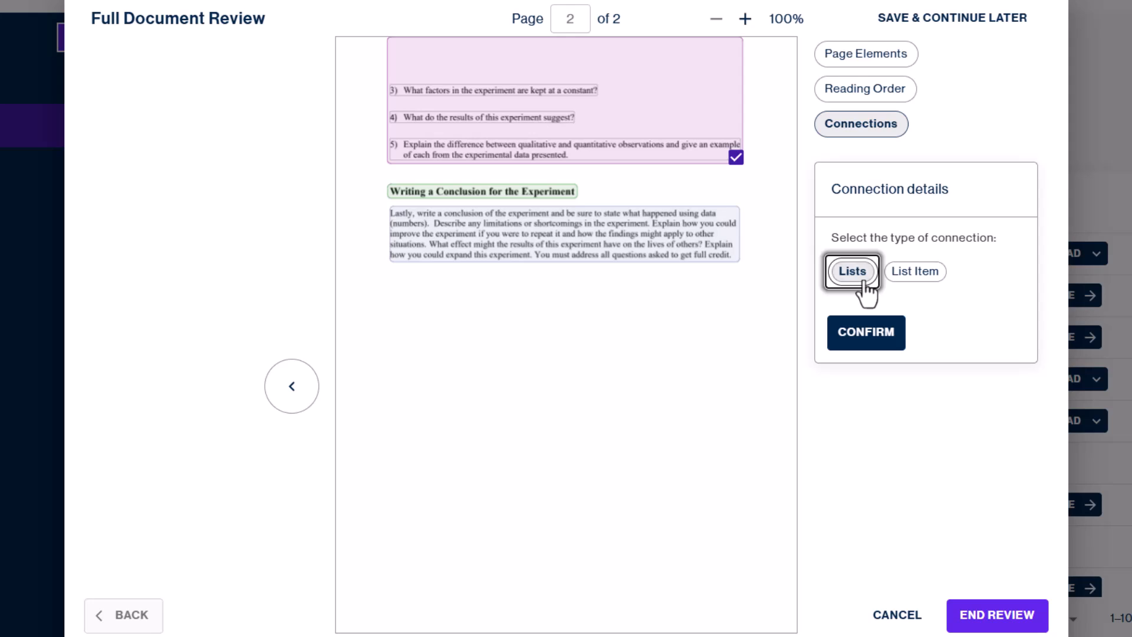
pyautogui.click(879, 341)
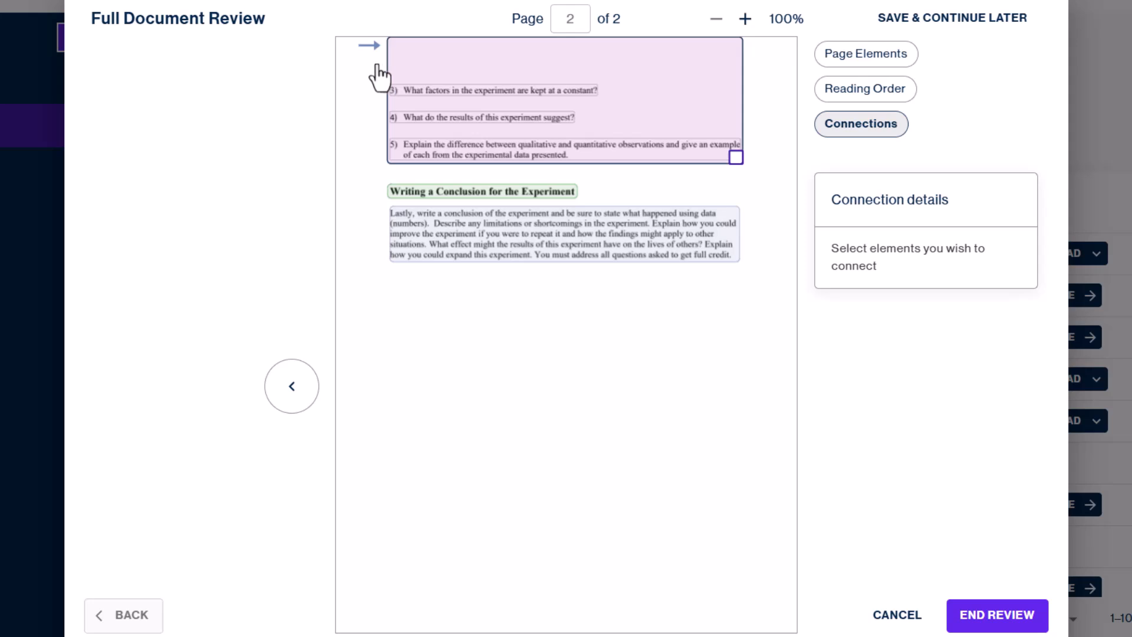
pyautogui.click(296, 383)
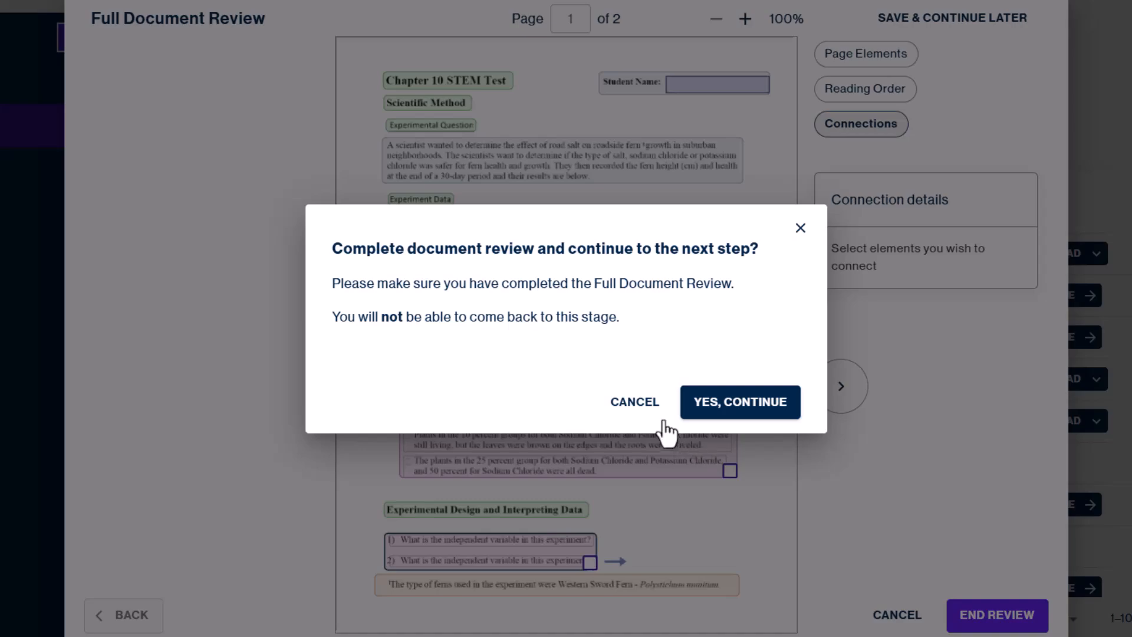
# Complete the full document review, finish the remediation, and download the accessible PDF output
pyautogui.click(686, 416)
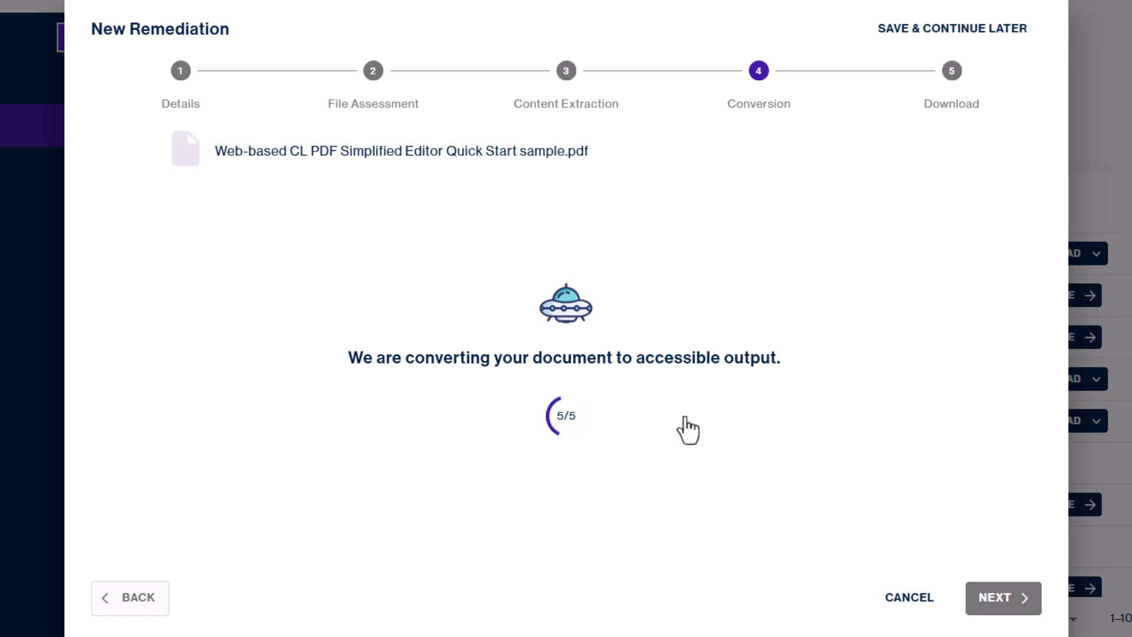
pyautogui.click(748, 445)
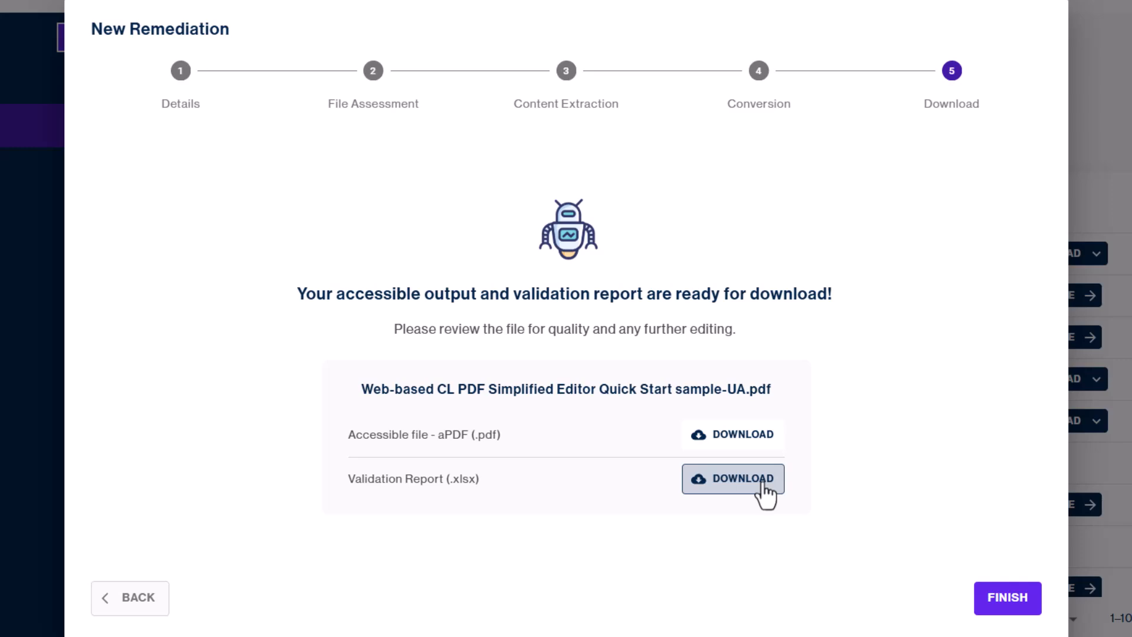
pyautogui.click(1001, 611)
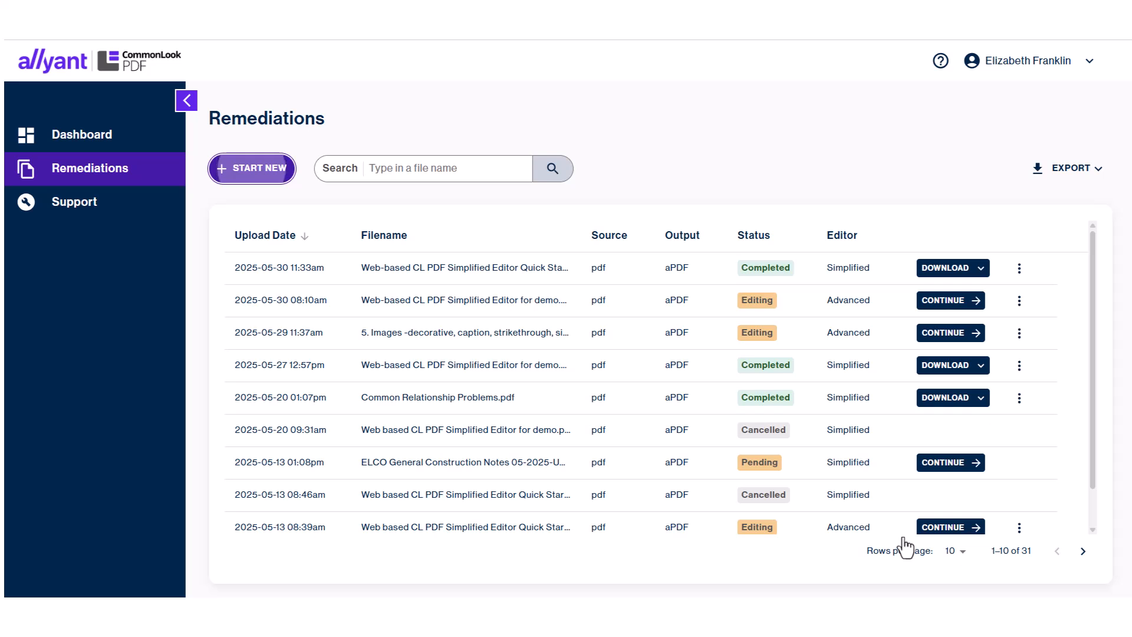
pyautogui.click(951, 268)
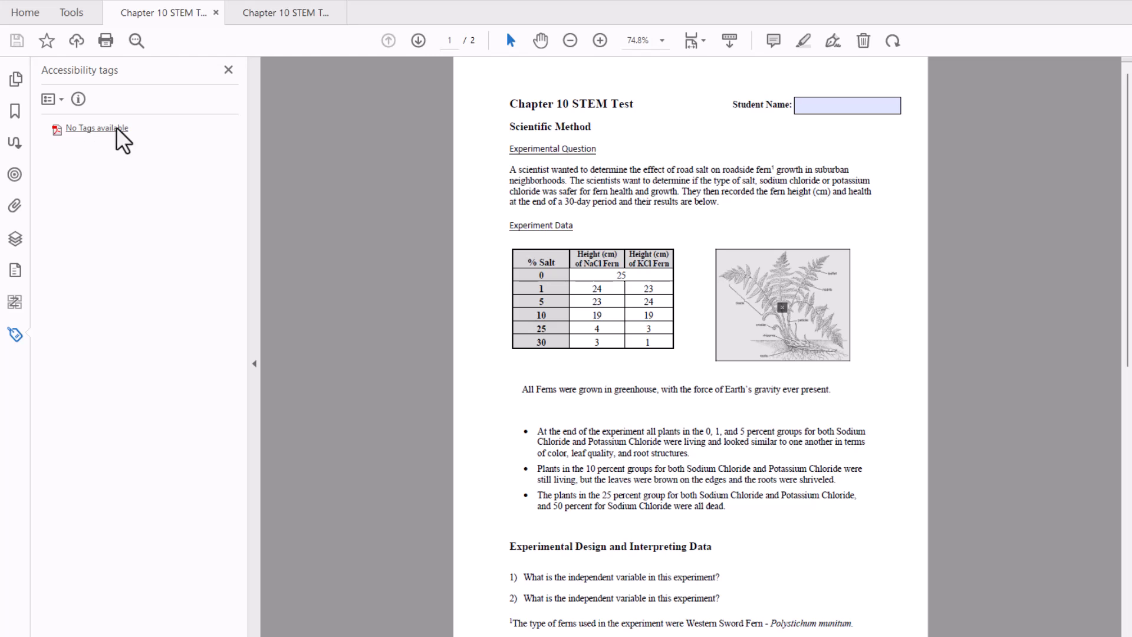
# Switch to the tagged PDF in Acrobat and examine the H1 title tag and the Student Name paragraph's Form tag
pyautogui.click(255, 22)
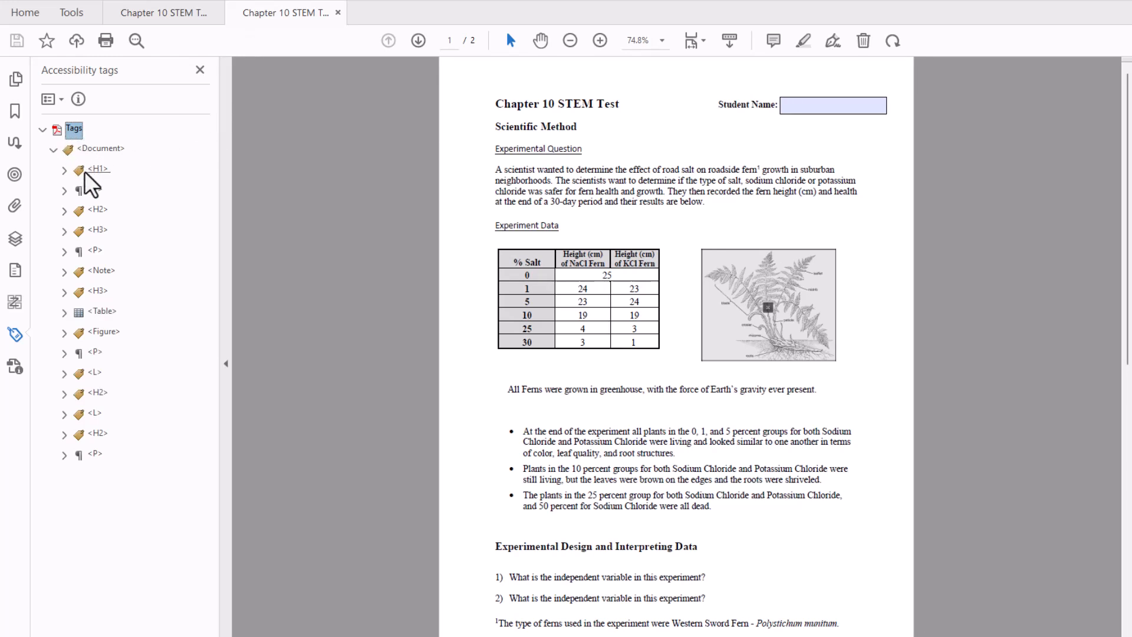
pyautogui.click(100, 175)
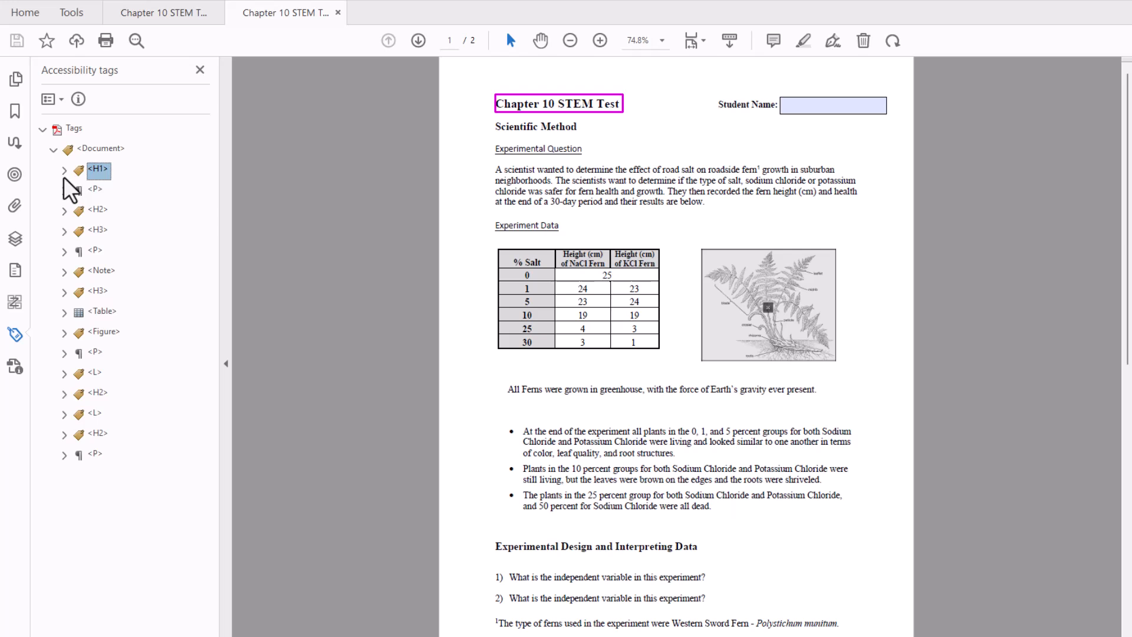
pyautogui.click(79, 192)
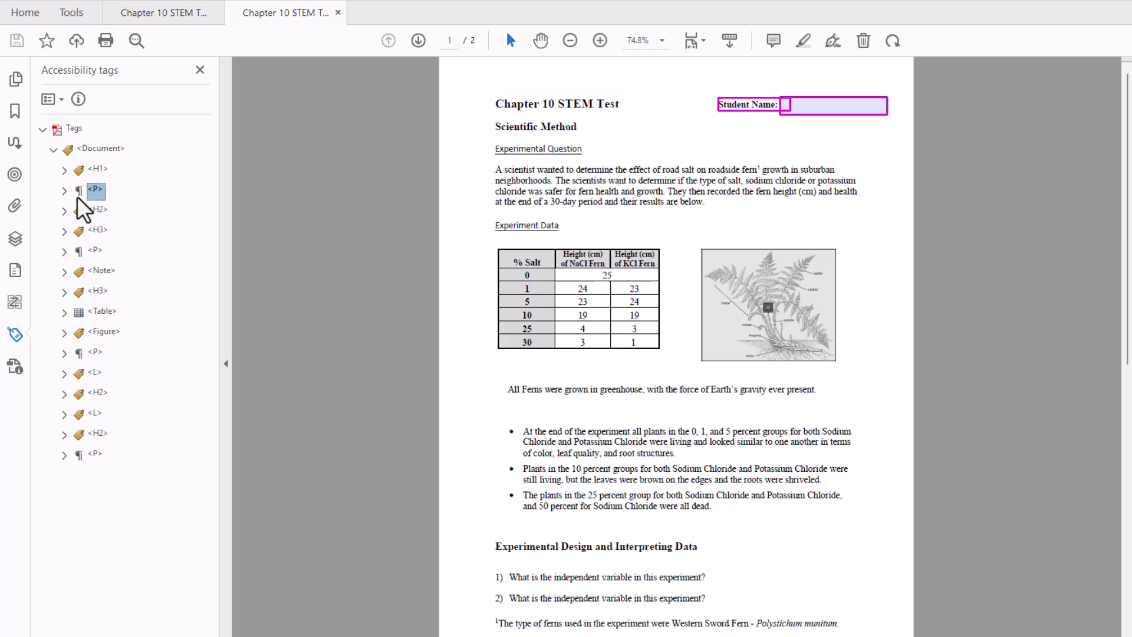
pyautogui.click(65, 191)
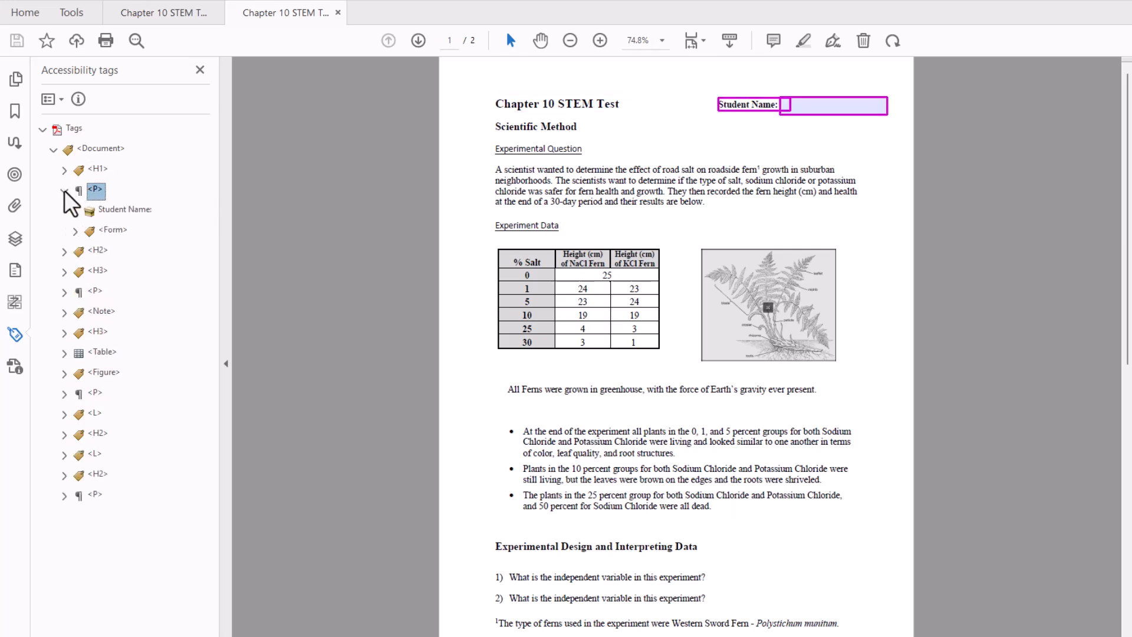
pyautogui.click(116, 235)
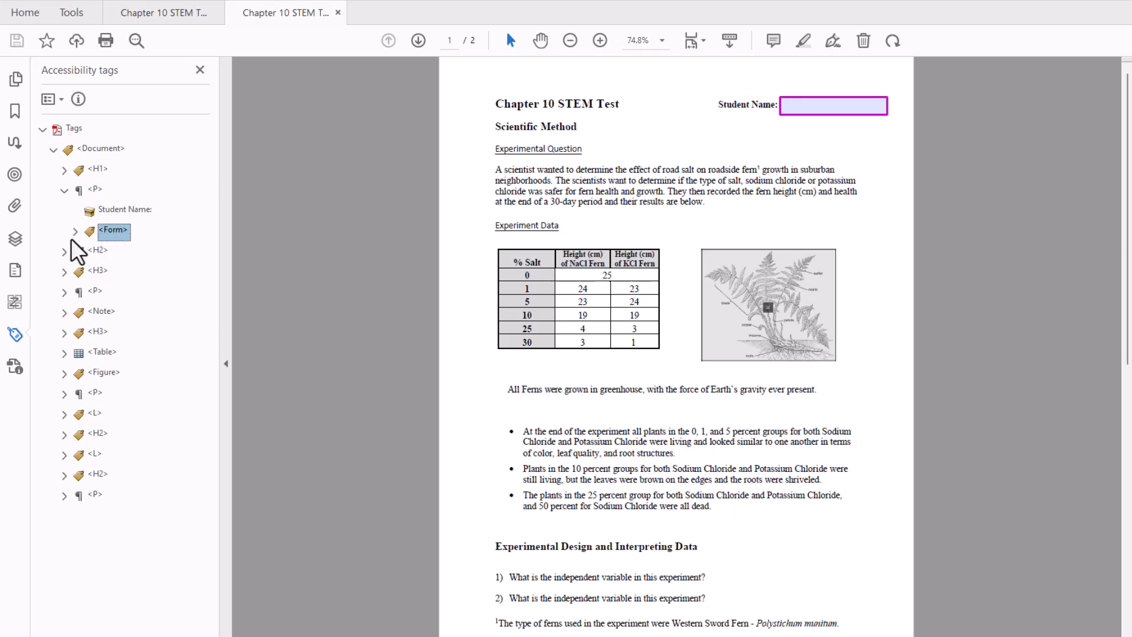
pyautogui.click(65, 192)
# Examine the H2, H3, road salt paragraph with its nested Reference, and footnote Note tags against the page content
pyautogui.click(94, 213)
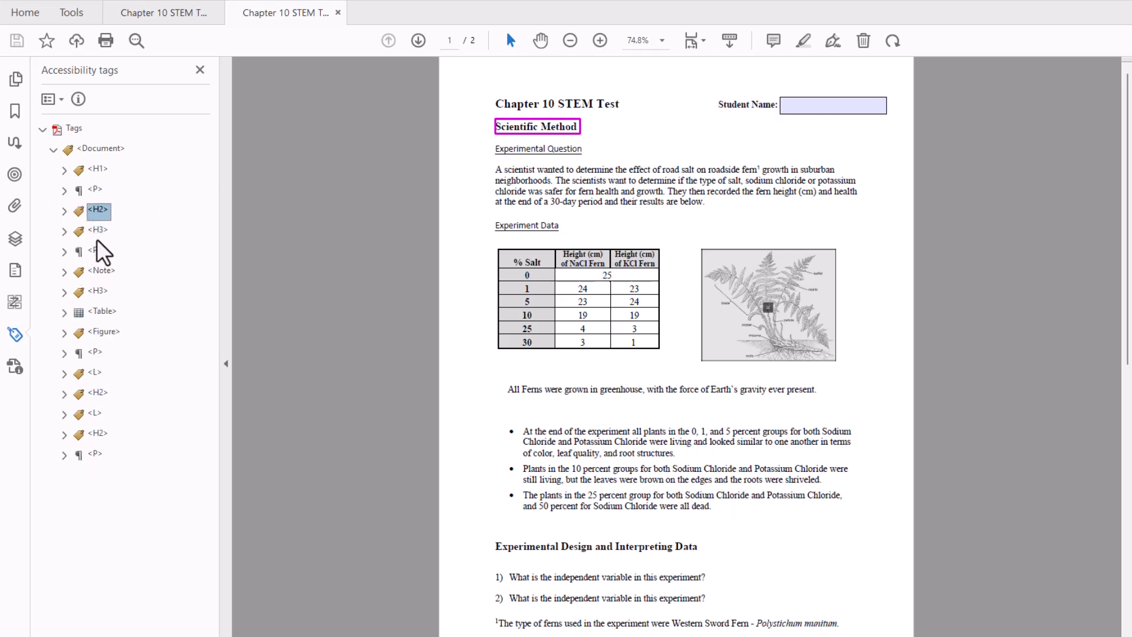
pyautogui.click(96, 231)
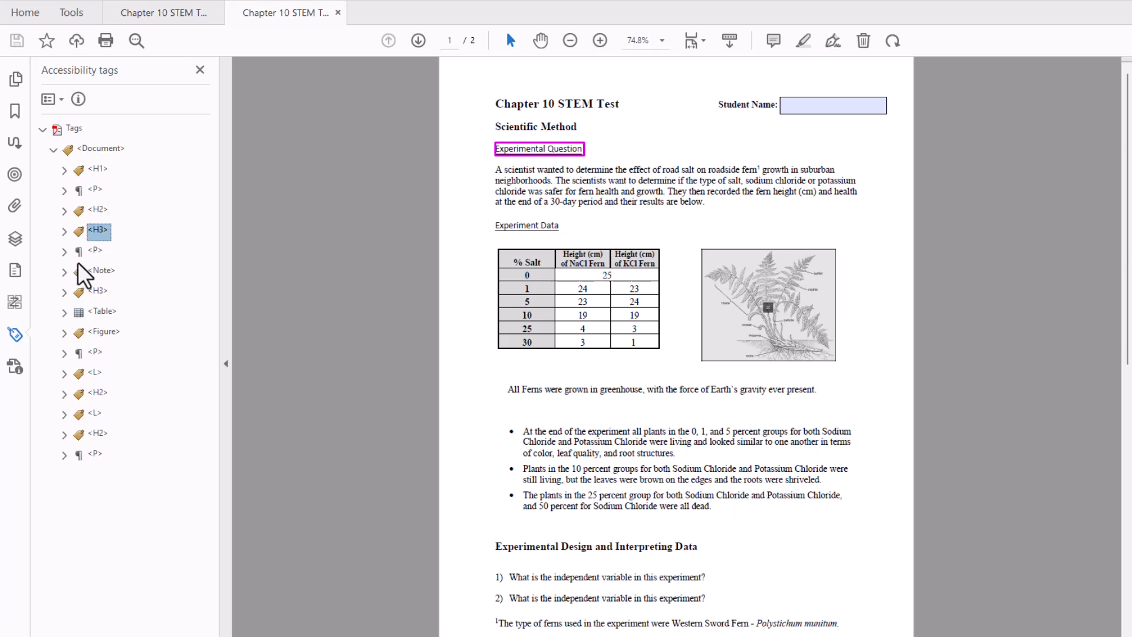
pyautogui.click(73, 257)
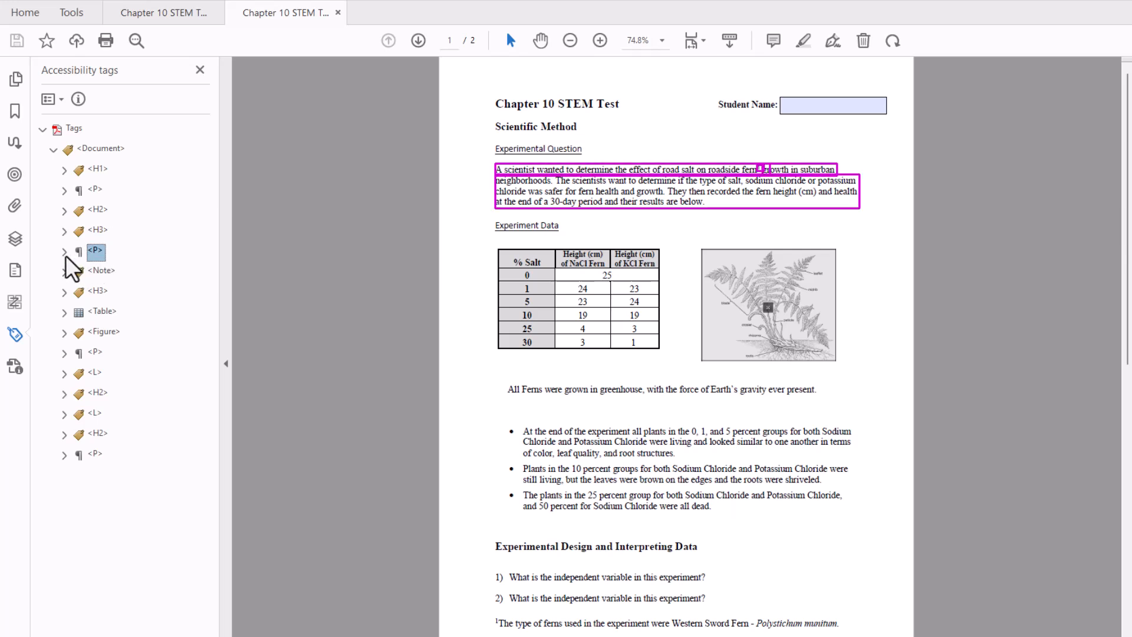
pyautogui.click(64, 253)
pyautogui.click(120, 293)
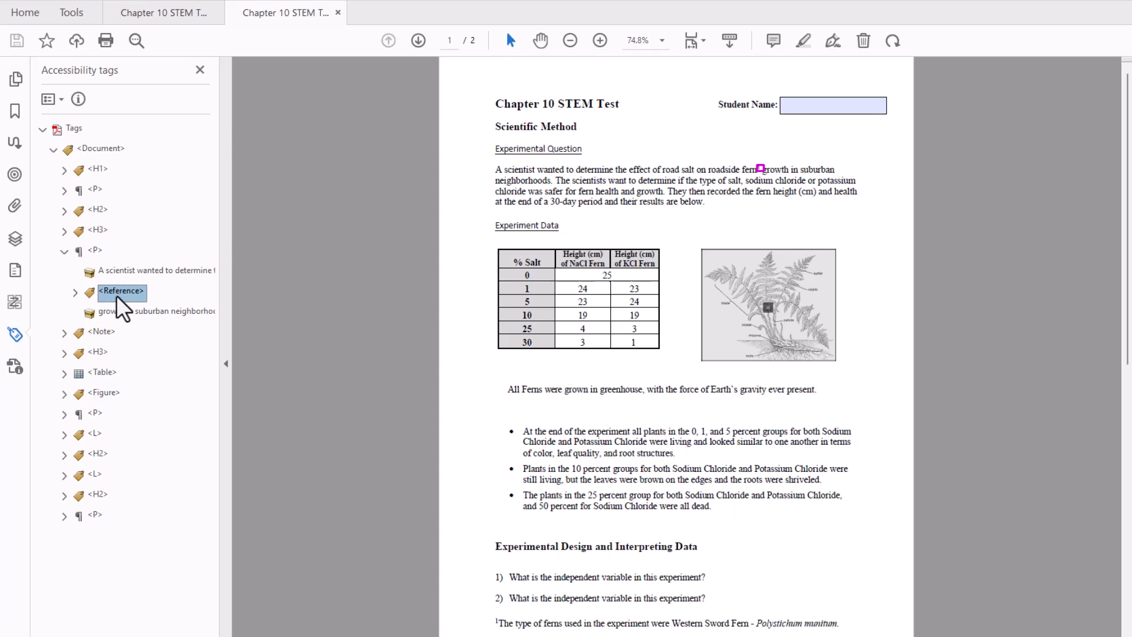
pyautogui.click(65, 252)
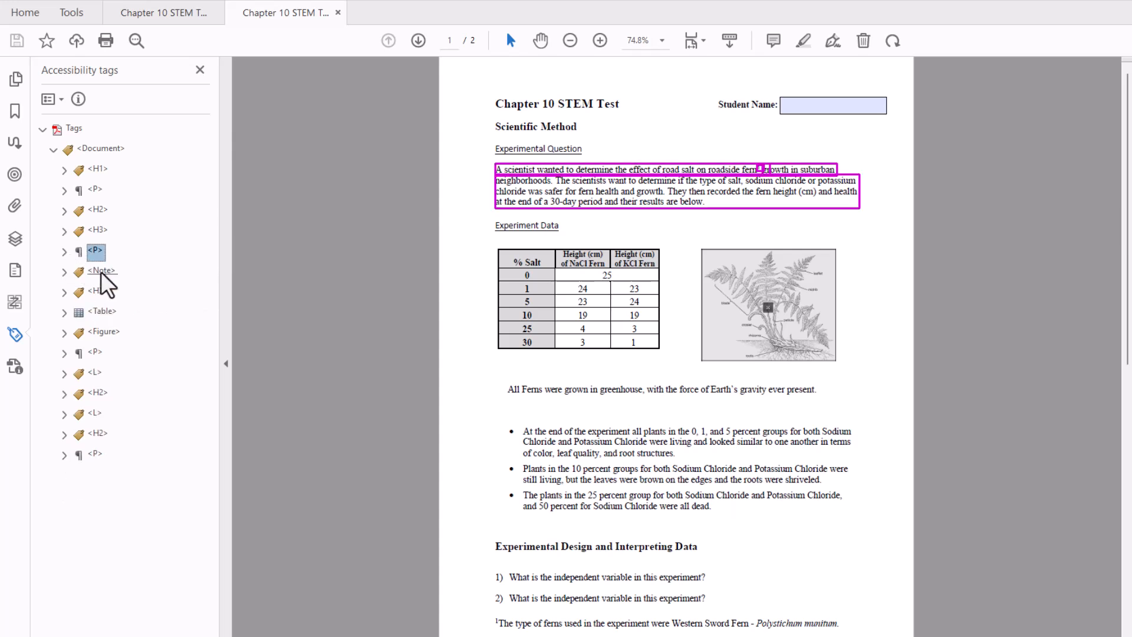
pyautogui.click(101, 272)
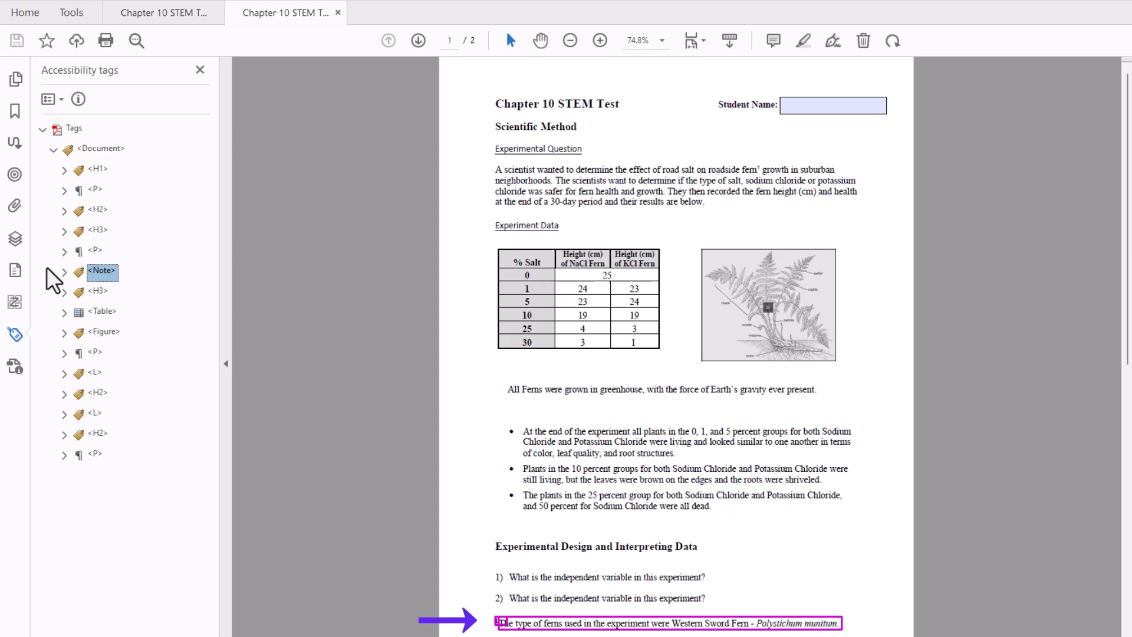
# Expand the Table tag and examine the TH cells of its header row and the TH and TD cells of the 0% salt row
pyautogui.click(65, 315)
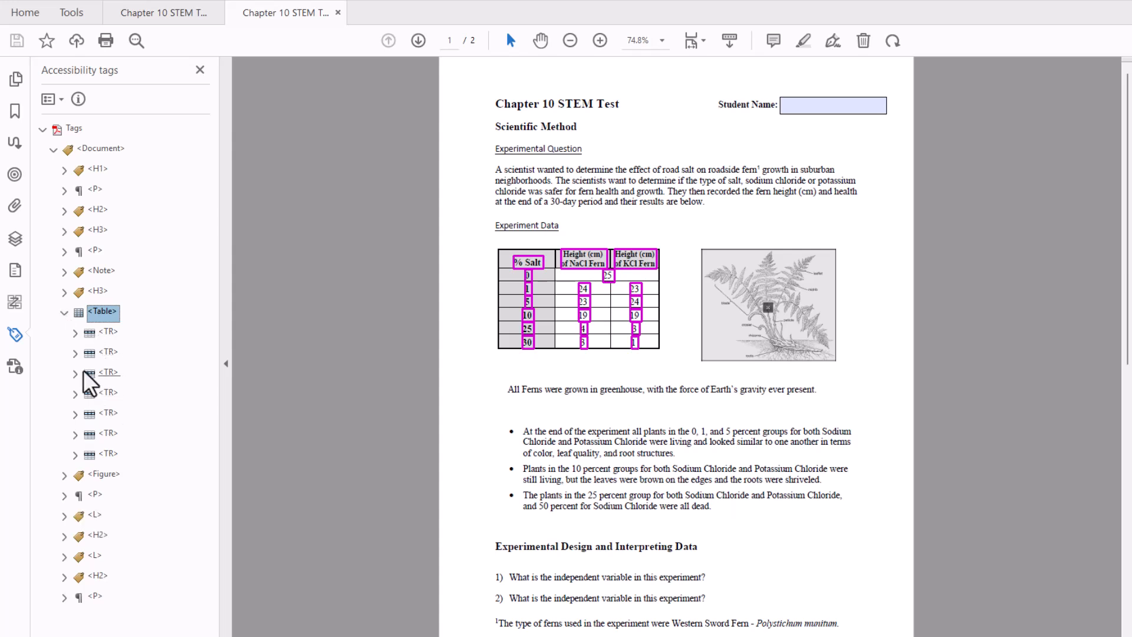
pyautogui.click(74, 333)
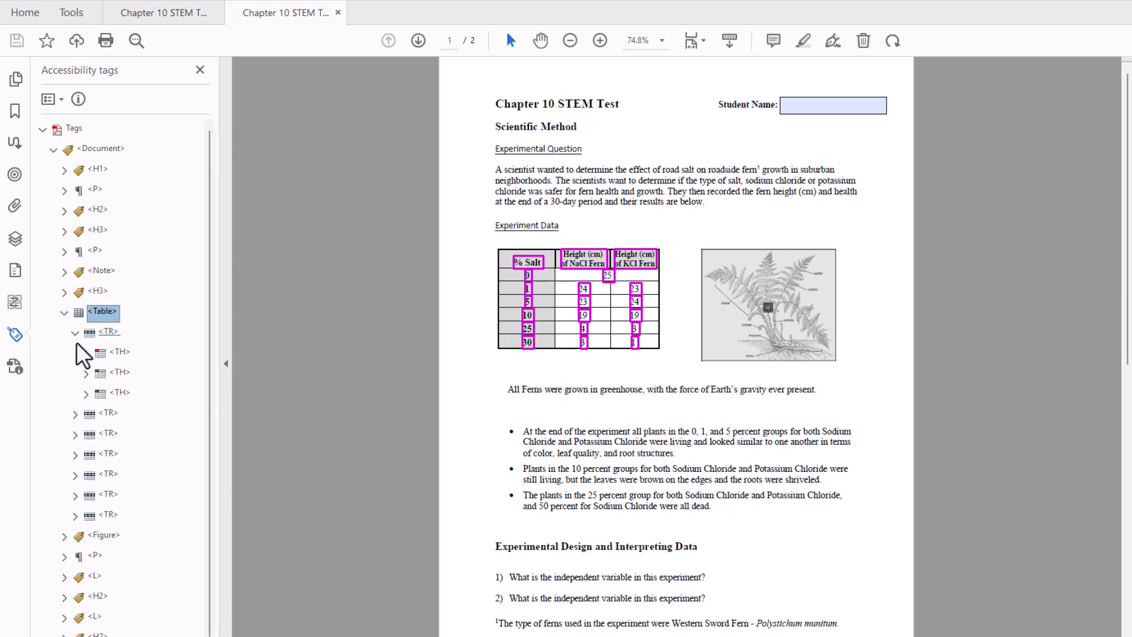
pyautogui.click(104, 353)
pyautogui.click(102, 373)
pyautogui.click(106, 393)
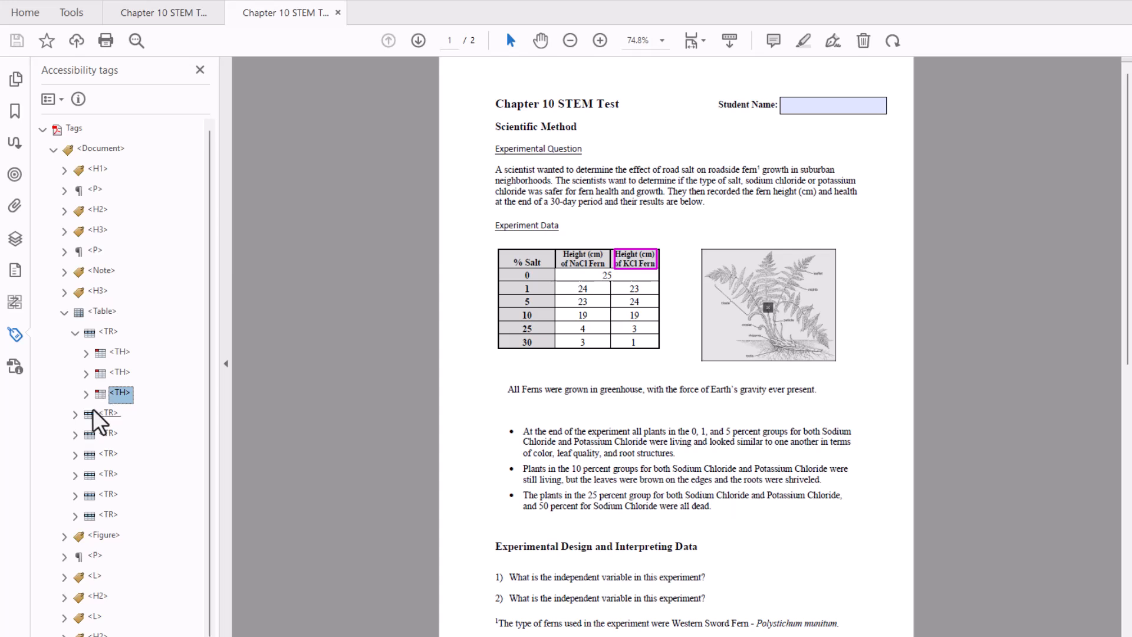
pyautogui.click(75, 415)
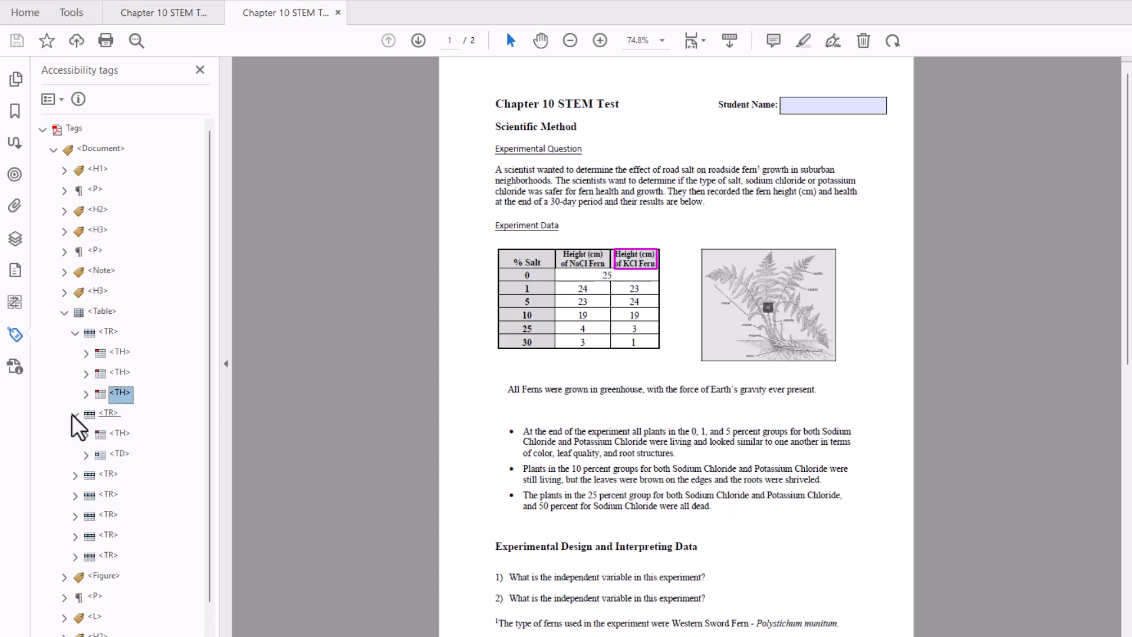
pyautogui.click(121, 434)
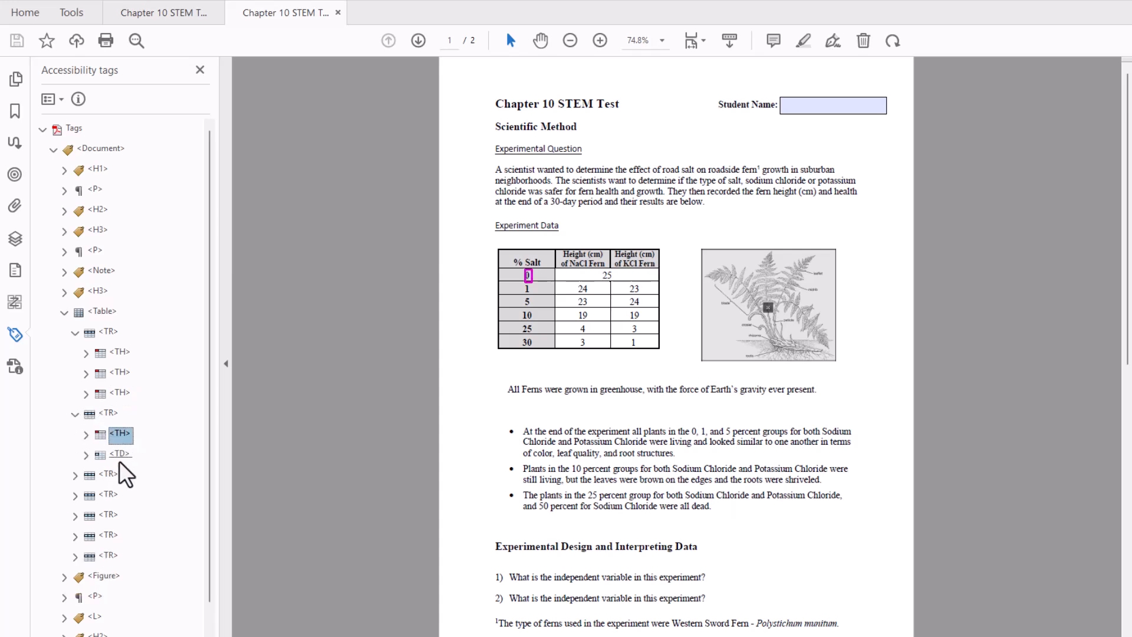
pyautogui.click(120, 454)
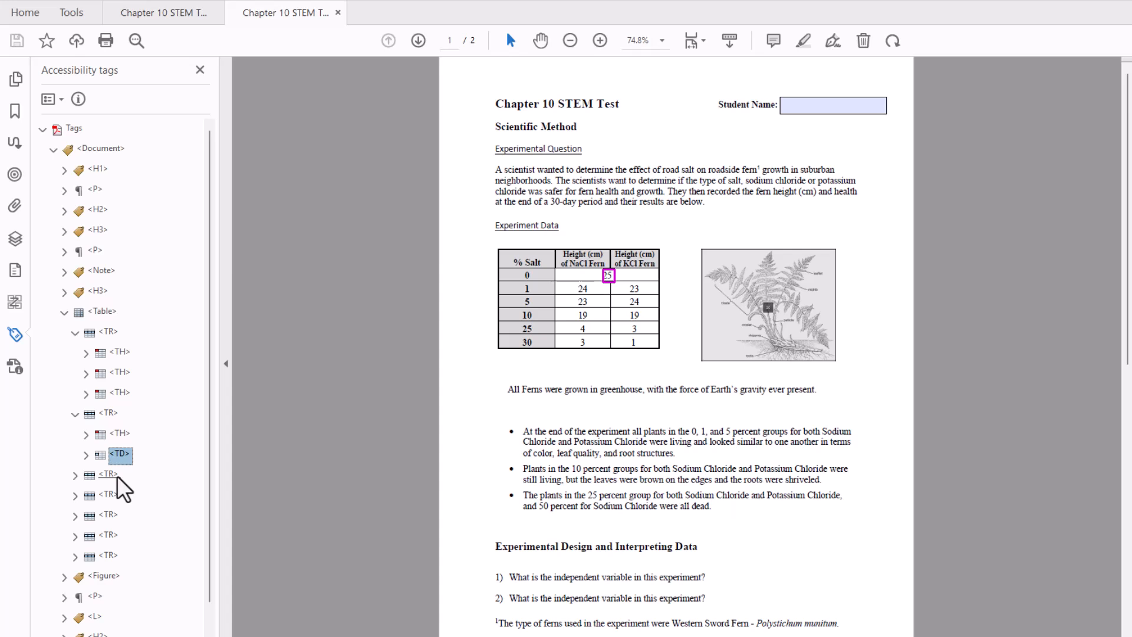
# Expand the remaining TR tags of the table to show their TH and TD cell tags
pyautogui.click(75, 475)
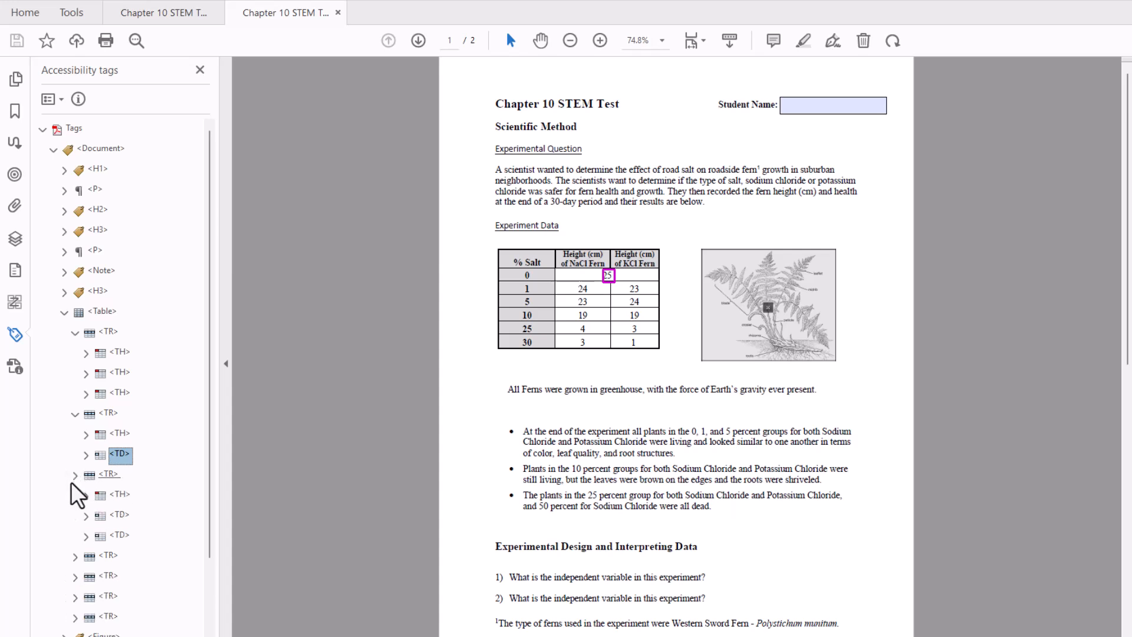
pyautogui.click(74, 557)
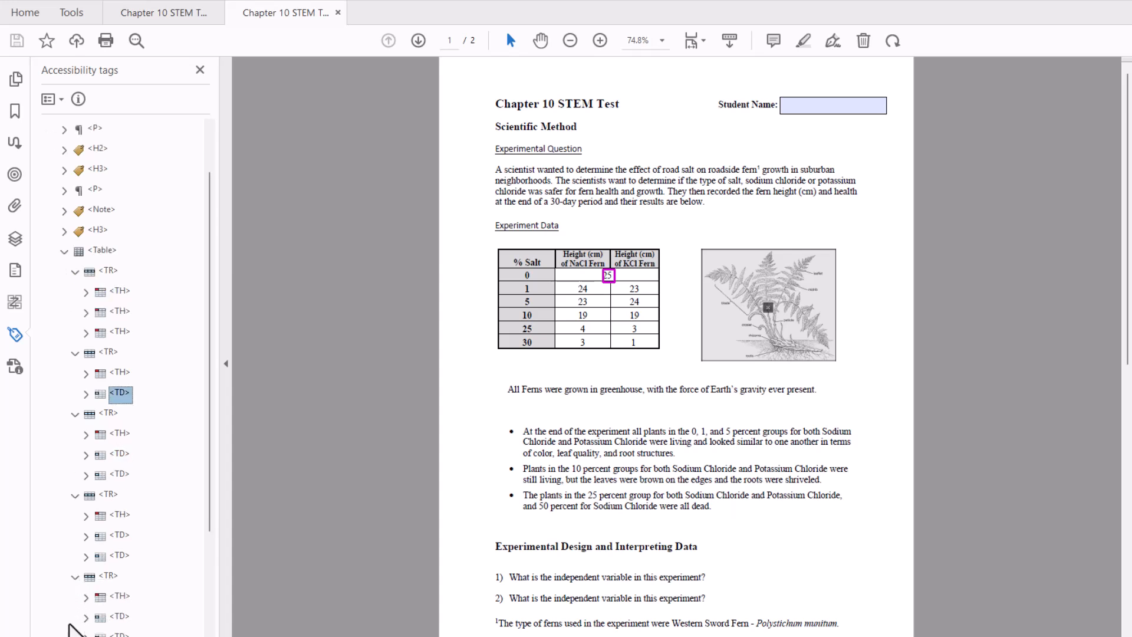
pyautogui.scroll(-2, 69, 625)
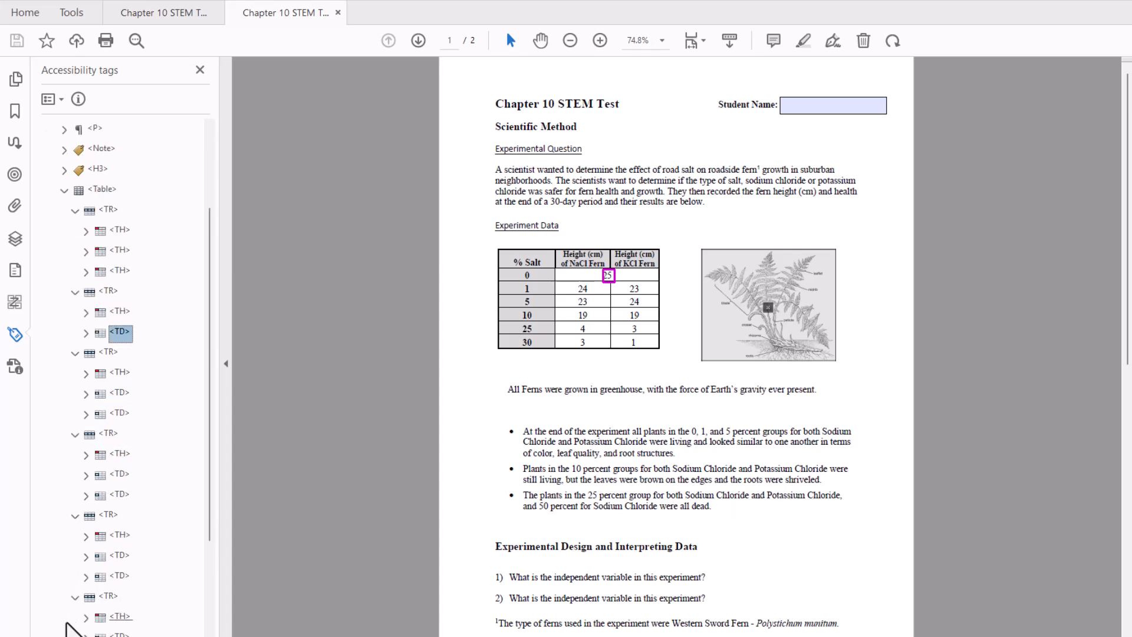
pyautogui.scroll(-1, 69, 628)
pyautogui.click(74, 618)
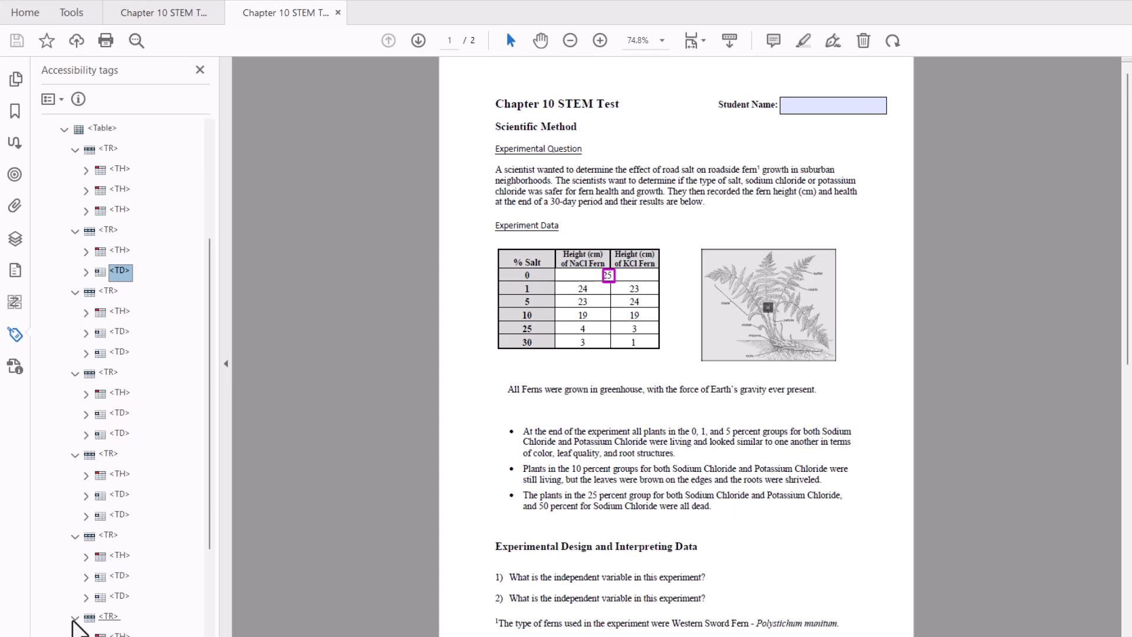
# Step through the row and cell tags from the 1% salt row into the 25% row, then collapse the Table tag
pyautogui.press('Down')
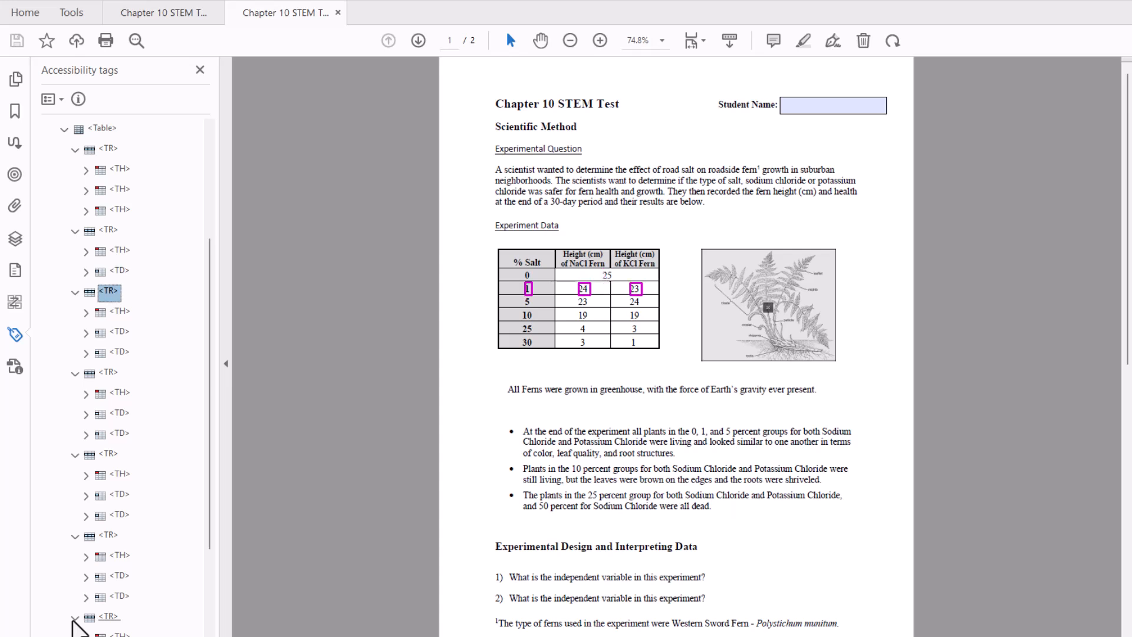
pyautogui.press('Down')
pyautogui.press('Down')
pyautogui.press('Down')
pyautogui.press('Down')
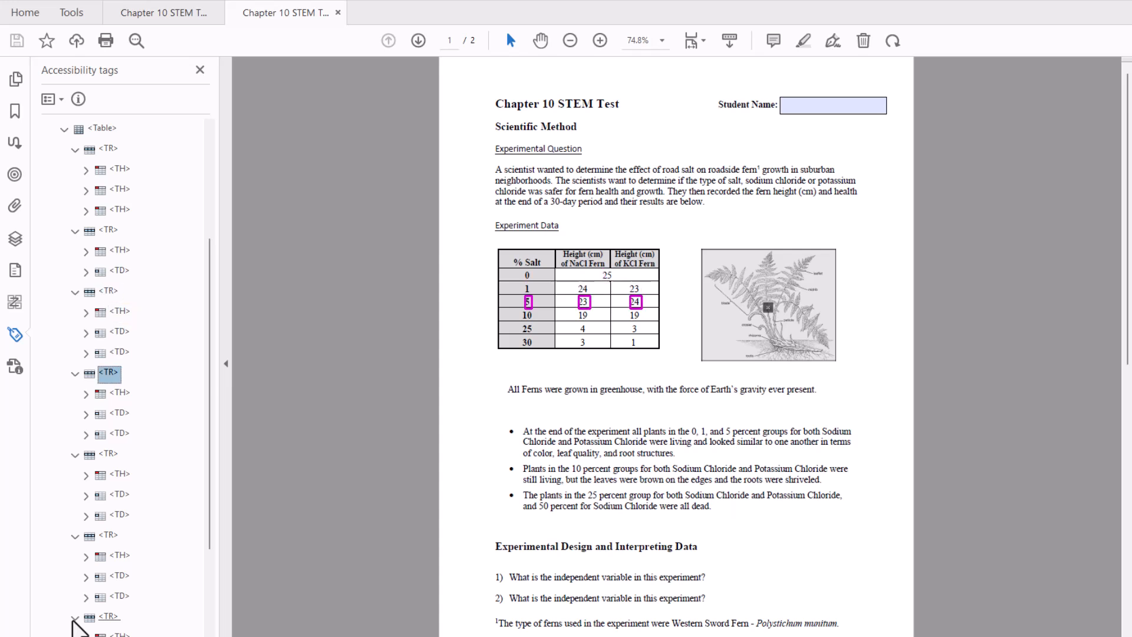
pyautogui.press('Down')
pyautogui.press('Down')
pyautogui.press('Down')
pyautogui.press('Down')
pyautogui.press('Down')
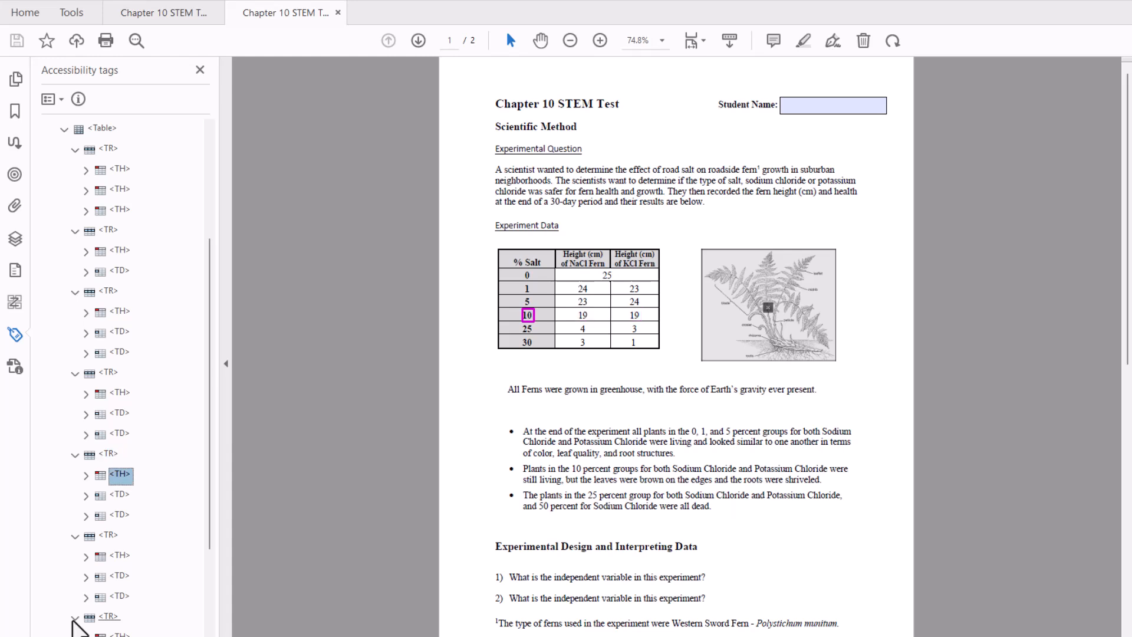
pyautogui.press('Down')
pyautogui.press('Down')
pyautogui.press('Down')
pyautogui.press('Down')
pyautogui.press('Down')
pyautogui.press('Down')
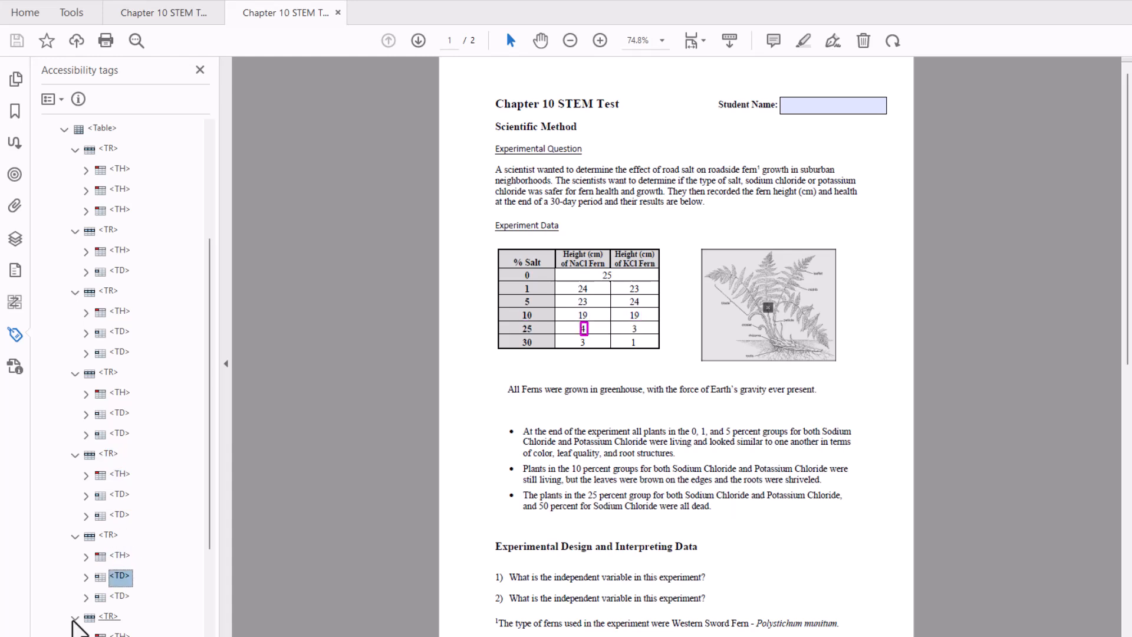
pyautogui.click(64, 129)
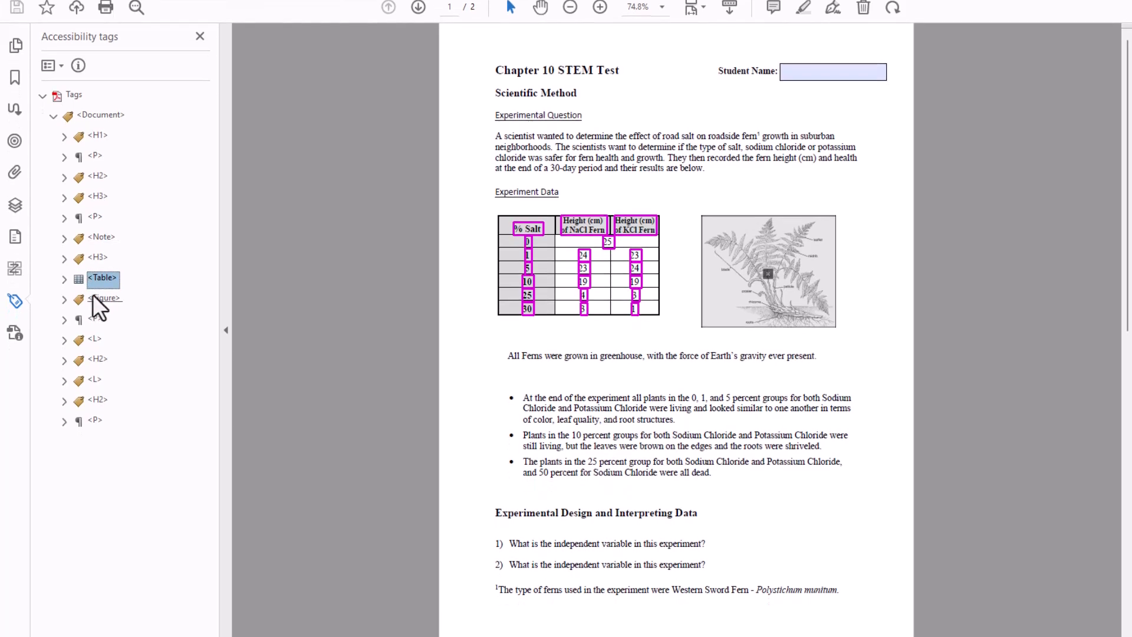
# Check the alternate text of the fern image's Figure tag in its object properties, then close the properties
pyautogui.click(99, 302)
pyautogui.rightClick(99, 302)
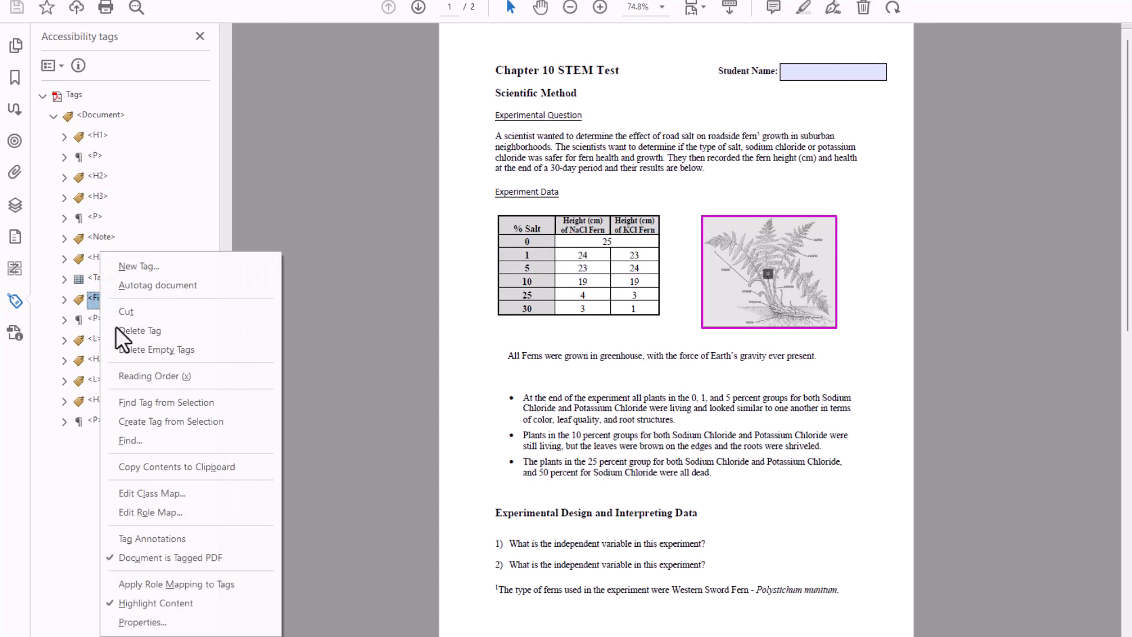
pyautogui.click(142, 622)
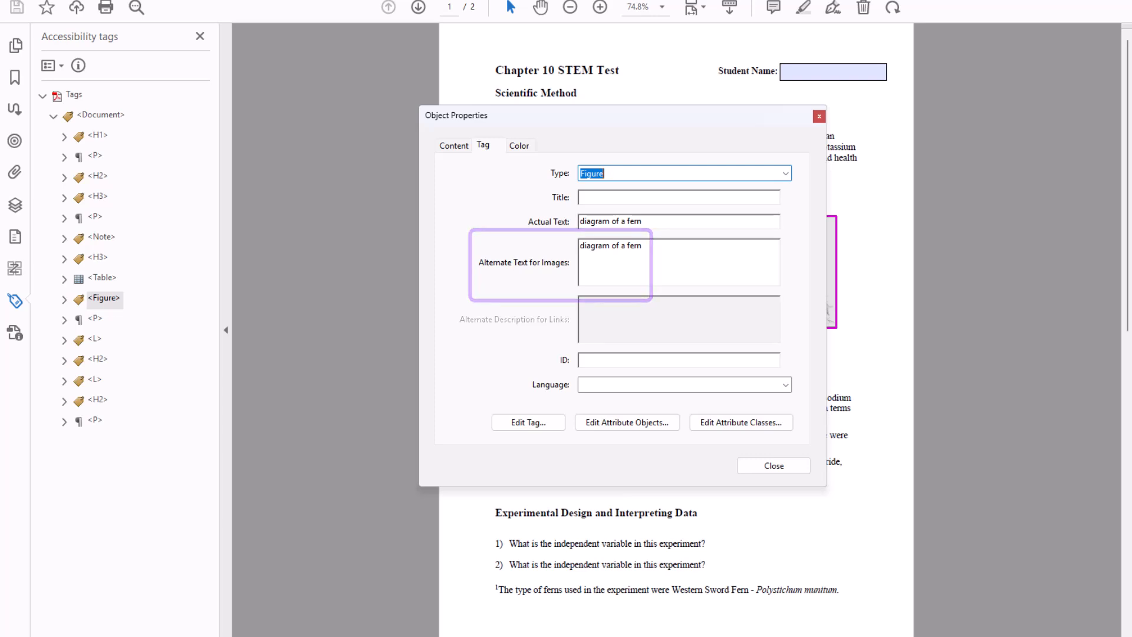
pyautogui.press('Escape')
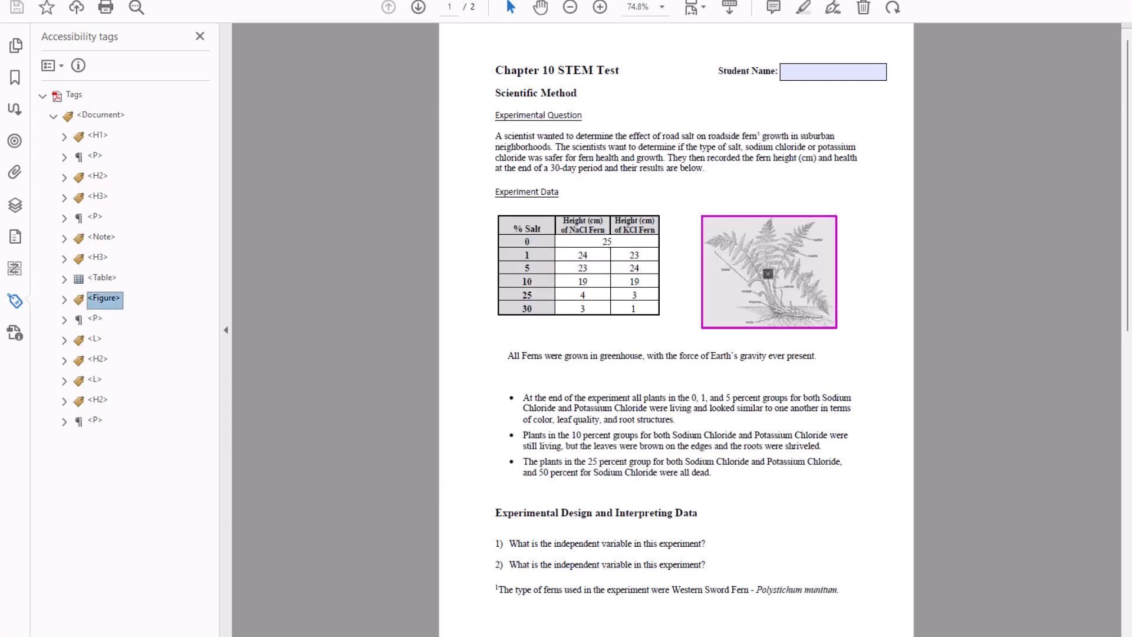
# Examine the paragraph tag after the figure, the bulleted list's L tag, and its three LI tags
pyautogui.click(97, 318)
pyautogui.click(94, 341)
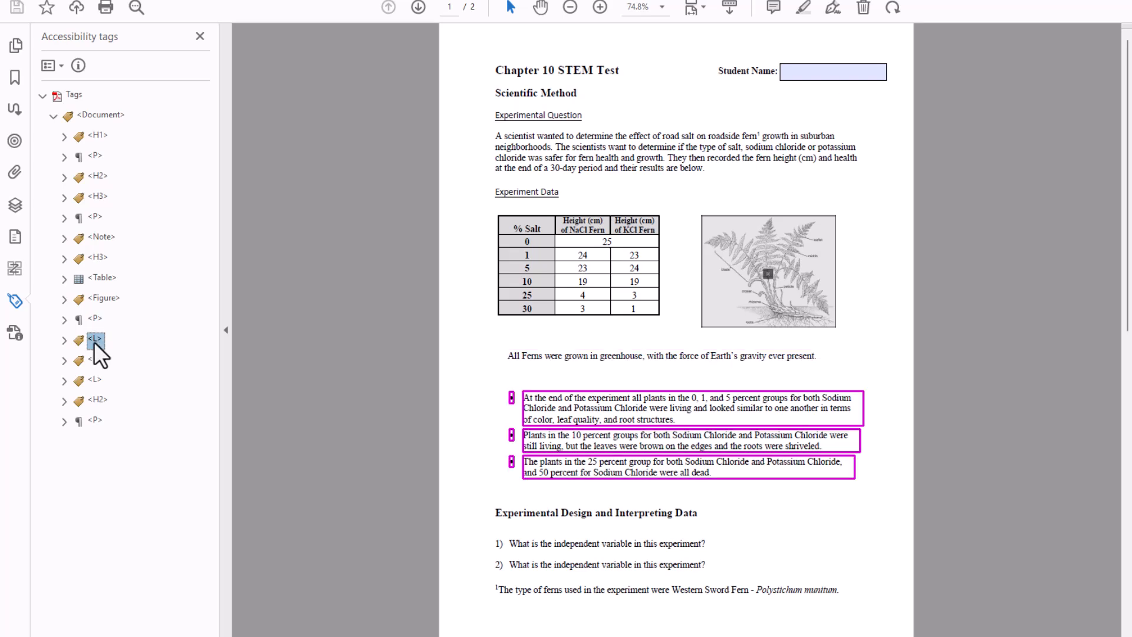
pyautogui.click(65, 340)
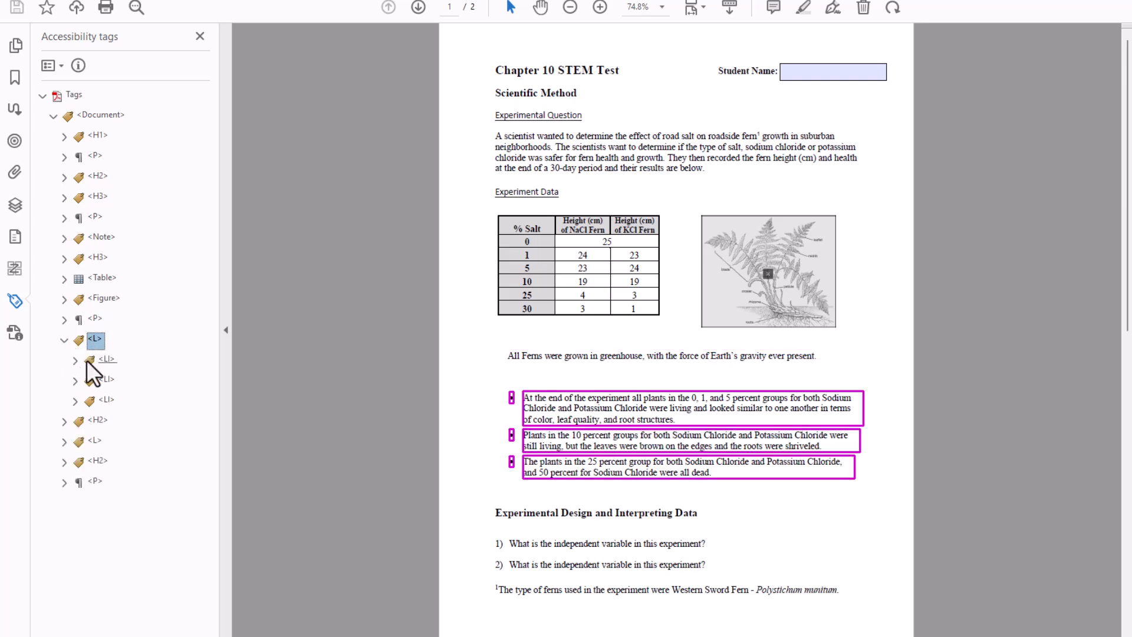
pyautogui.click(106, 359)
pyautogui.click(107, 380)
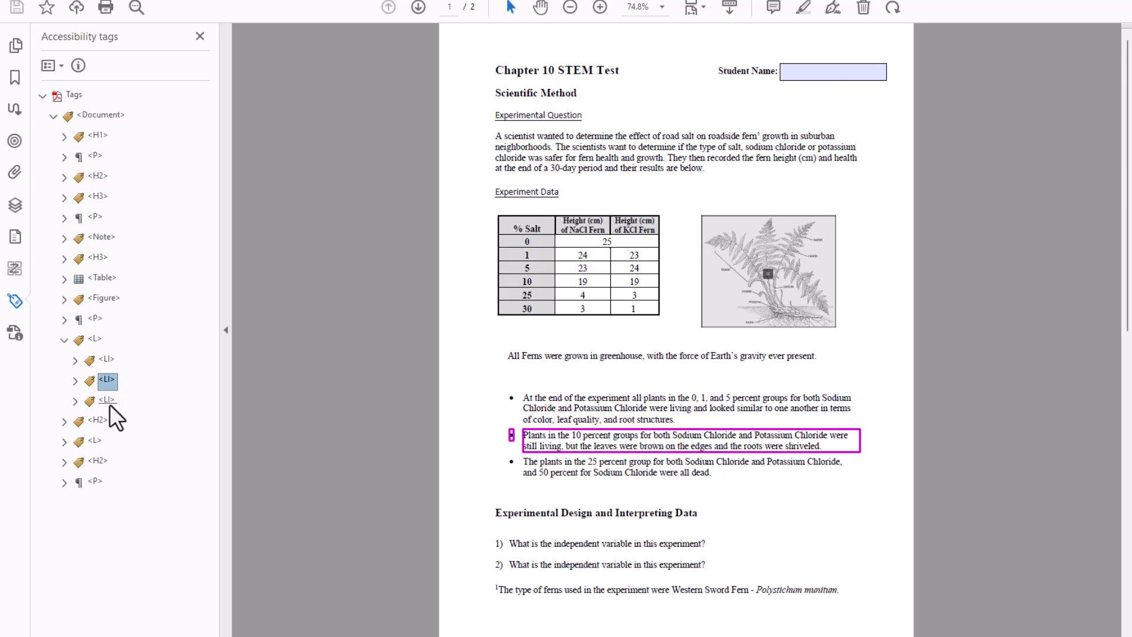
pyautogui.click(110, 403)
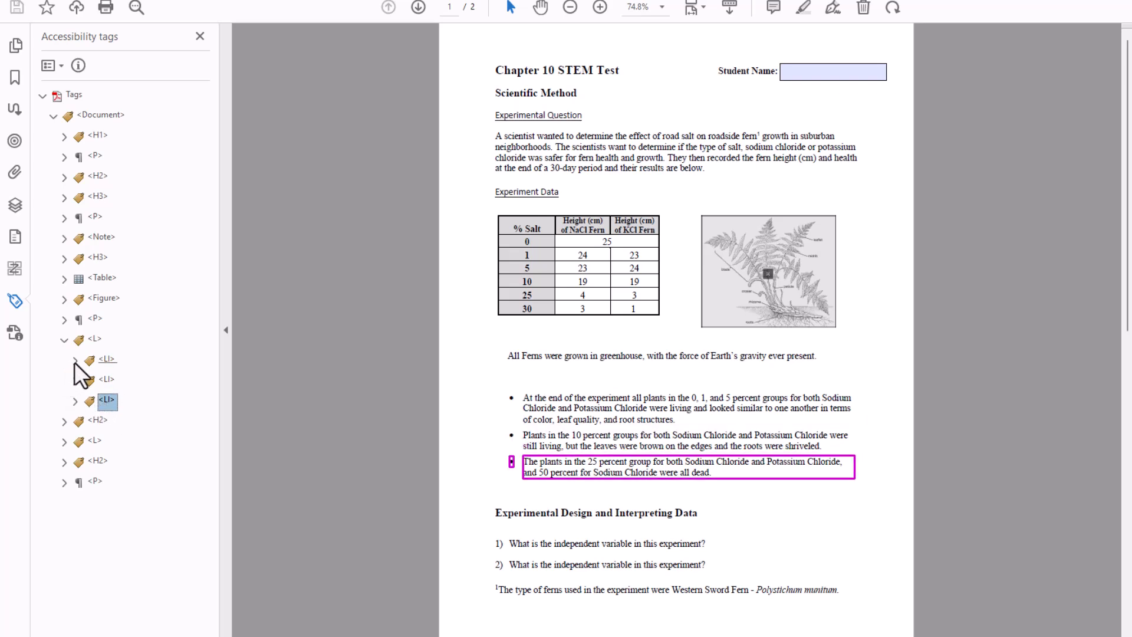
# Examine the Lbl and LBody tags inside each bulleted list item, then collapse the list tag
pyautogui.click(75, 360)
pyautogui.click(117, 380)
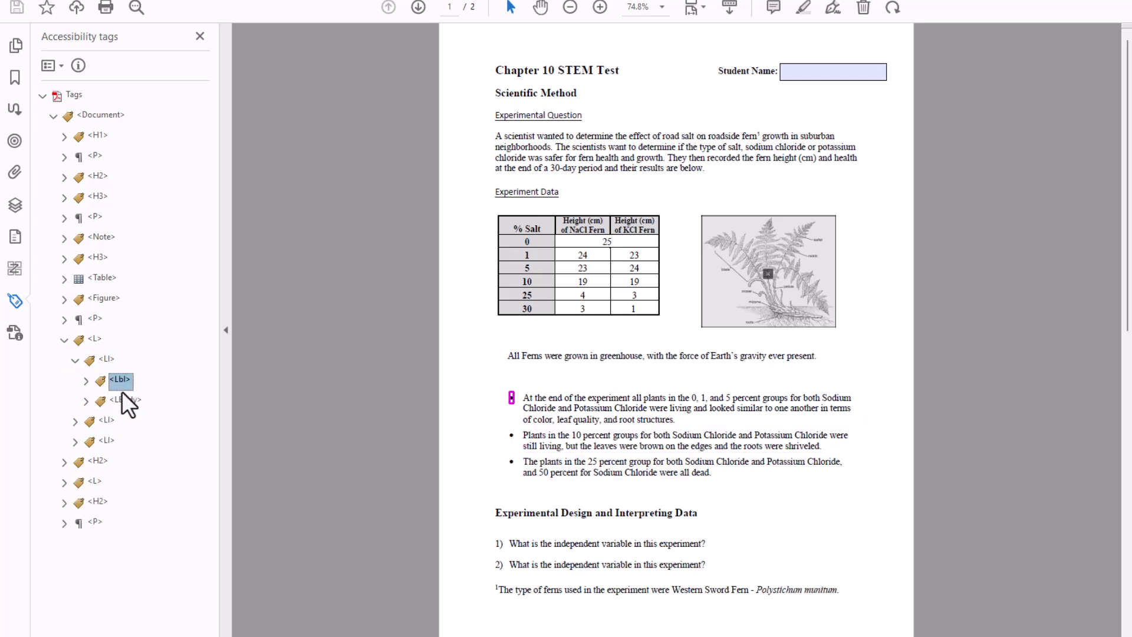
pyautogui.click(126, 401)
pyautogui.click(75, 422)
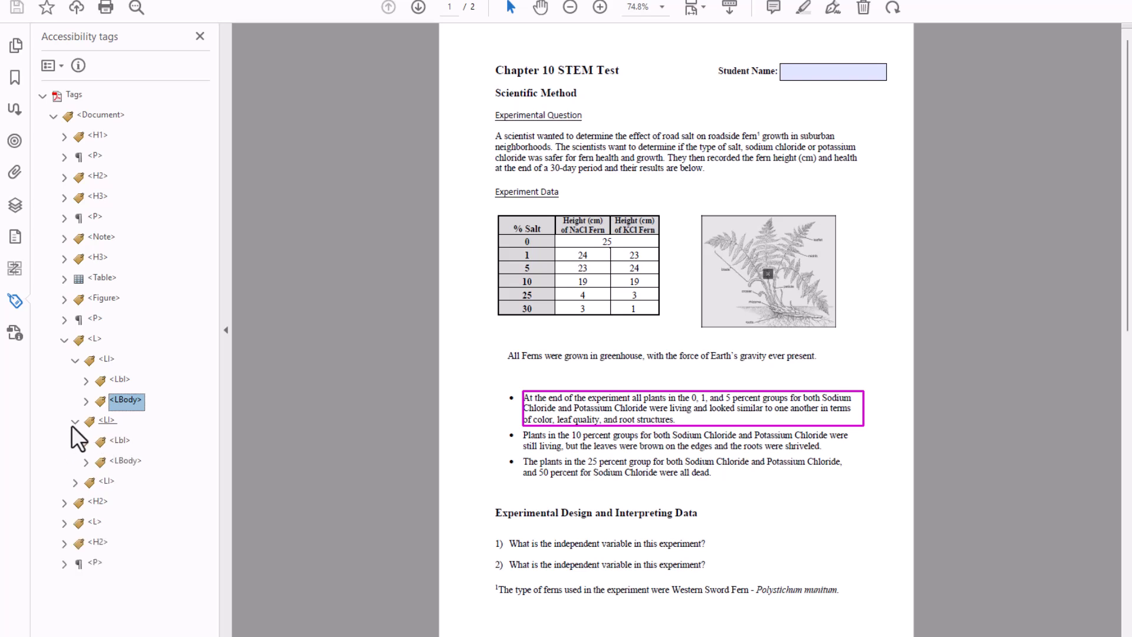
pyautogui.click(122, 439)
pyautogui.click(120, 459)
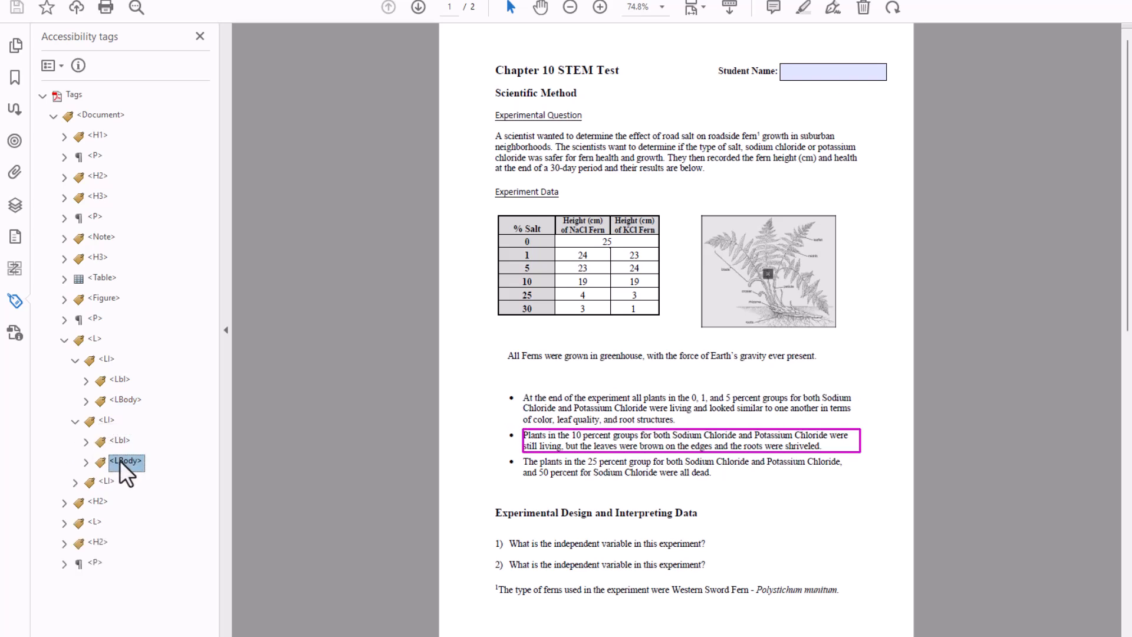
pyautogui.click(74, 482)
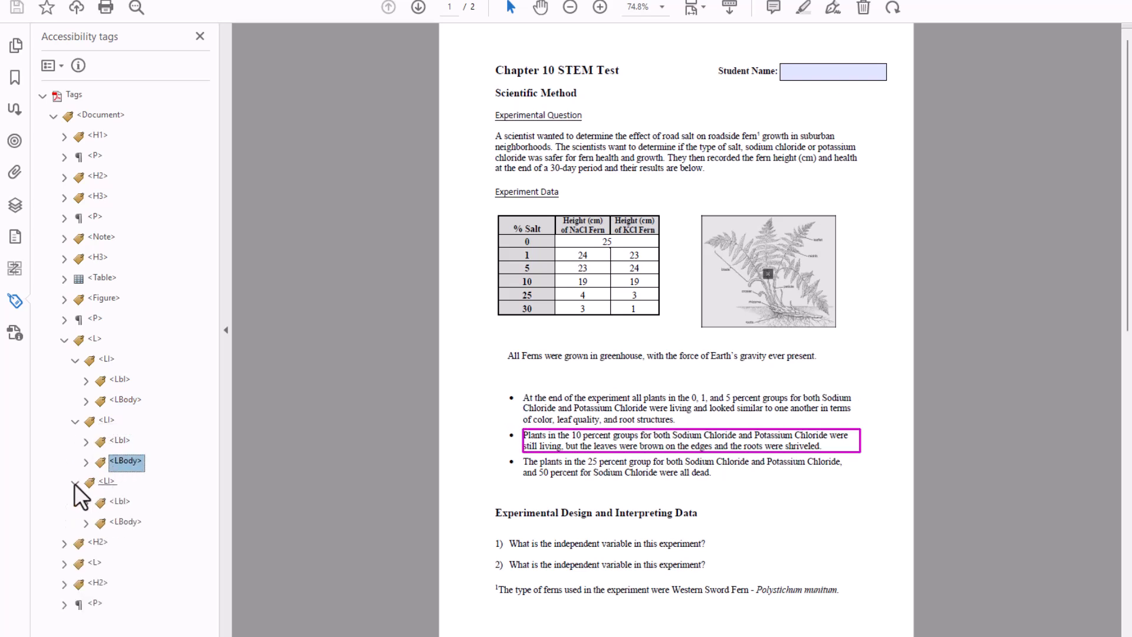
pyautogui.click(121, 501)
pyautogui.click(121, 523)
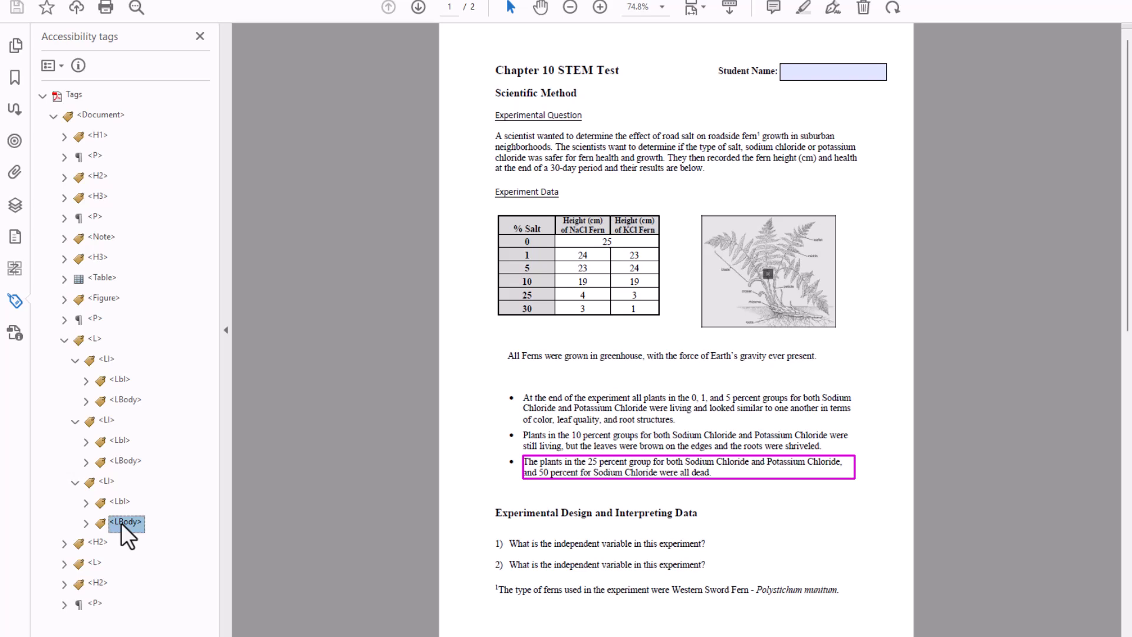
pyautogui.click(64, 341)
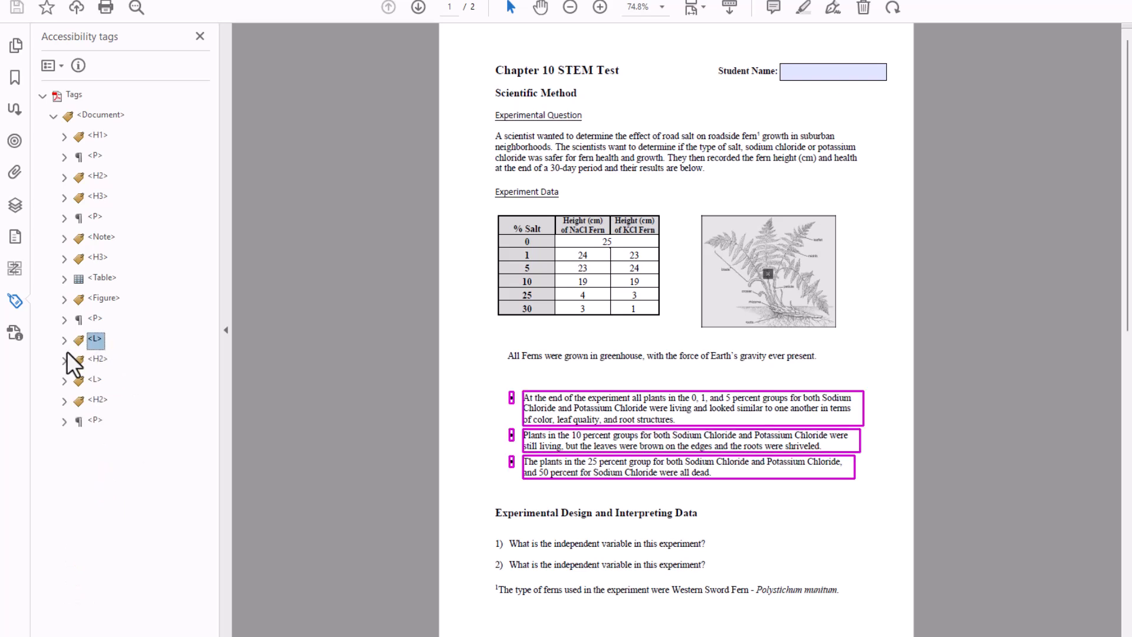
# Examine the numbered list's L tag across both pages, and the final H2 and paragraph tags on page 2
pyautogui.click(96, 382)
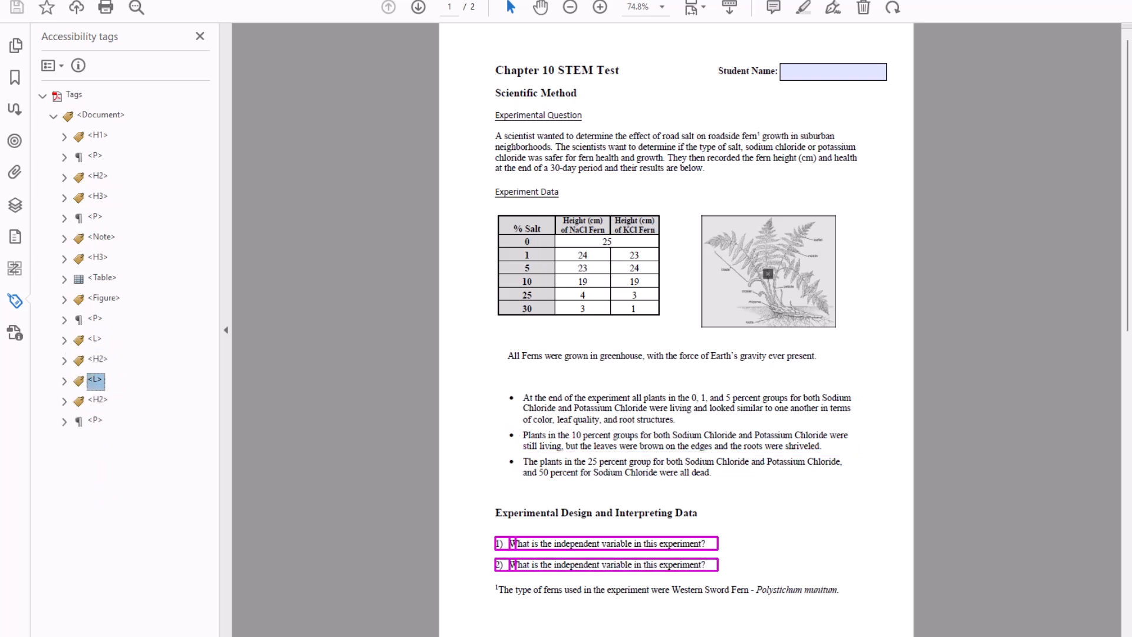
pyautogui.scroll(-8, 676, 330)
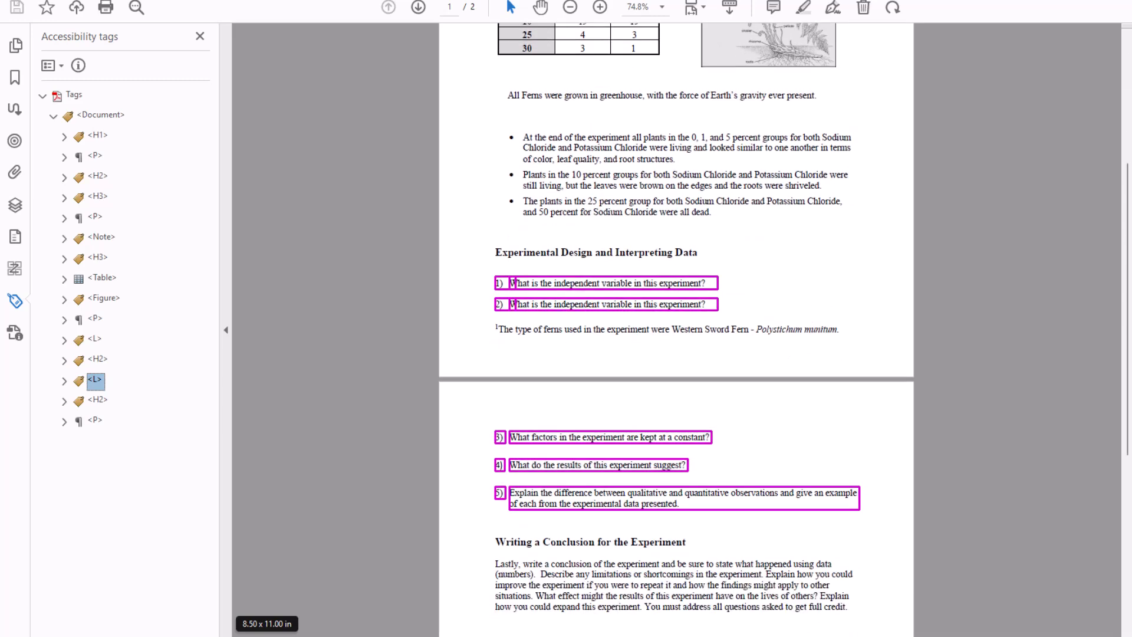
pyautogui.scroll(1, 354, 486)
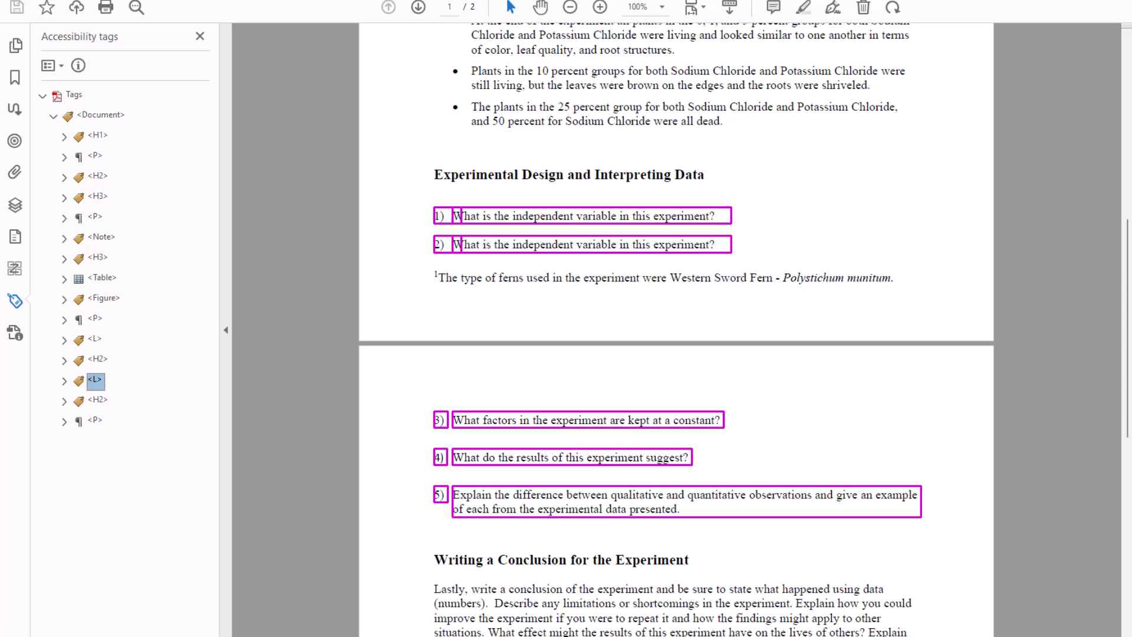
pyautogui.click(97, 406)
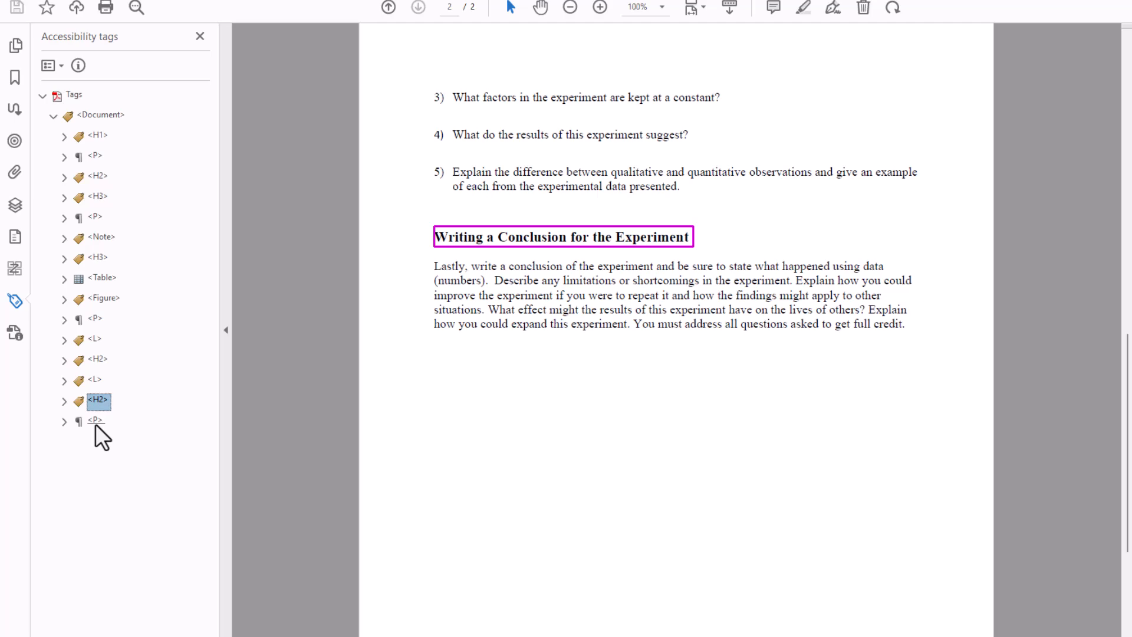
pyautogui.click(95, 420)
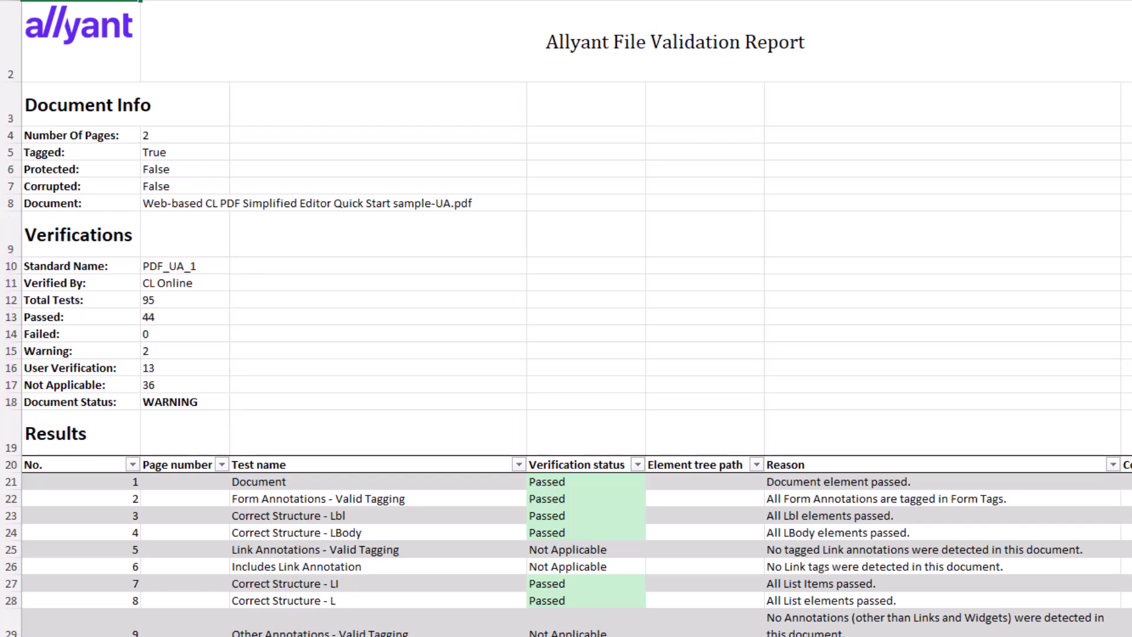
# Review the test results, verification statuses and reasons in the Allyant File Validation Report for the PDF_UA_1 standard
pyautogui.scroll(-6, 566, 318)
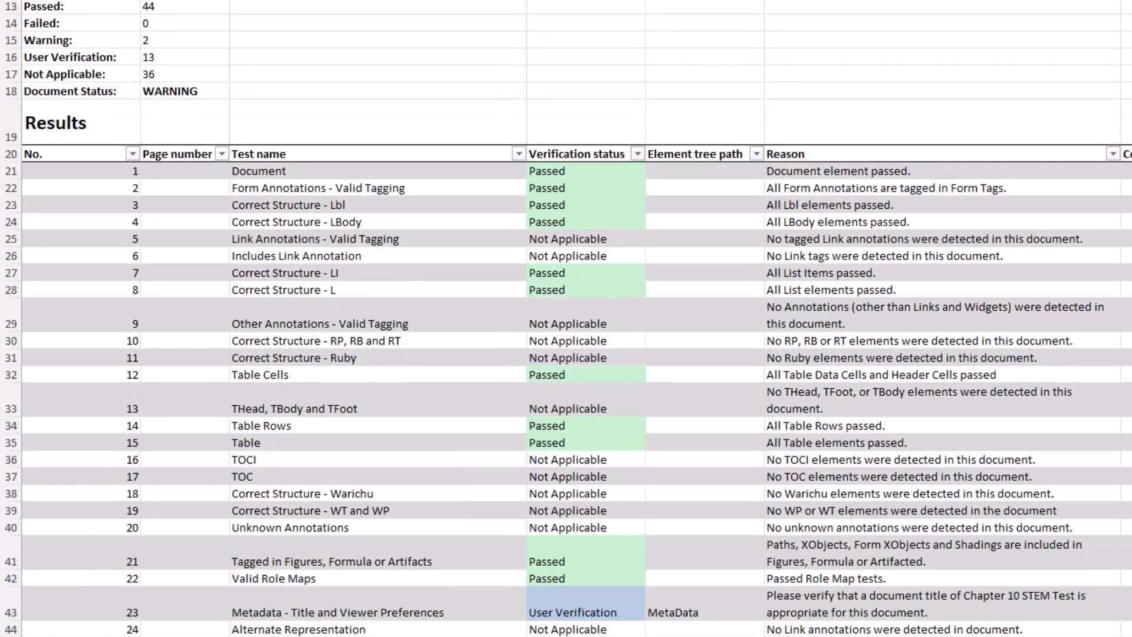
pyautogui.scroll(-4, 566, 318)
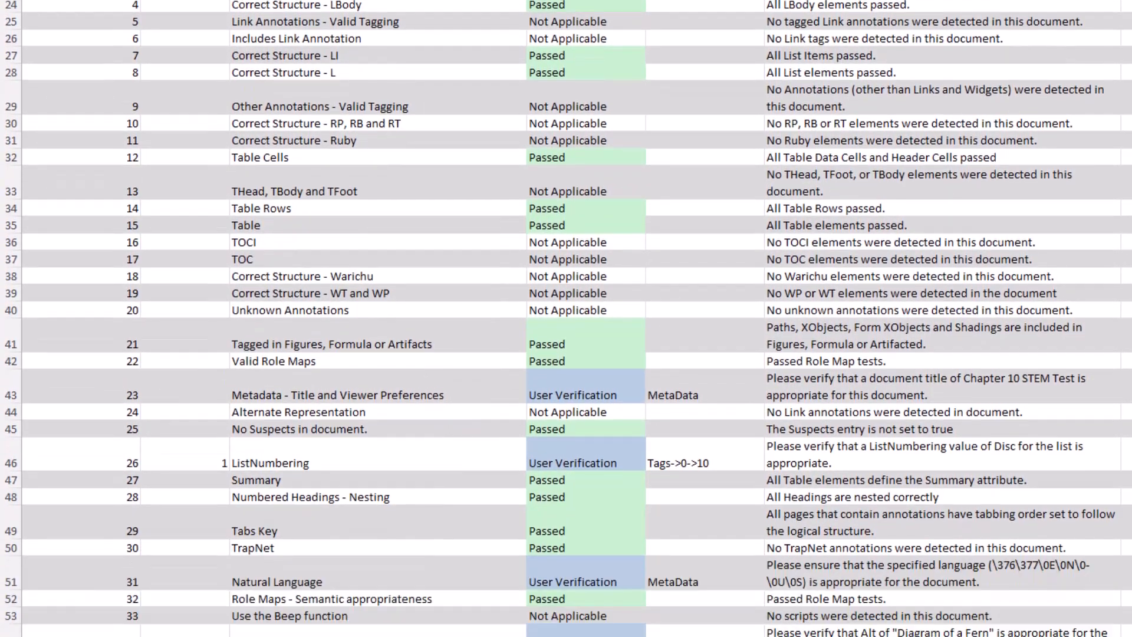
pyautogui.scroll(-6, 566, 319)
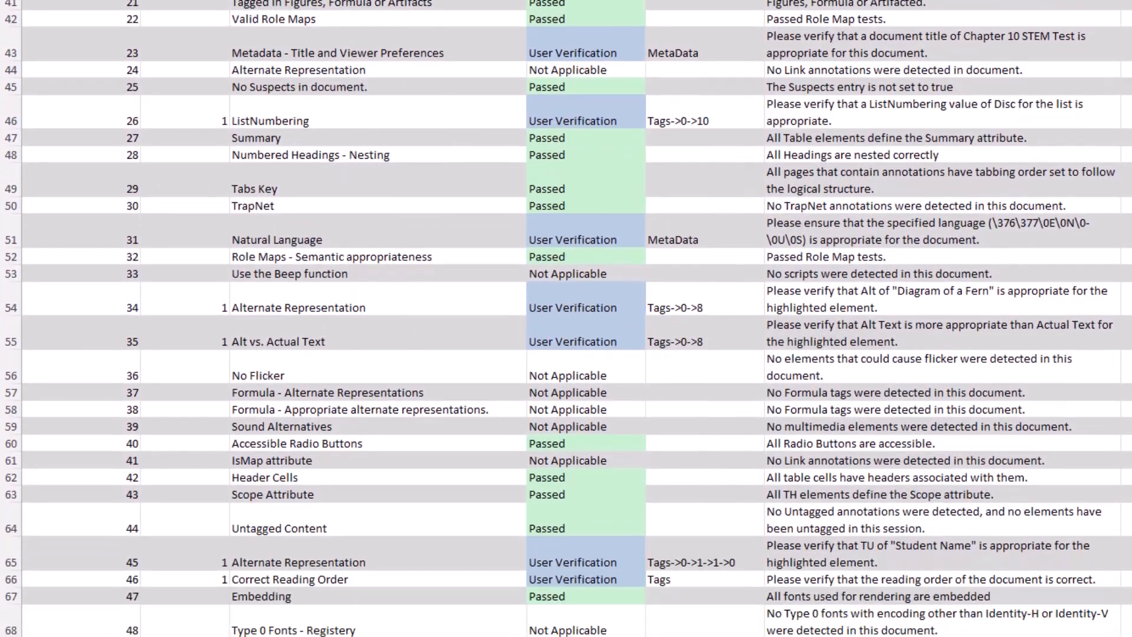
pyautogui.scroll(-1, 566, 318)
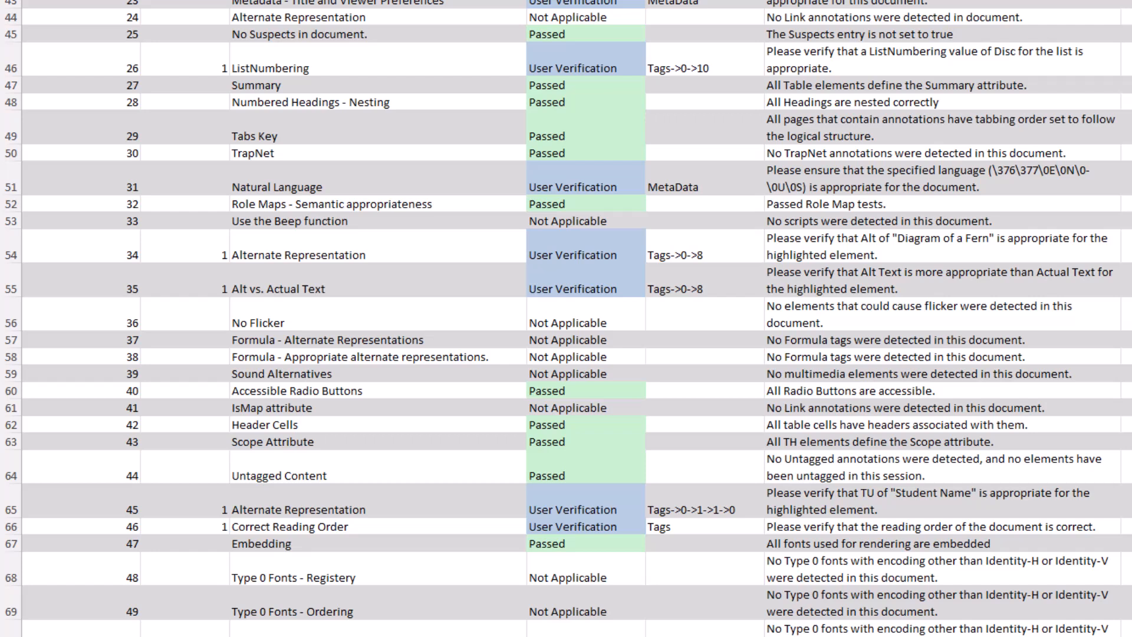